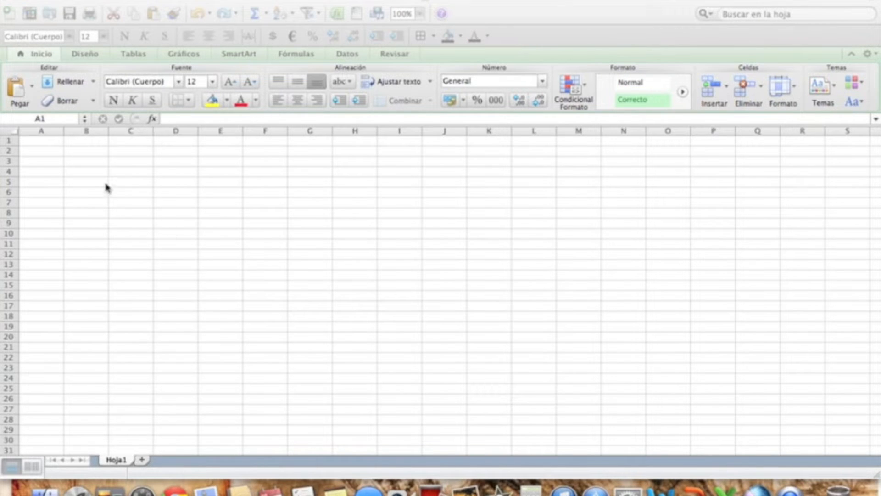
Enter the number 1 in cell B5 and the number 2 in cell C5.
{"action": "left_click", "coordinate": [94, 184]}
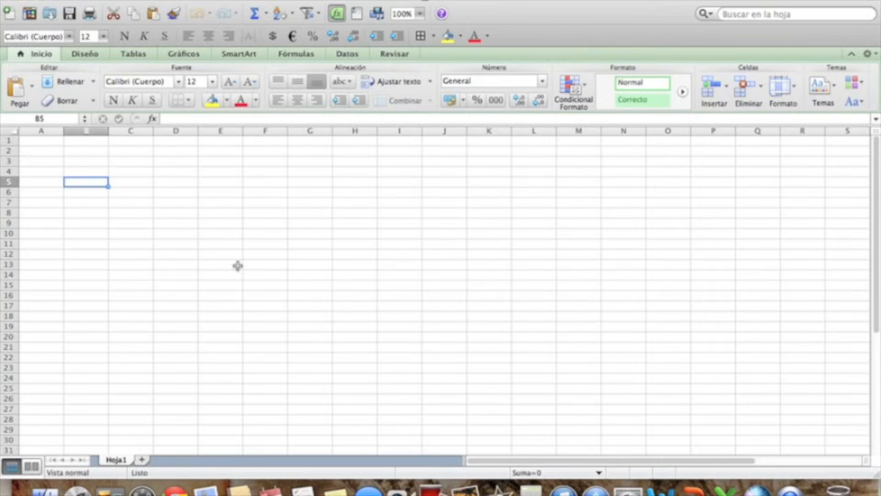
{"action": "type", "text": "1"}
{"action": "key", "text": "Tab"}
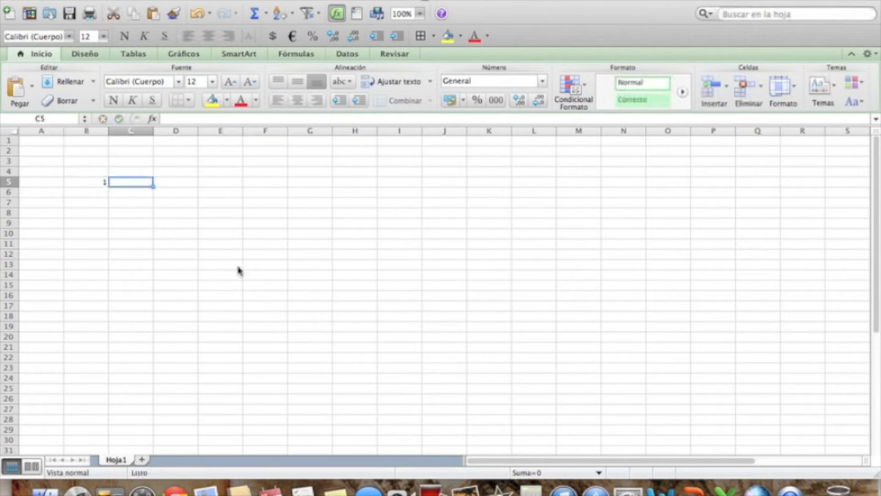
{"action": "type", "text": "2"}
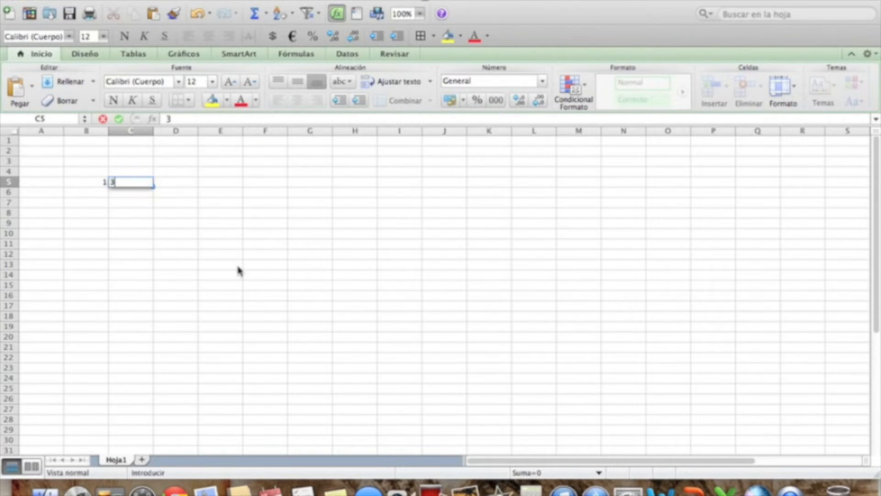
{"action": "key", "text": "Tab"}
{"action": "key", "text": "Tab"}
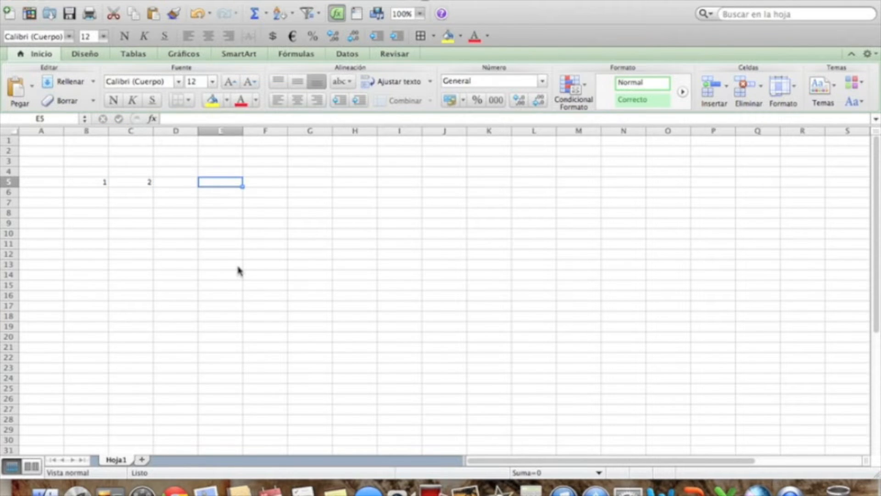
Add the two numbers in cell E5 with the formula =B5+C5.
{"action": "type", "text": "="}
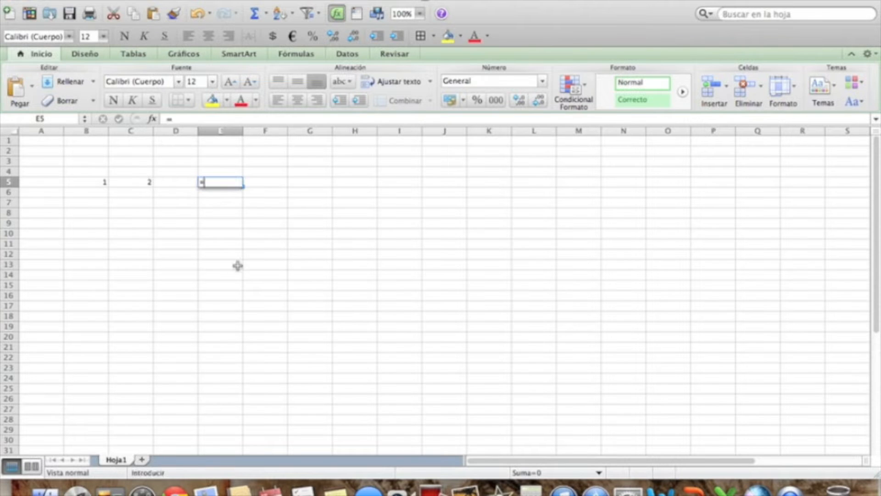
{"action": "left_click", "coordinate": [238, 265]}
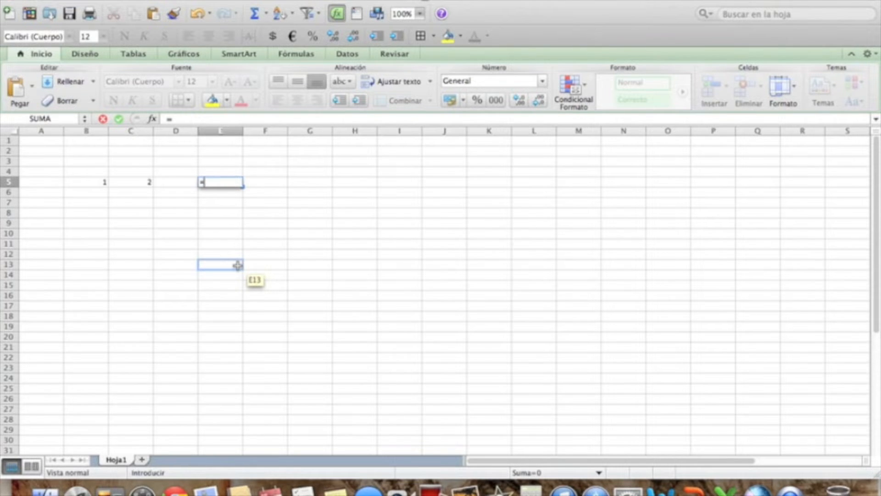
{"action": "left_click", "coordinate": [88, 183]}
{"action": "type", "text": "+"}
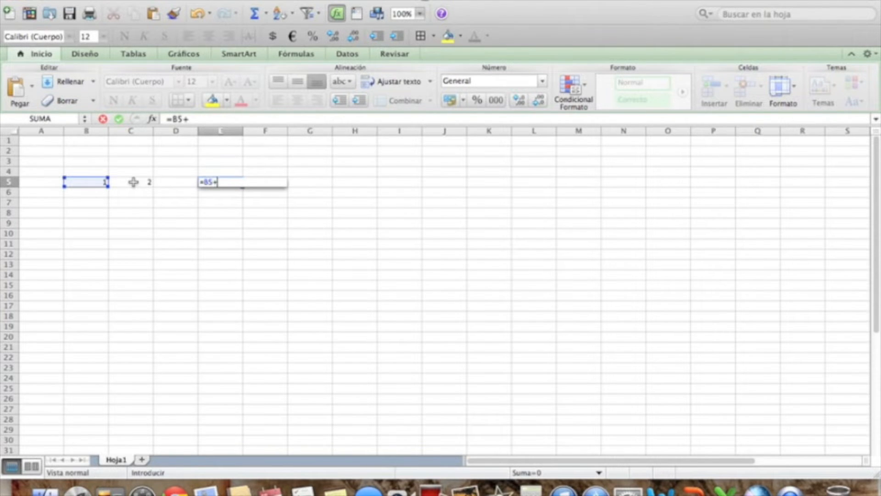
{"action": "type", "text": "C5"}
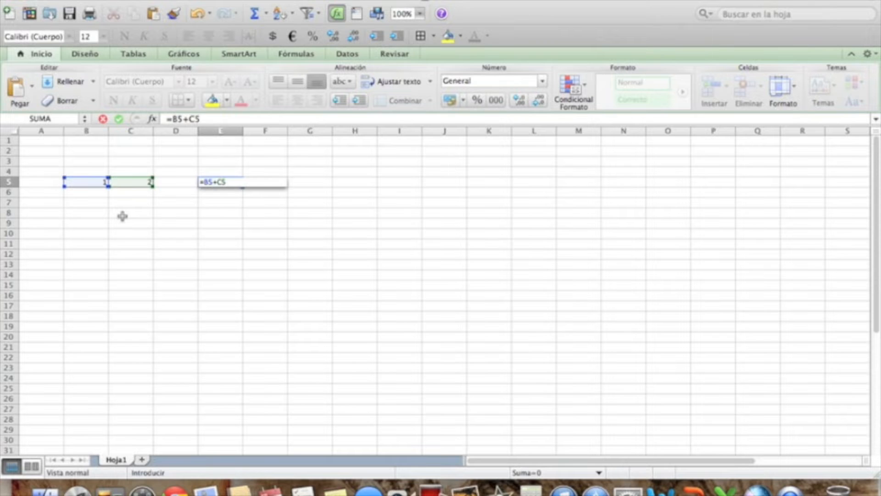
{"action": "key", "text": "Return"}
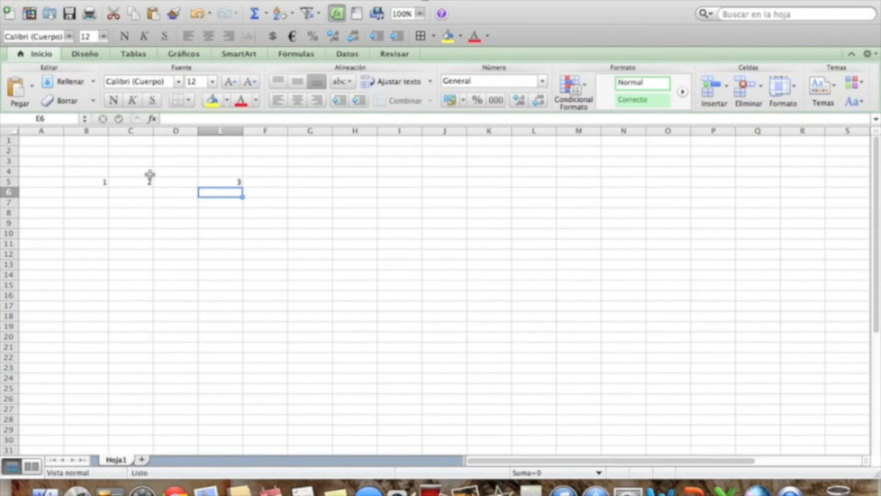
Change the number in B5 to 7 and check the sum formula in E5.
{"action": "left_click", "coordinate": [87, 183]}
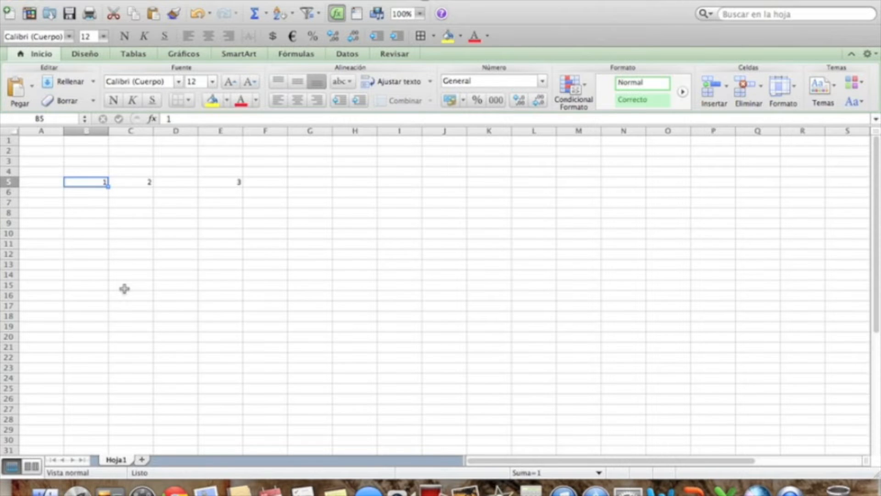
{"action": "type", "text": "7"}
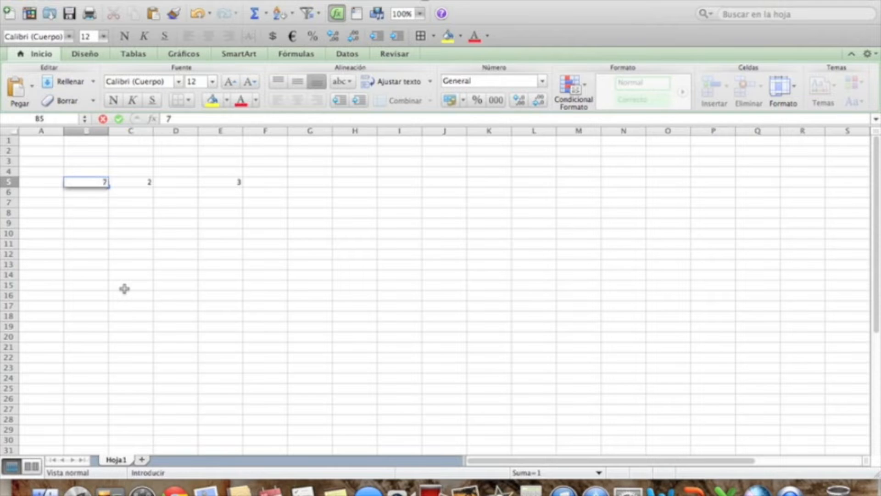
{"action": "key", "text": "Return"}
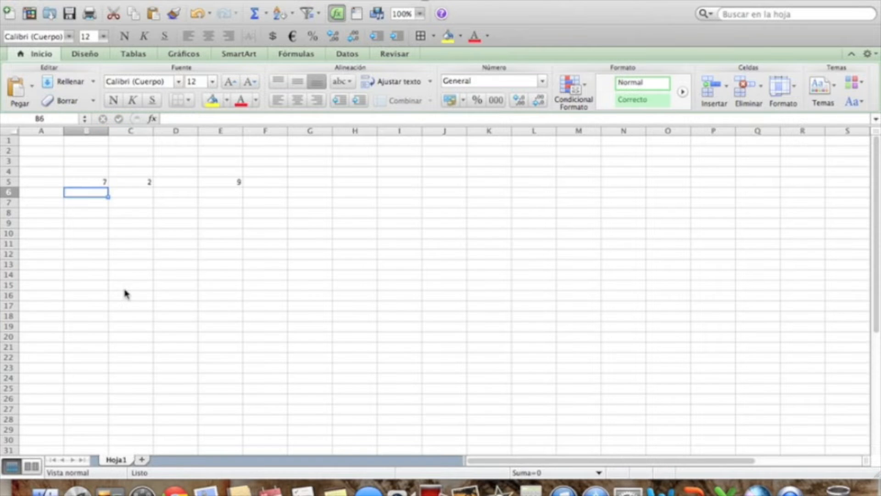
{"action": "left_click", "coordinate": [230, 182]}
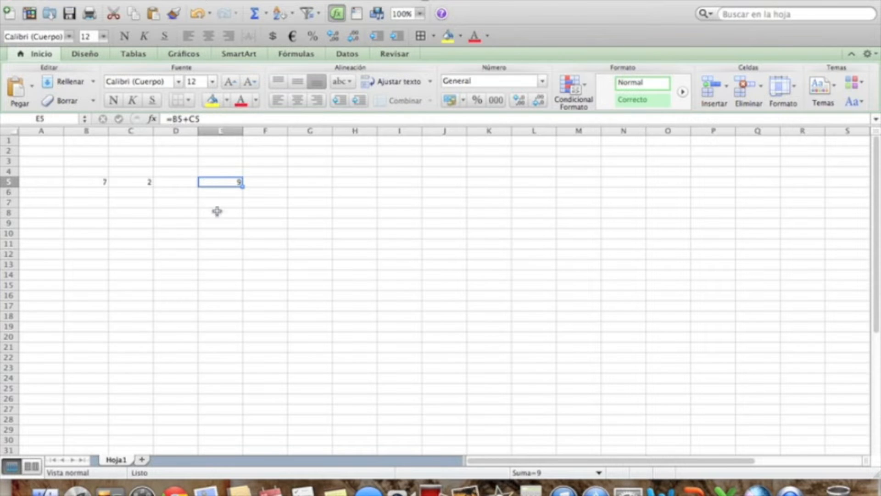
Enter the same sum in cell E6 starting with a plus sign instead of an equals sign, as +B5+C5.
{"action": "left_click", "coordinate": [224, 192]}
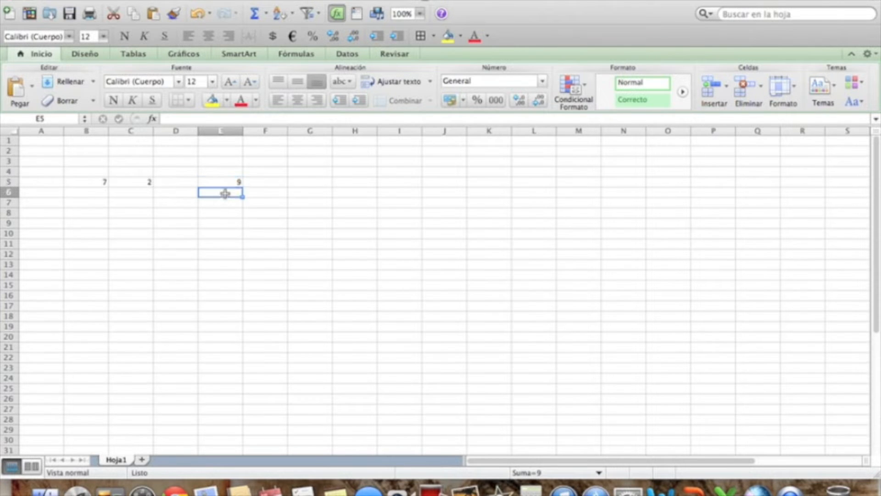
{"action": "type", "text": "="}
{"action": "left_click", "coordinate": [303, 180]}
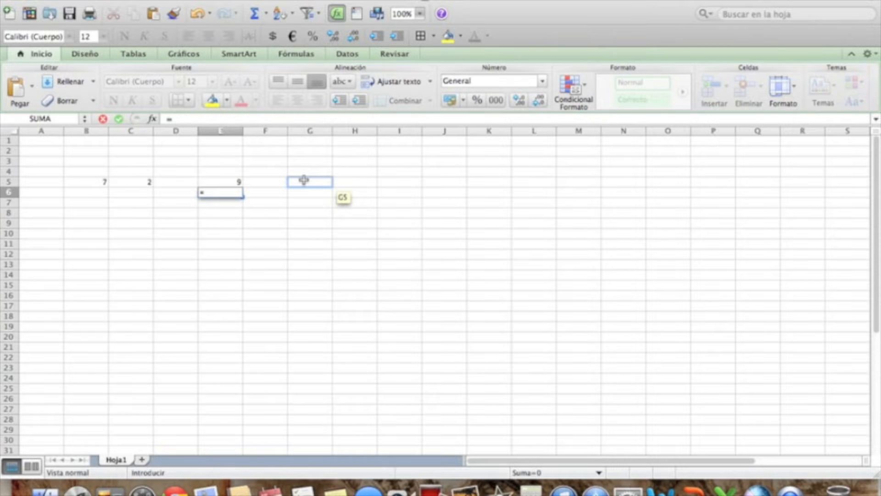
{"action": "key", "text": "Escape"}
{"action": "type", "text": "+"}
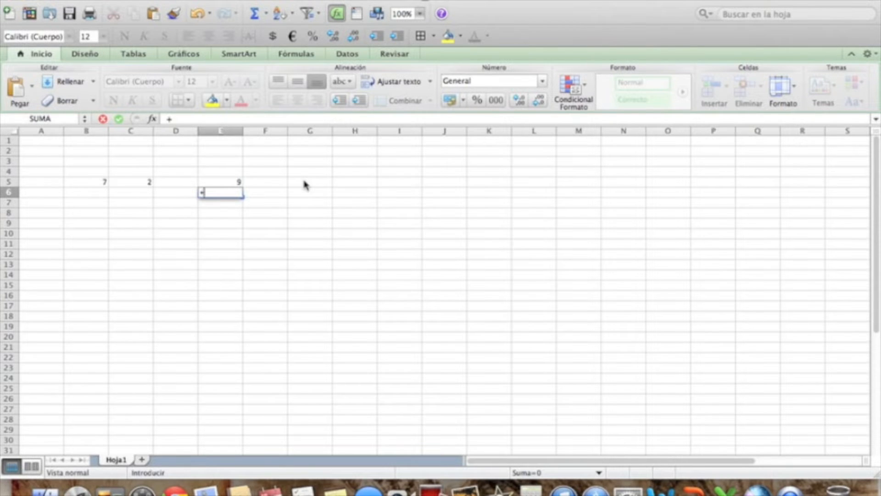
{"action": "type", "text": "B5+C4"}
{"action": "key", "text": "BackSpace"}
{"action": "type", "text": "5"}
{"action": "key", "text": "Return"}
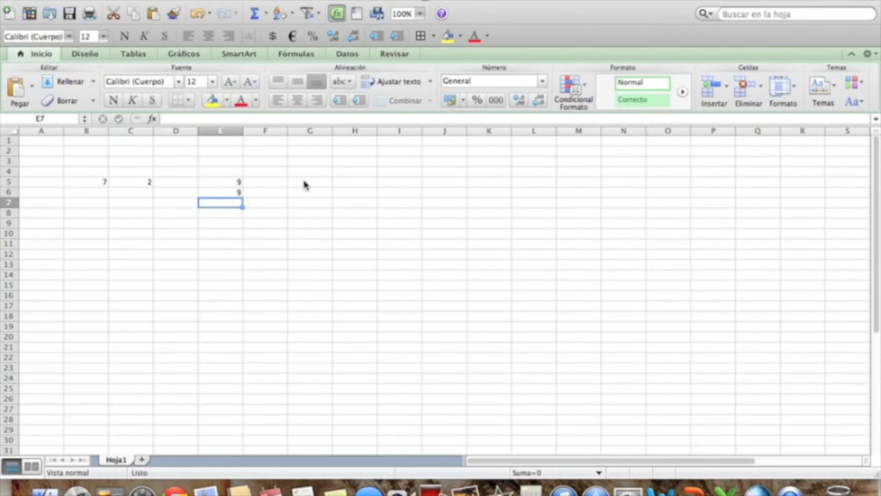
Enter B5+C5 in cell E7 without any leading sign.
{"action": "type", "text": "B5"}
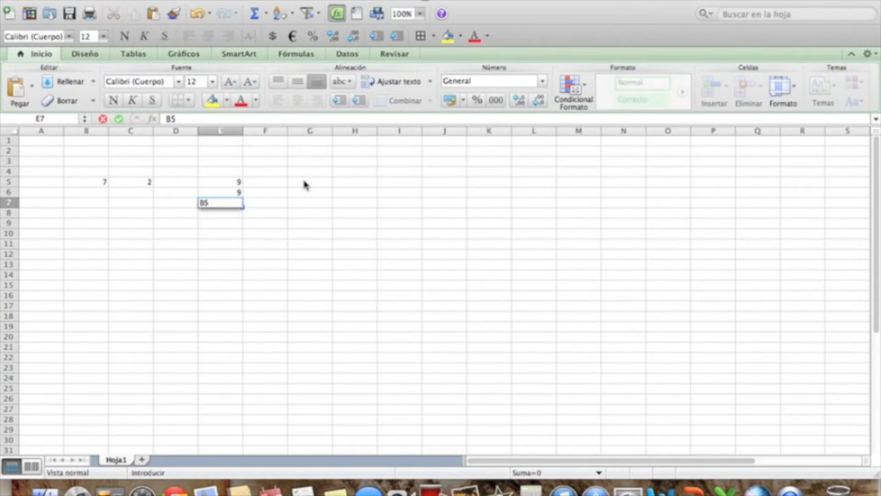
{"action": "type", "text": "+C5"}
{"action": "key", "text": "Return"}
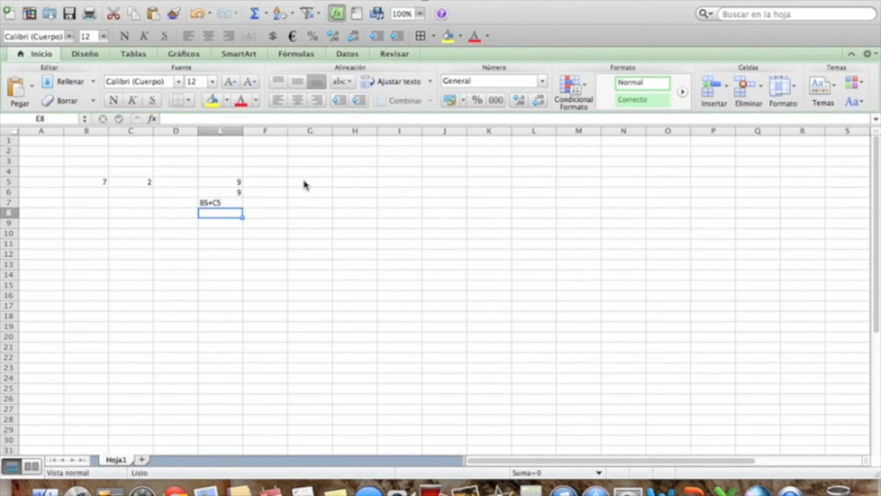
Enter the date 17/6/2010 in cell B11 using slashes.
{"action": "left_click", "coordinate": [92, 244]}
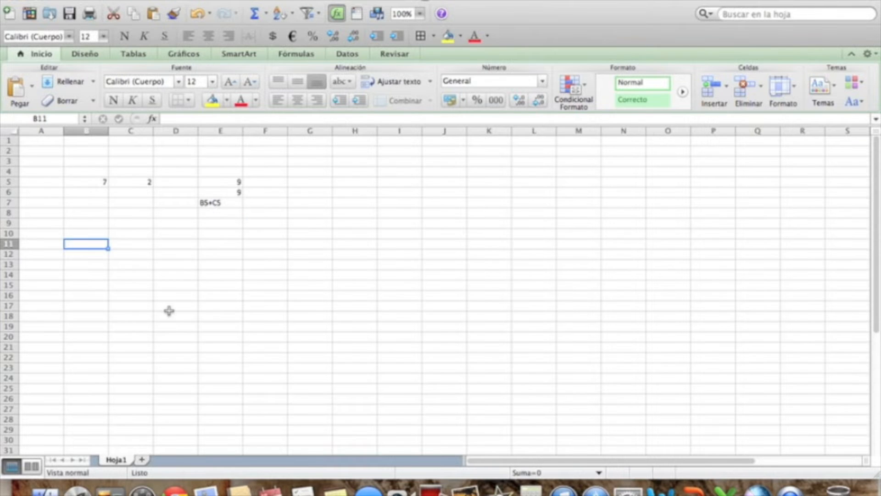
{"action": "type", "text": "17/"}
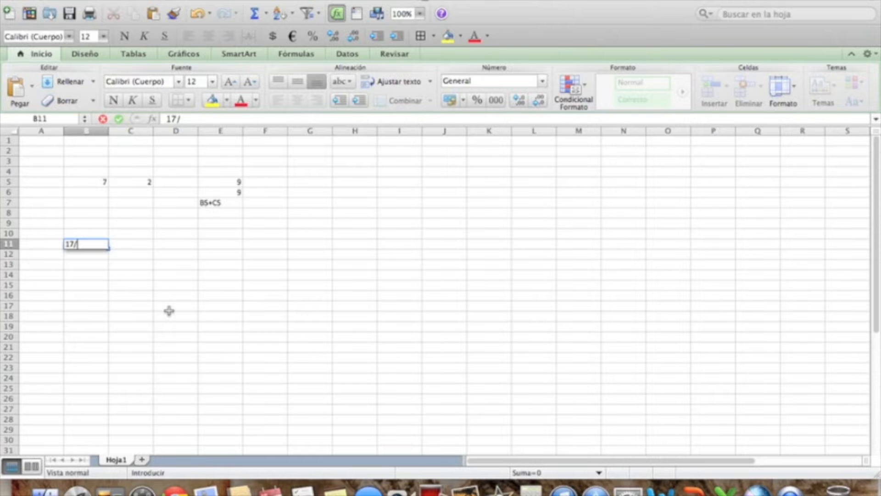
{"action": "type", "text": "6/2010"}
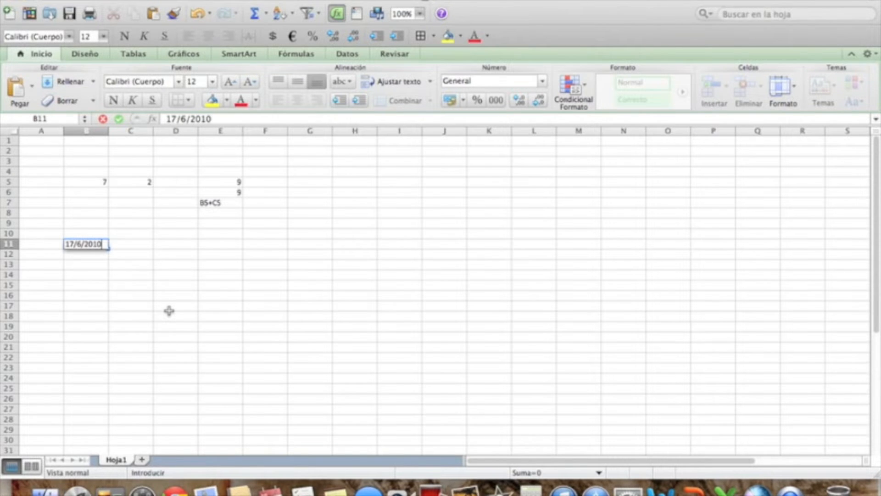
{"action": "key", "text": "Return"}
Enter the date 11-6-2010 in cell C11 using hyphens.
{"action": "key", "text": "Right"}
{"action": "key", "text": "Up"}
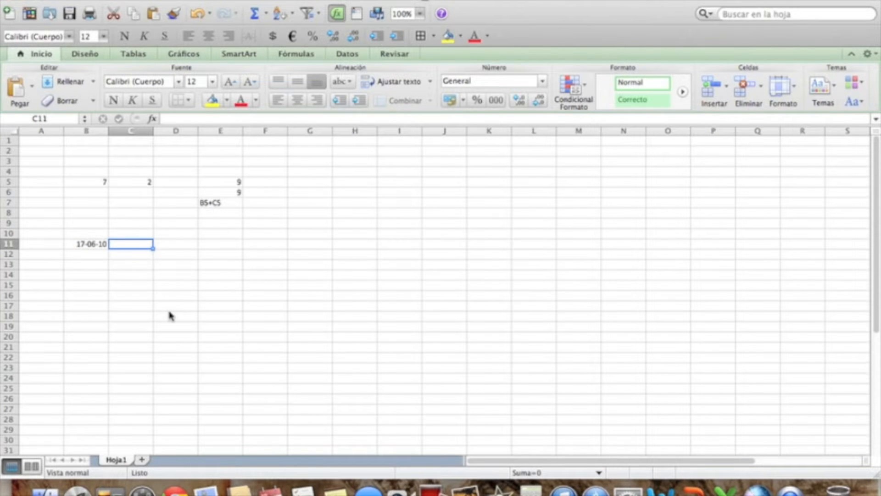
{"action": "type", "text": "11-6-2010"}
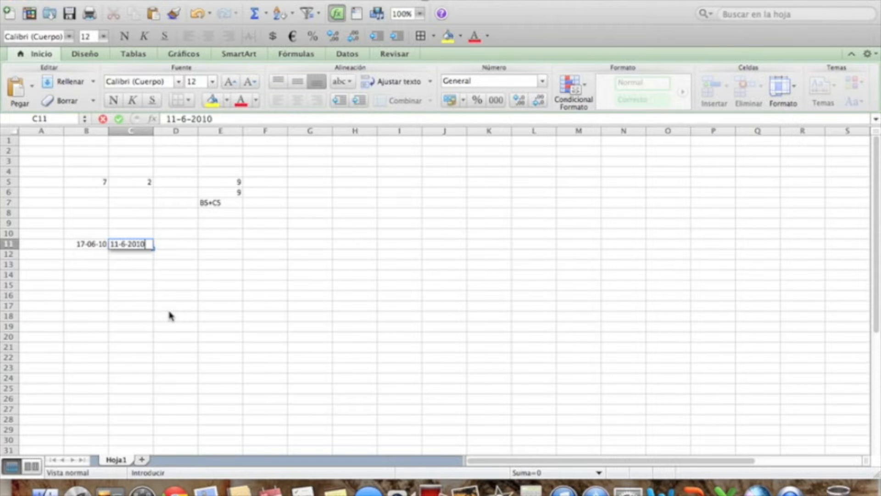
{"action": "key", "text": "Return"}
Compare the dates stored in B11 and C11.
{"action": "key", "text": "Up"}
{"action": "key", "text": "Left"}
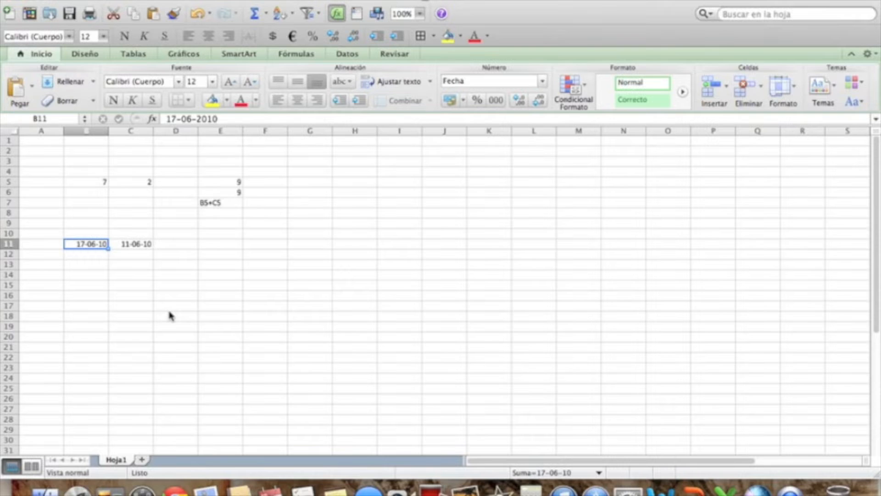
{"action": "key", "text": "Right"}
{"action": "key", "text": "Left"}
{"action": "key", "text": "Right"}
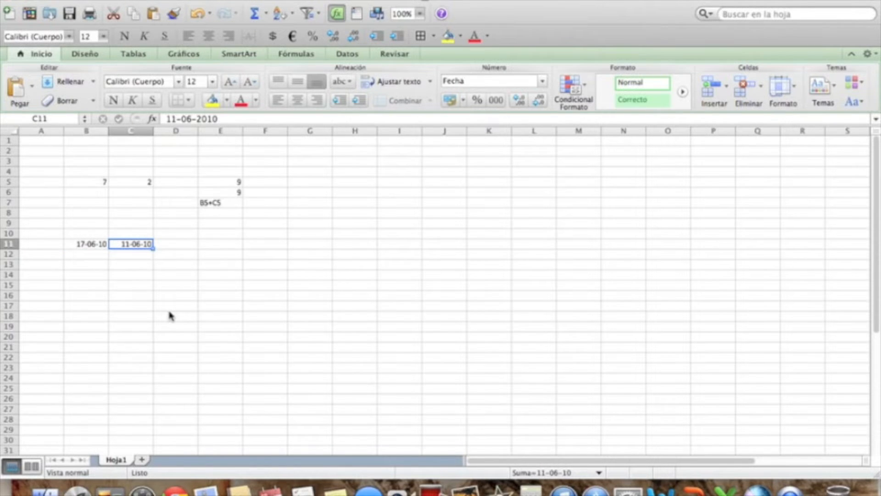
{"action": "key", "text": "Left"}
{"action": "key", "text": "Right"}
{"action": "key", "text": "Left"}
{"action": "key", "text": "Right"}
{"action": "key", "text": "Right"}
{"action": "key", "text": "Right"}
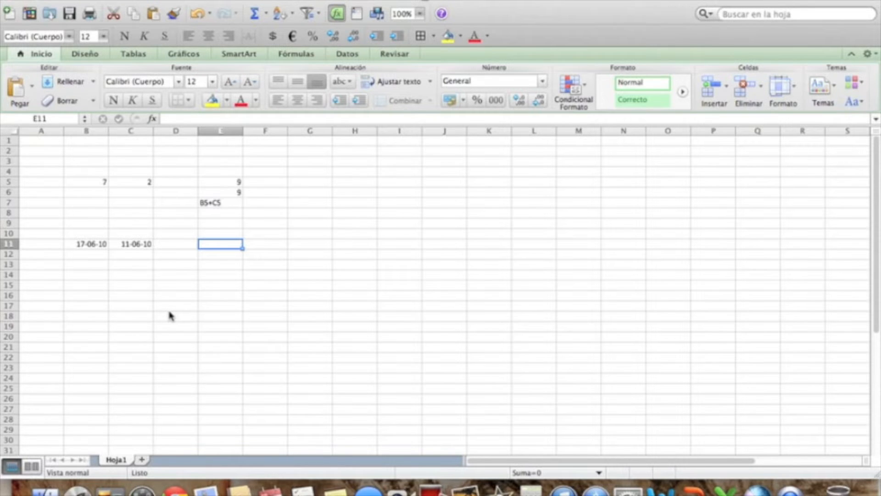
Subtract the two dates as quoted text in cell E11 with the formula ="17-06-10"-"11-06-10".
{"action": "type", "text": "="}
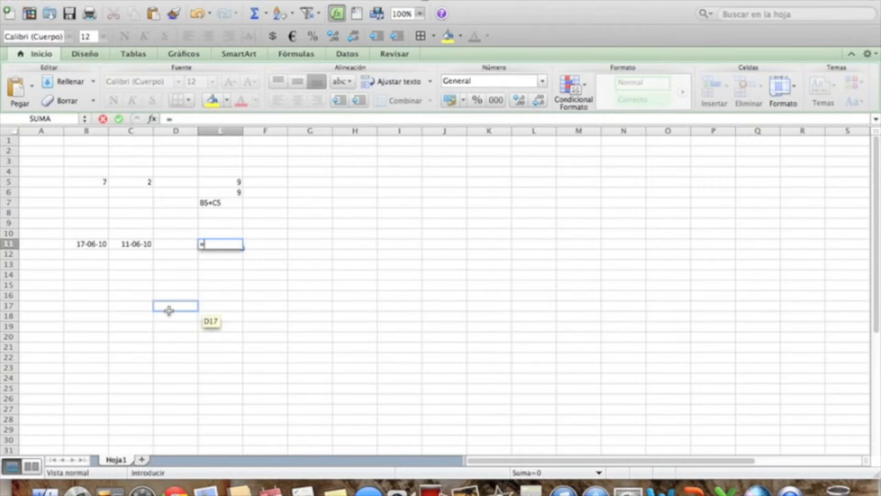
{"action": "type", "text": "\""}
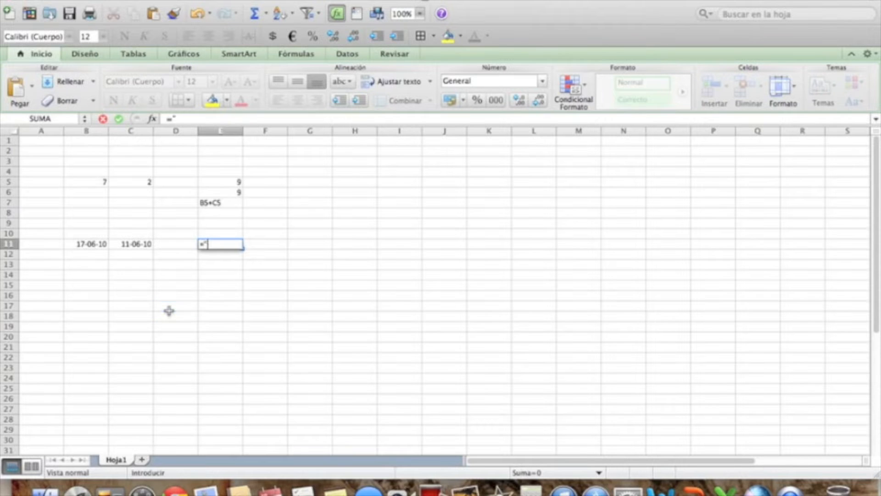
{"action": "type", "text": "17-06-10"}
{"action": "type", "text": "\""}
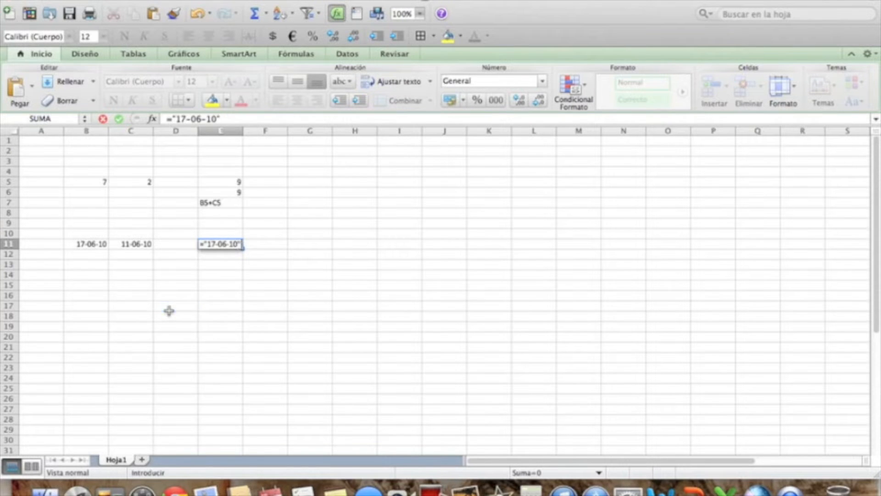
{"action": "type", "text": "-\""}
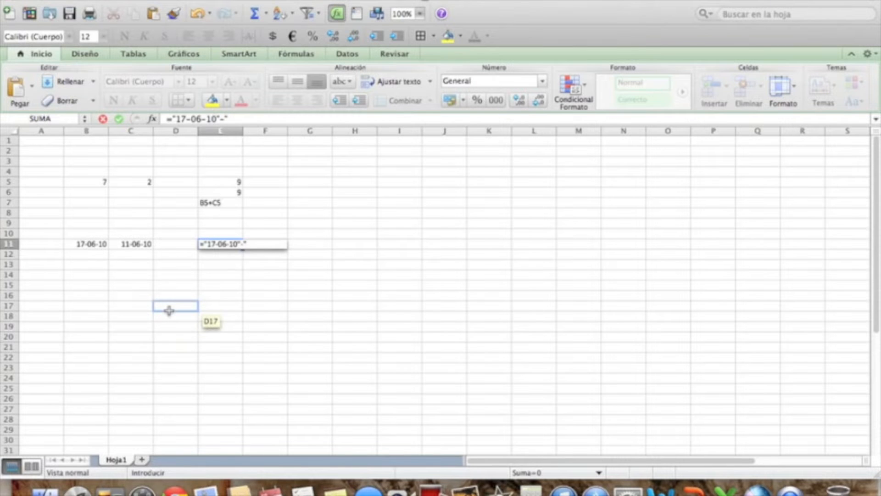
{"action": "type", "text": "11-06-10\""}
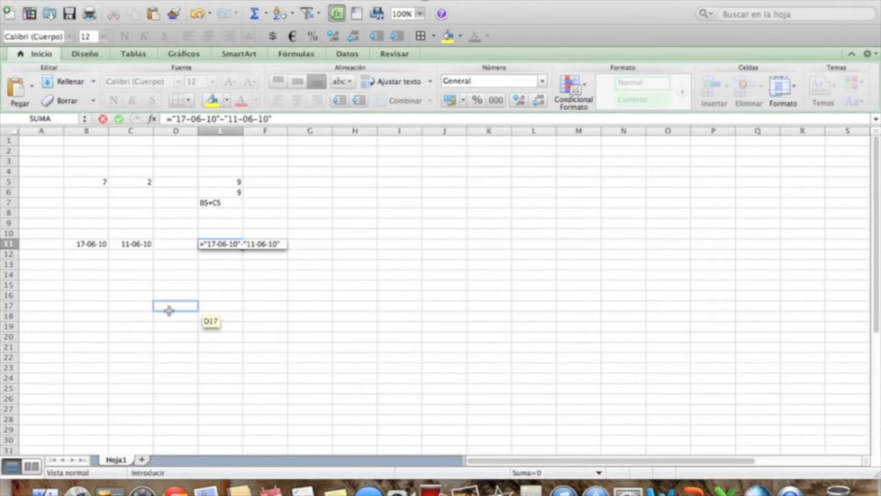
{"action": "key", "text": "Return"}
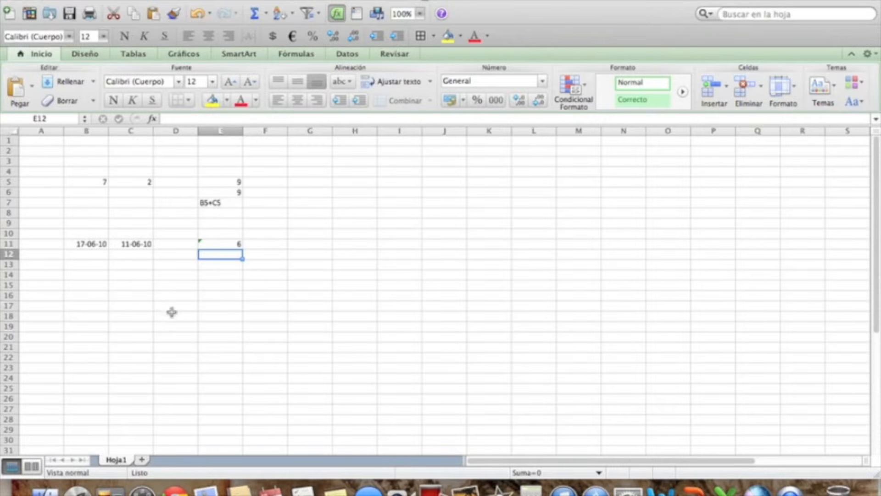
Examine the error-checking options offered for the quoted-date formula in cell E11.
{"action": "left_click", "coordinate": [209, 242]}
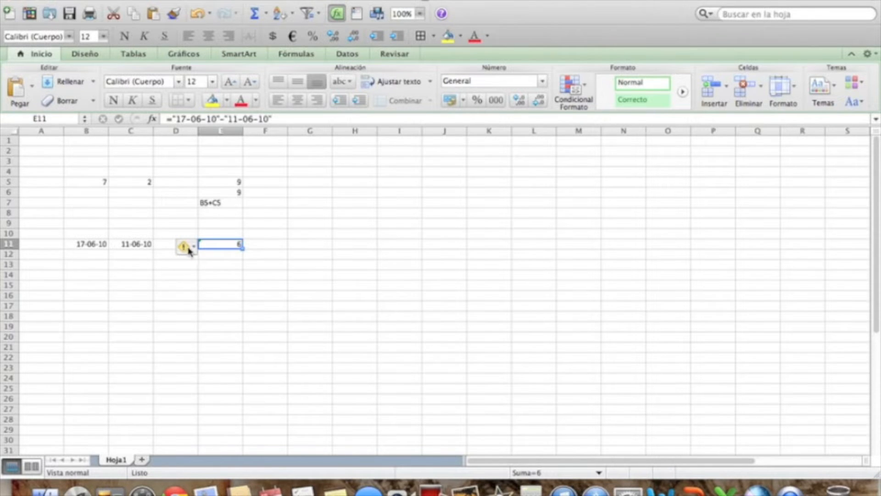
{"action": "left_click", "coordinate": [190, 250]}
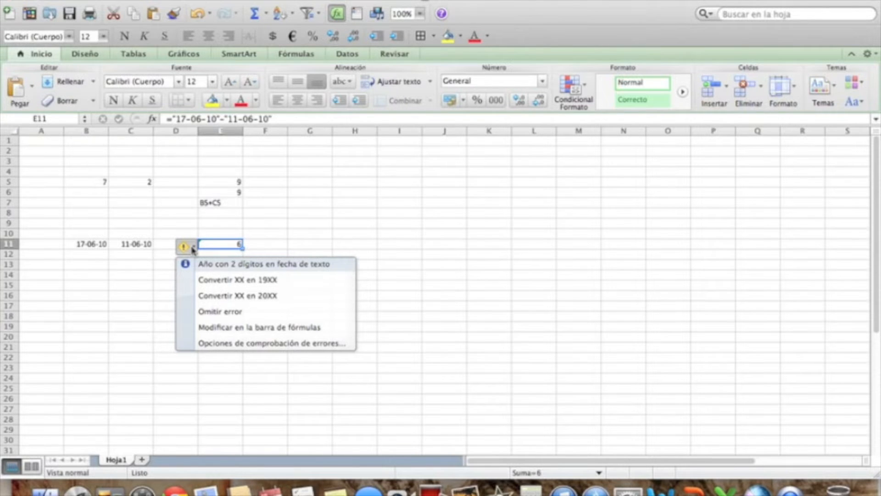
{"action": "left_click", "coordinate": [416, 274]}
Insert a new sheet and fill cells B4 to B23 with the series 1 to 20, starting from 1 and 2.
{"action": "left_click", "coordinate": [141, 461]}
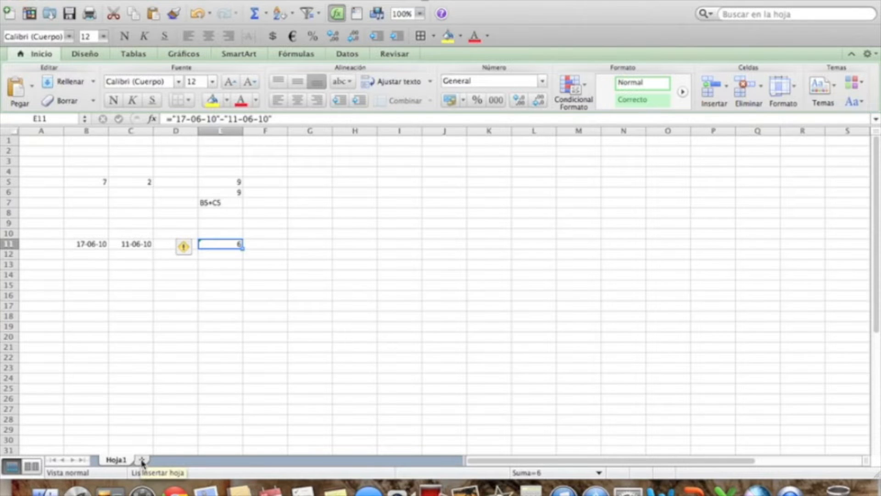
{"action": "left_click", "coordinate": [88, 183]}
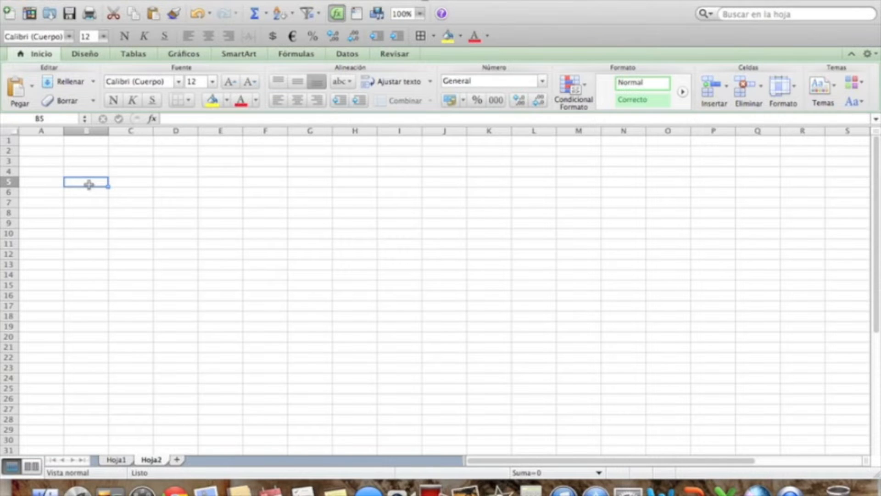
{"action": "key", "text": "Up"}
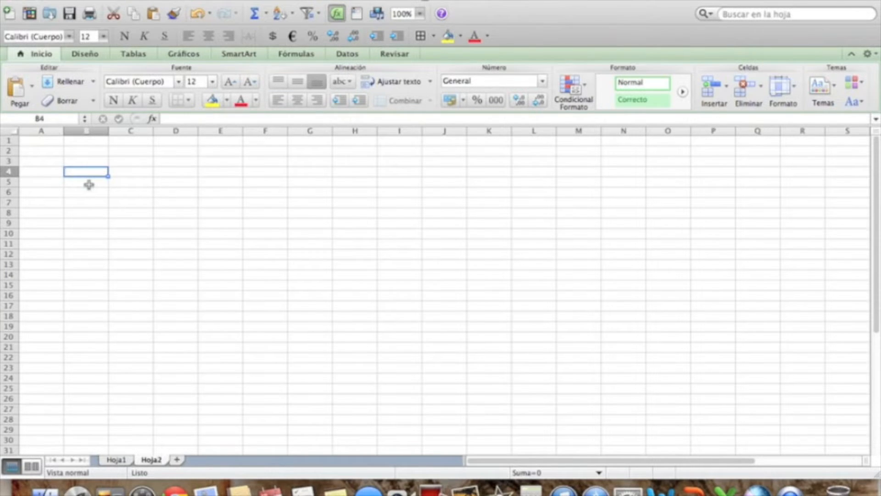
{"action": "type", "text": "1"}
{"action": "key", "text": "Return"}
{"action": "type", "text": "2"}
{"action": "key", "text": "Return"}
{"action": "left_click_drag", "start_coordinate": [87, 169], "coordinate": [98, 374]}
{"action": "left_click", "coordinate": [259, 304]}
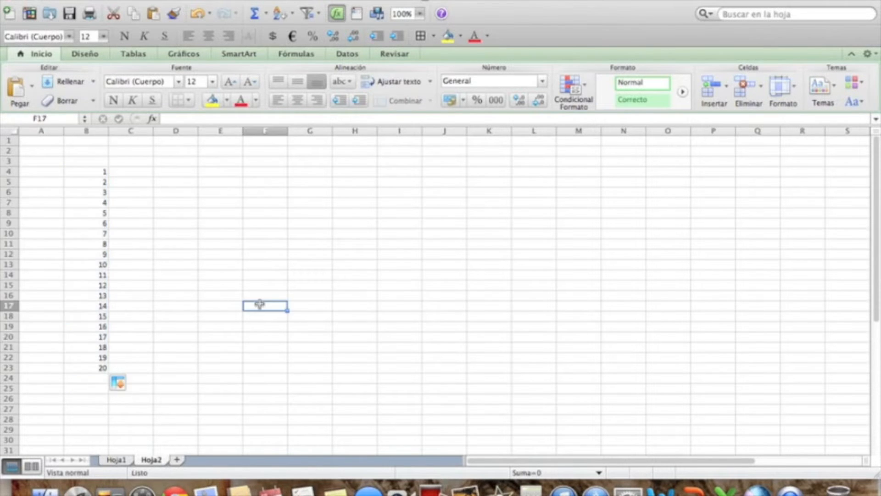
{"action": "left_click", "coordinate": [189, 174]}
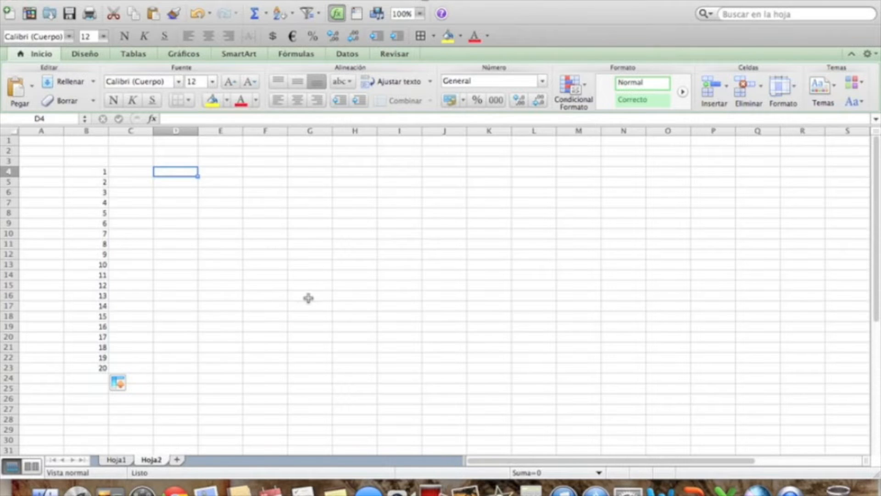
{"action": "type", "text": "="}
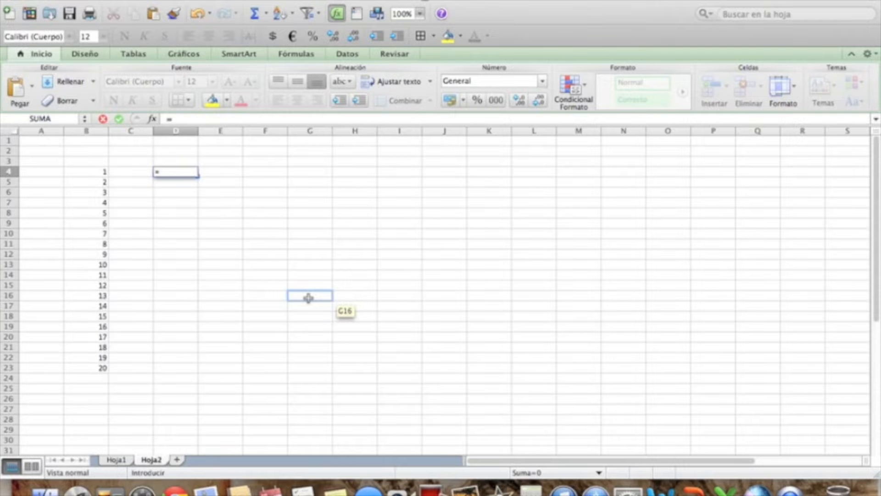
{"action": "type", "text": "B4+"}
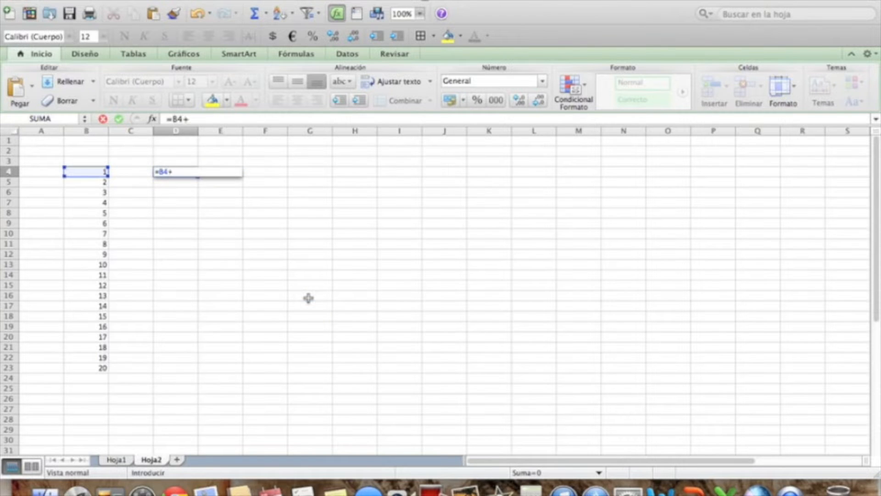
{"action": "type", "text": "B5+"}
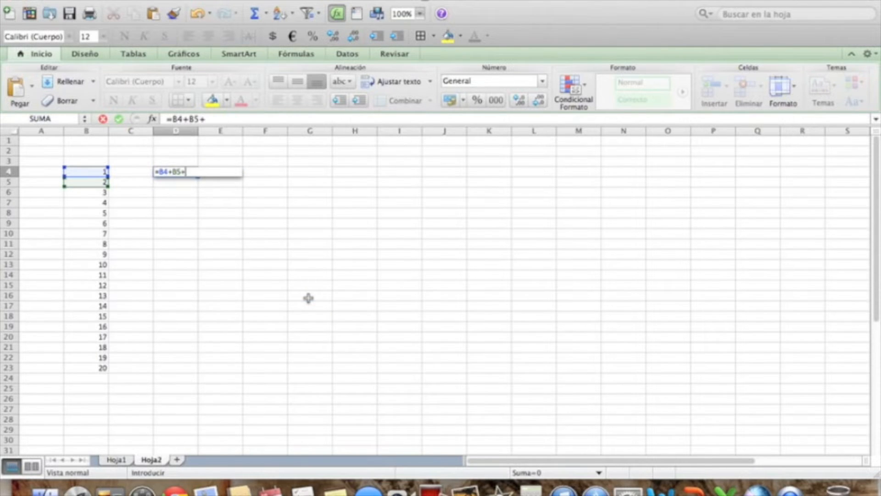
{"action": "type", "text": "B6+"}
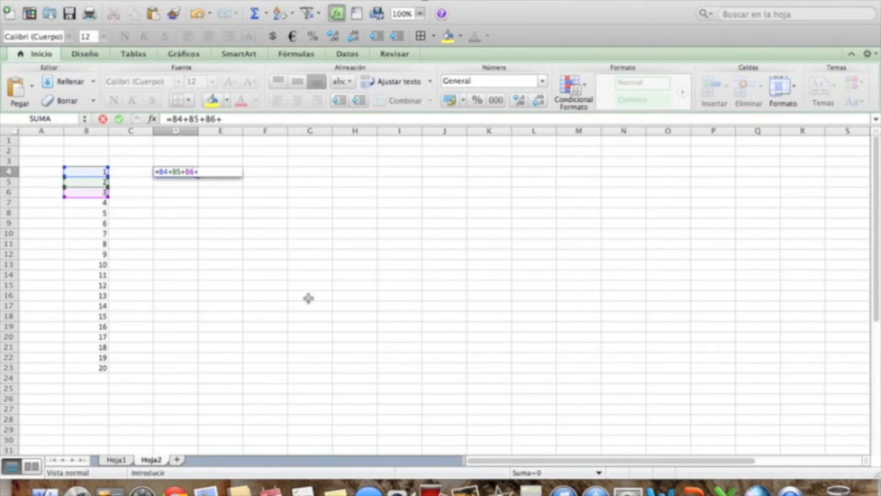
{"action": "type", "text": "B7+B"}
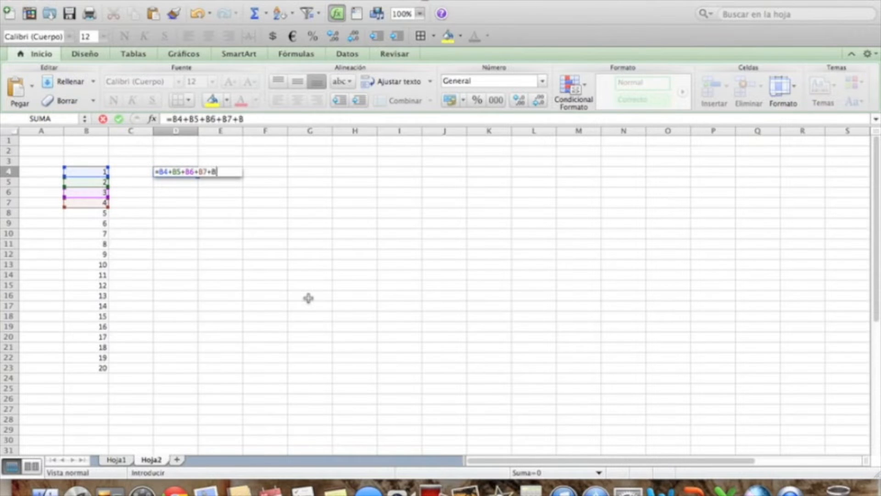
{"action": "type", "text": "8+"}
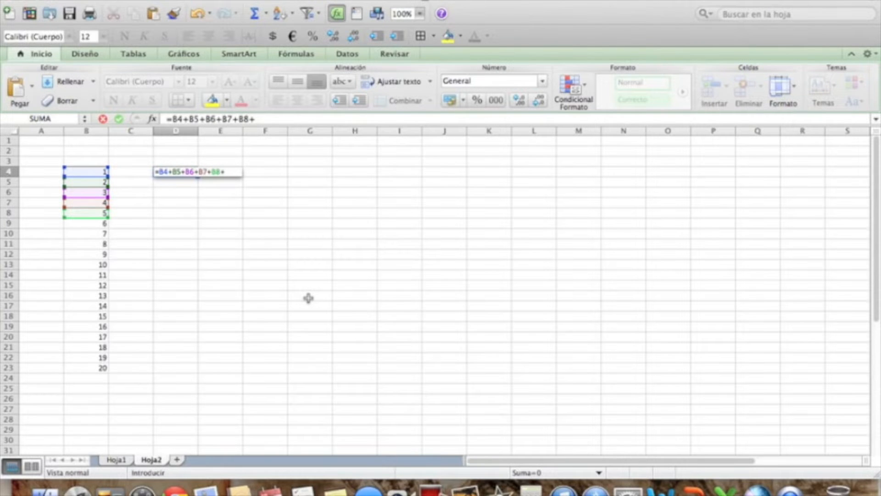
{"action": "key", "text": "BackSpace"}
{"action": "key", "text": "BackSpace"}
{"action": "key", "text": "BackSpace"}
{"action": "key", "text": "BackSpace"}
{"action": "key", "text": "BackSpace"}
{"action": "key", "text": "BackSpace"}
{"action": "key", "text": "BackSpace"}
{"action": "key", "text": "BackSpace"}
{"action": "key", "text": "BackSpace"}
{"action": "key", "text": "BackSpace"}
{"action": "key", "text": "BackSpace"}
{"action": "key", "text": "BackSpace"}
{"action": "key", "text": "BackSpace"}
{"action": "key", "text": "BackSpace"}
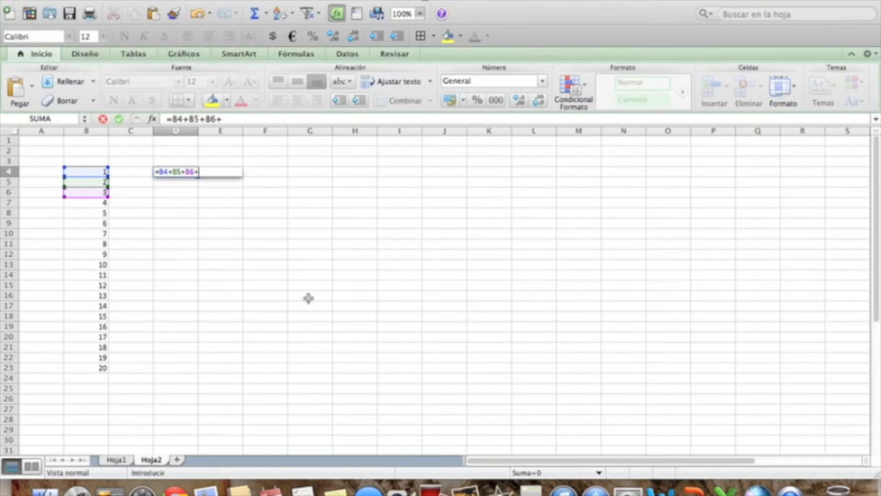
{"action": "key", "text": "BackSpace"}
{"action": "key", "text": "BackSpace"}
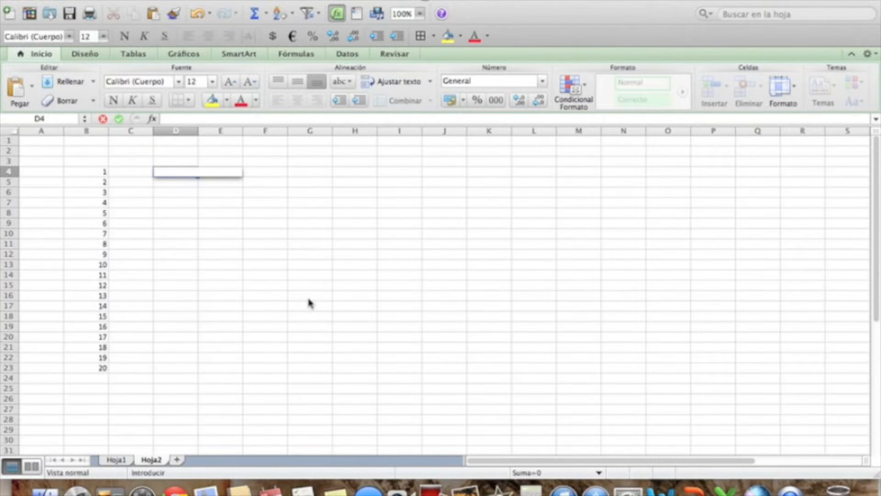
Sum the number series in cell D4 with the formula =SUMA(B4:B23).
{"action": "type", "text": "="}
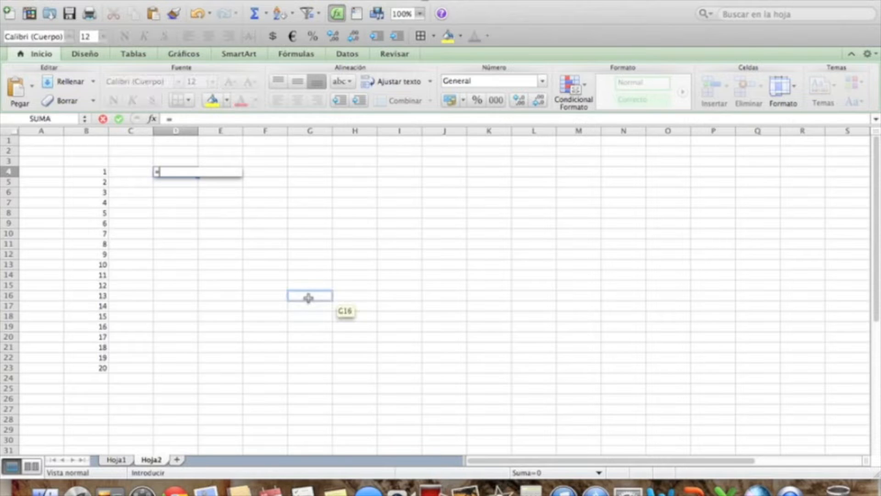
{"action": "type", "text": "SUMA("}
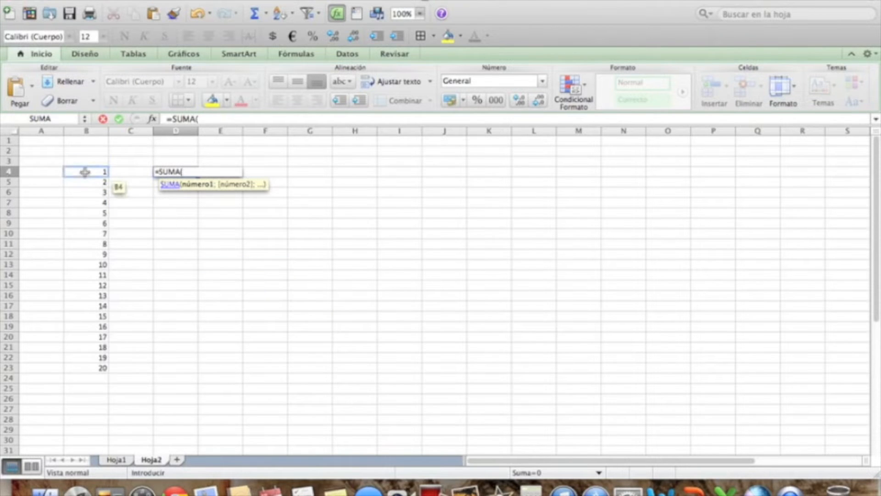
{"action": "left_click_drag", "start_coordinate": [85, 172], "coordinate": [90, 368]}
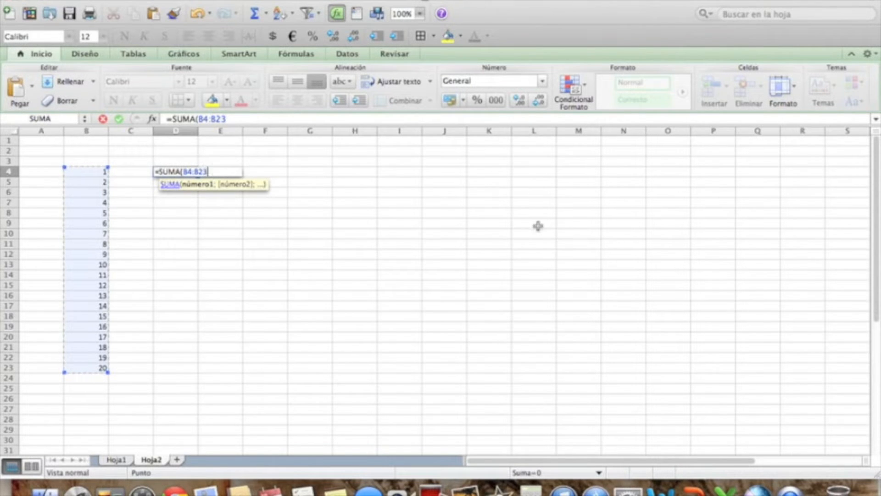
{"action": "type", "text": ")"}
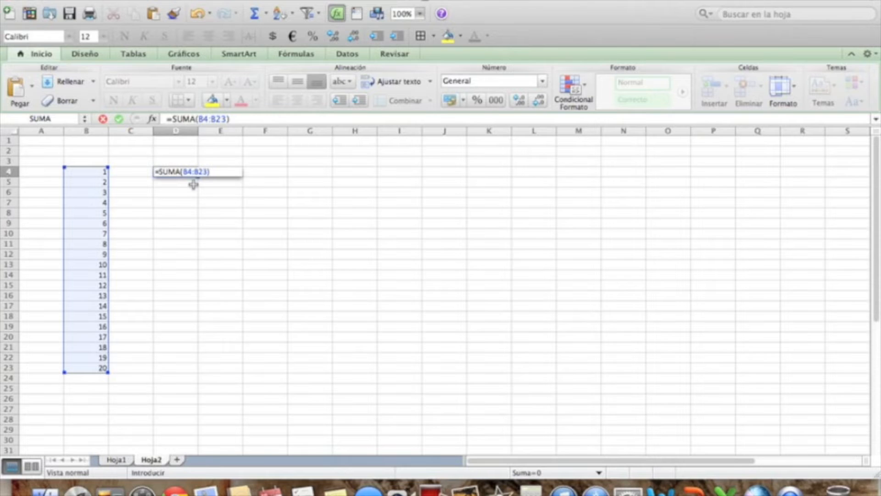
{"action": "key", "text": "Return"}
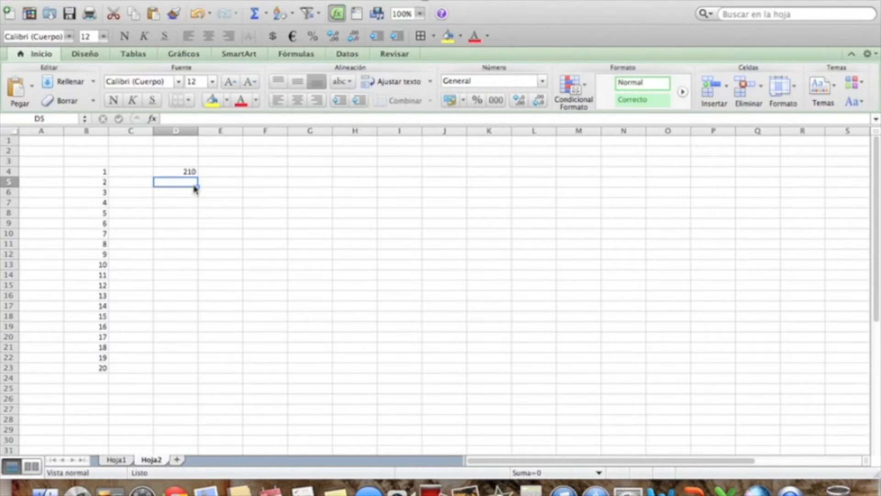
List the arithmetic operators +, -, *, / and ^ in cells D6 to D10, one per cell.
{"action": "key", "text": "Down"}
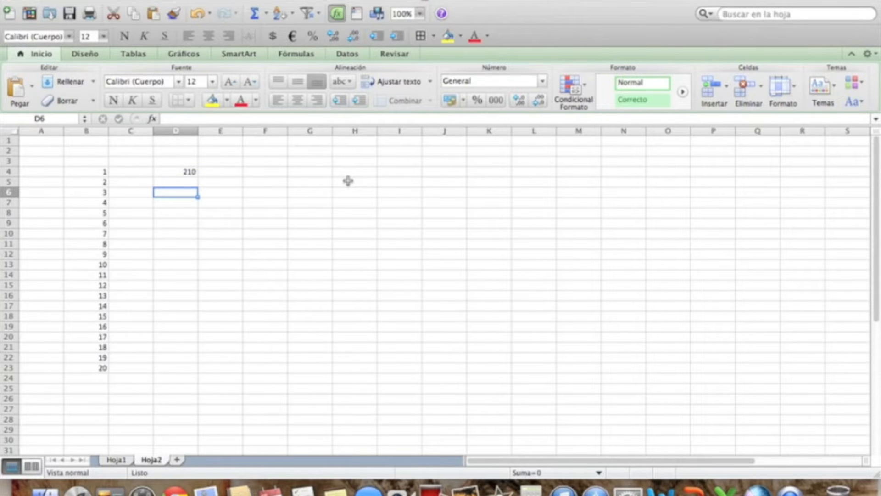
{"action": "type", "text": "+"}
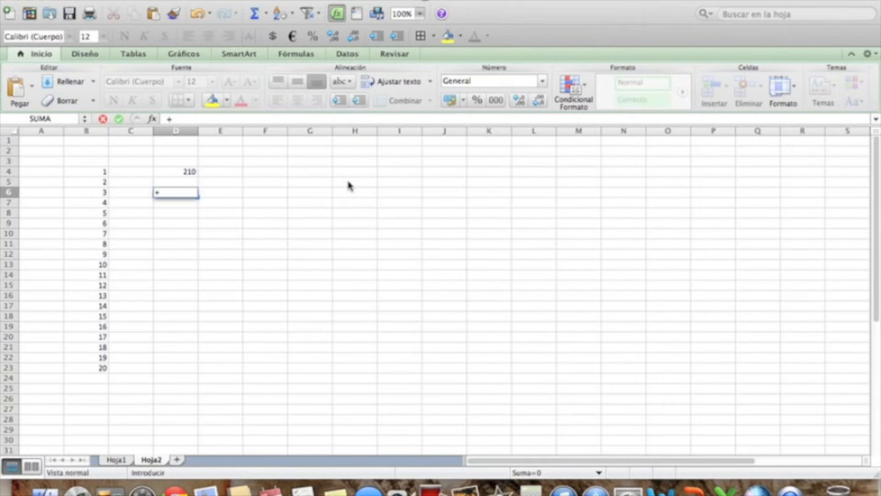
{"action": "key", "text": "Return"}
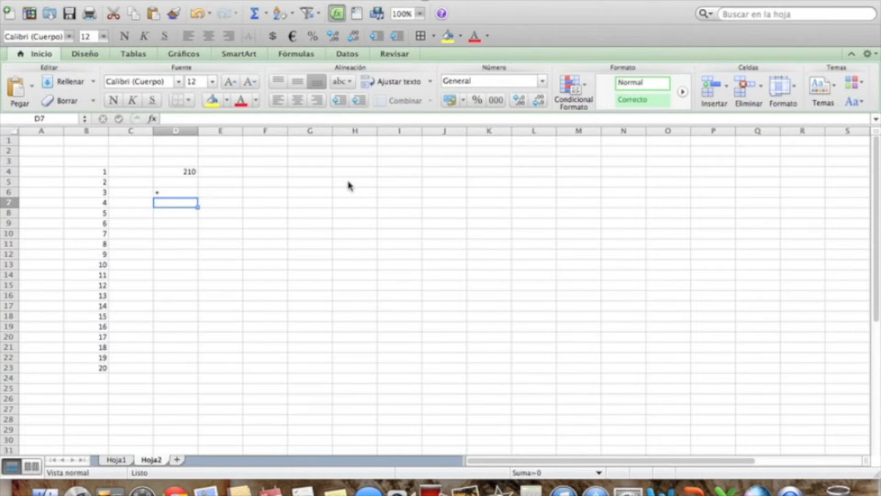
{"action": "type", "text": "-"}
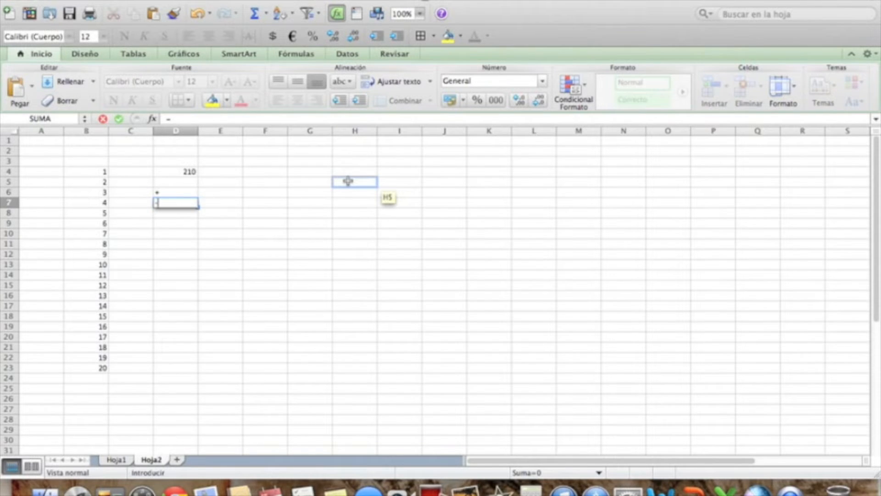
{"action": "key", "text": "Return"}
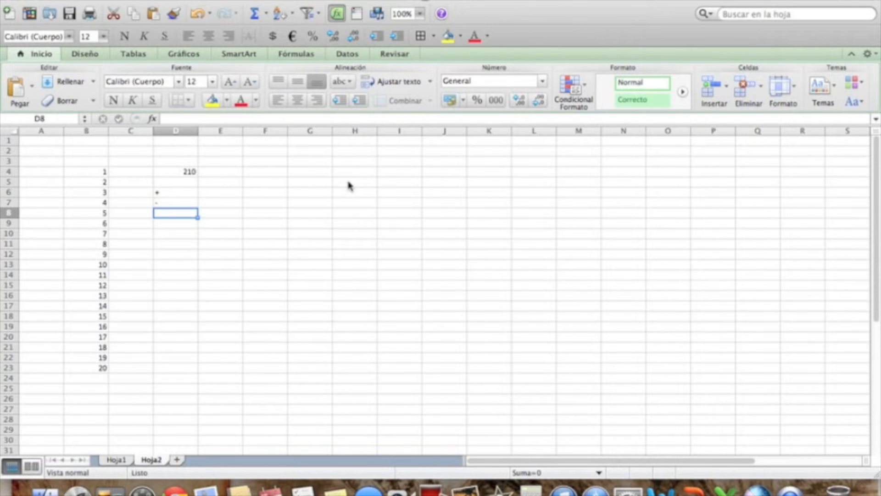
{"action": "type", "text": "*"}
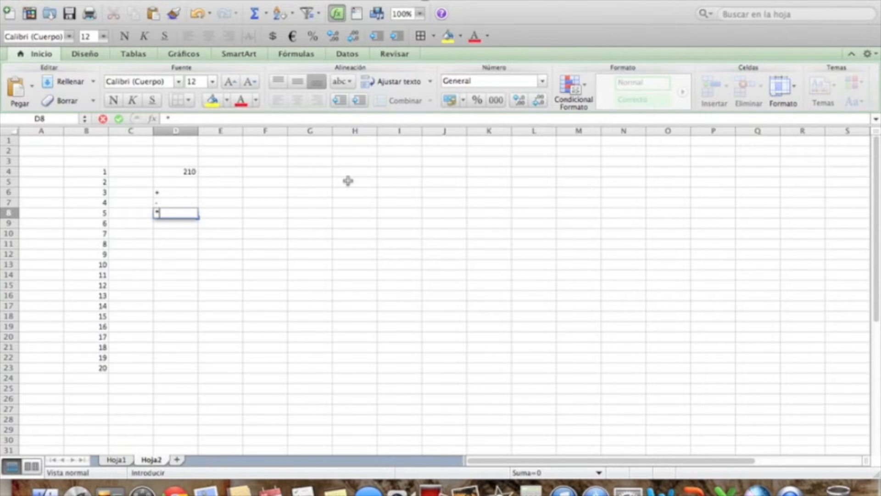
{"action": "key", "text": "Return"}
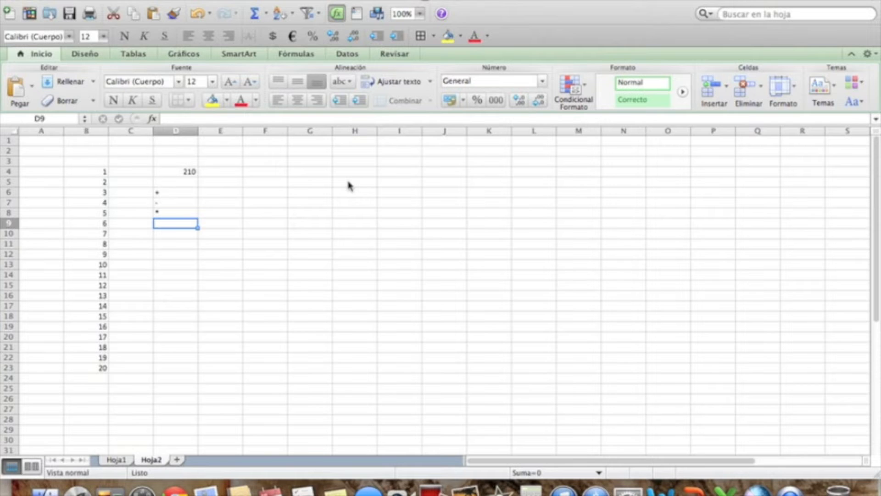
{"action": "type", "text": "/"}
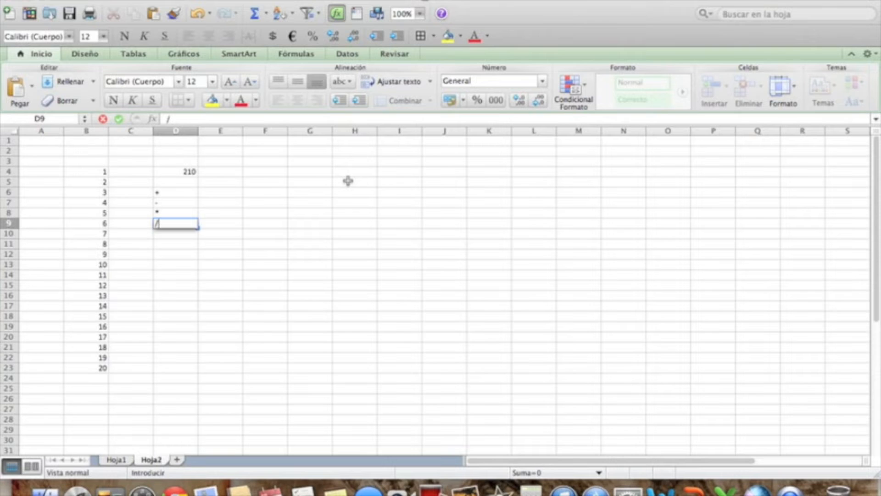
{"action": "key", "text": "Return"}
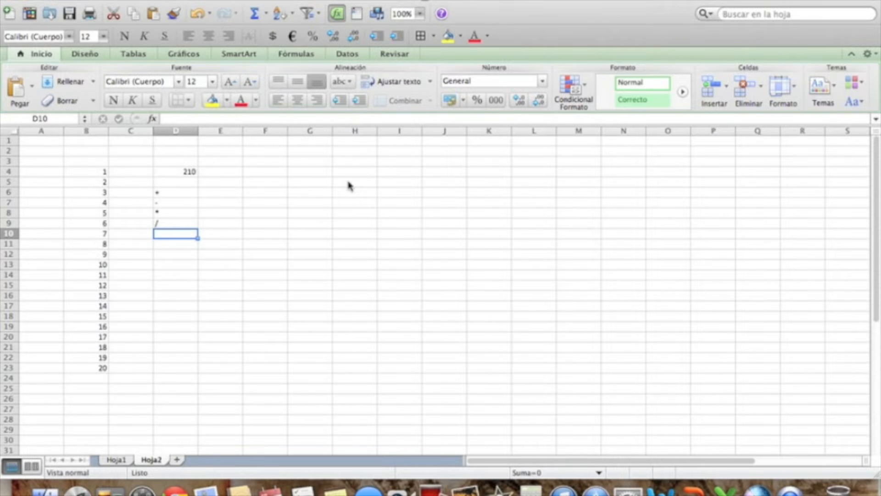
{"action": "type", "text": "^"}
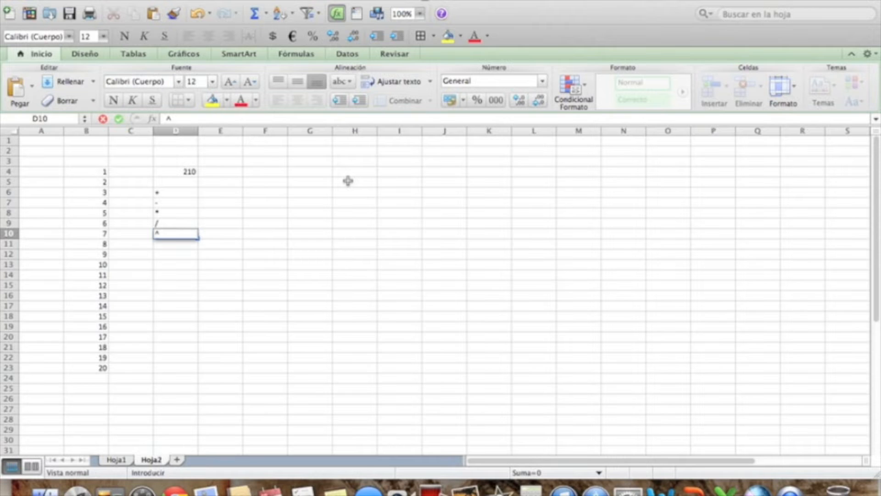
{"action": "key", "text": "Return"}
{"action": "key", "text": "Return"}
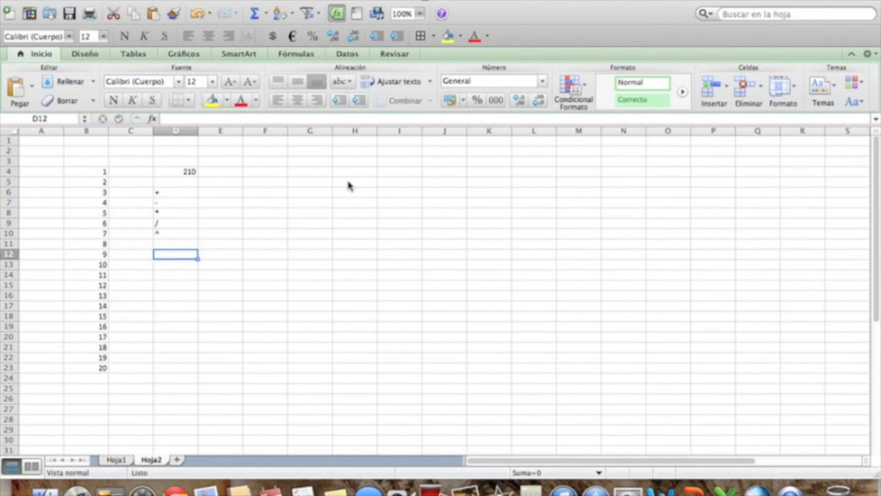
List the comparison operators =, > and < in cells D13 to D15, one per cell.
{"action": "key", "text": "Return"}
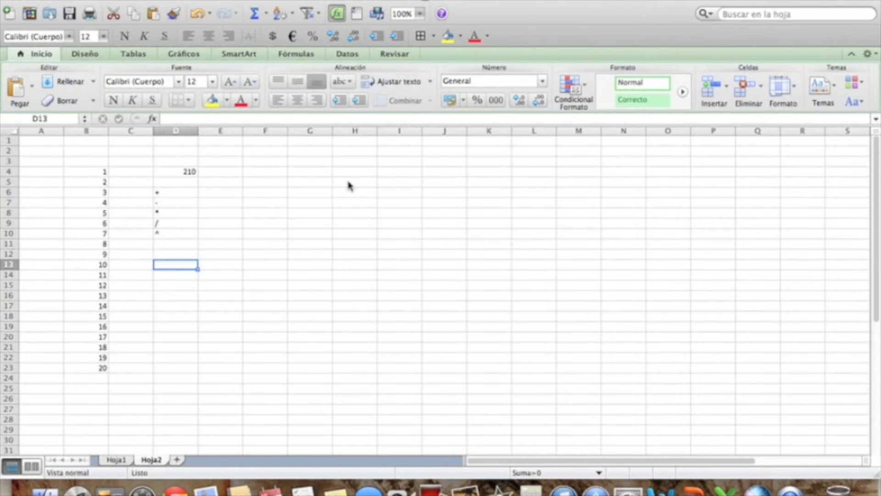
{"action": "type", "text": "="}
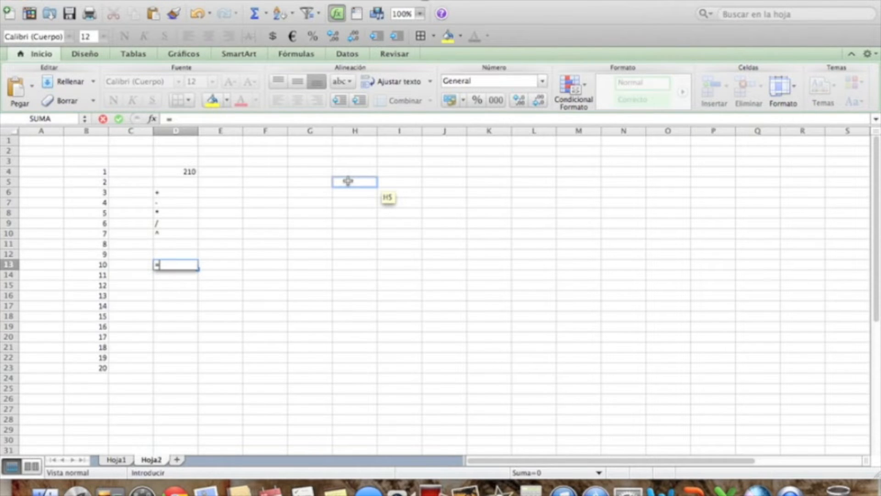
{"action": "key", "text": "Return"}
{"action": "type", "text": ">"}
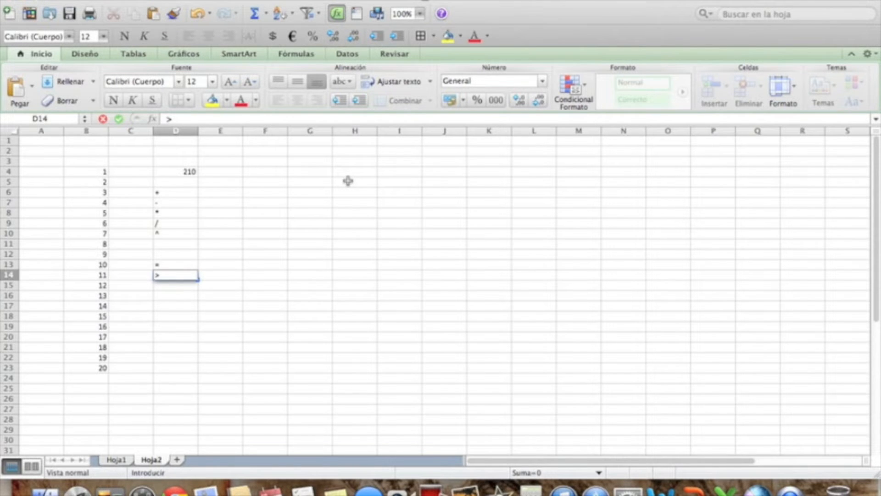
{"action": "key", "text": "Return"}
{"action": "type", "text": "<"}
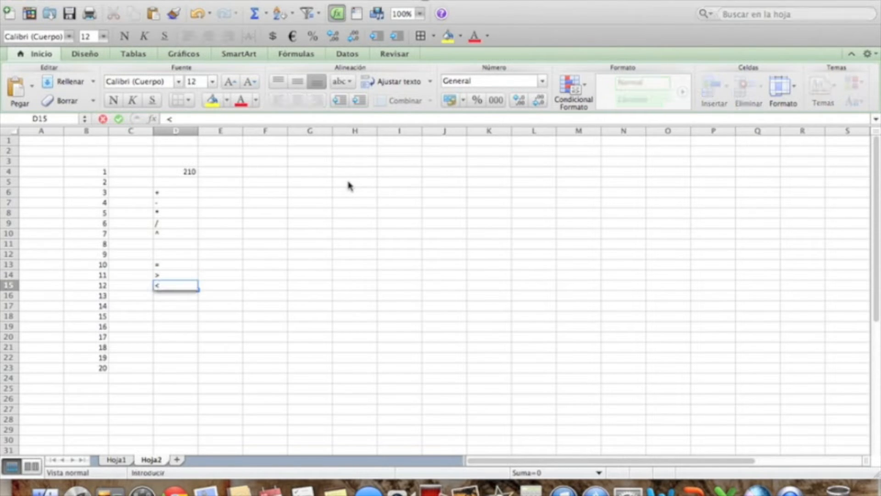
{"action": "key", "text": "Return"}
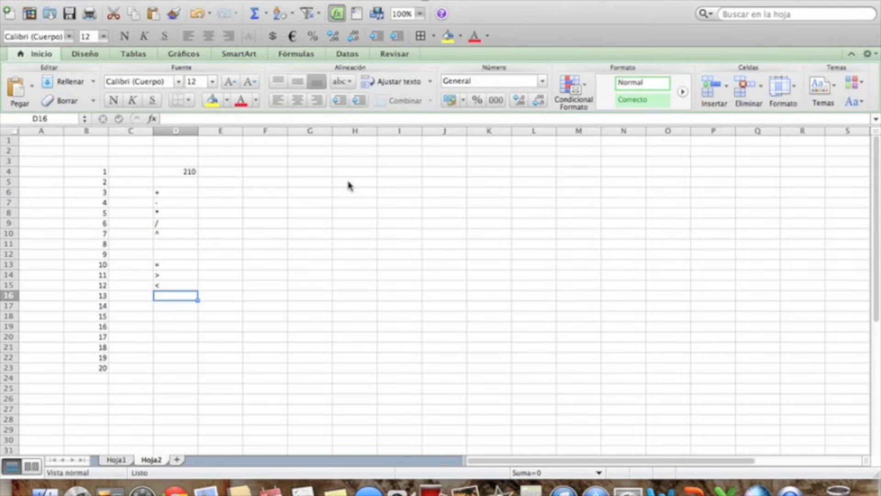
Add the comparison operators >=, <= and <> in cells D16 to D18, one per cell.
{"action": "type", "text": ">="}
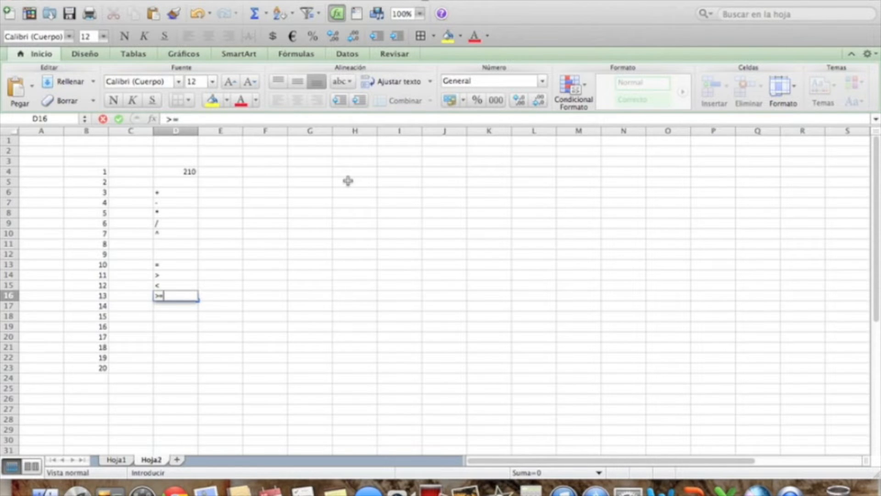
{"action": "key", "text": "Return"}
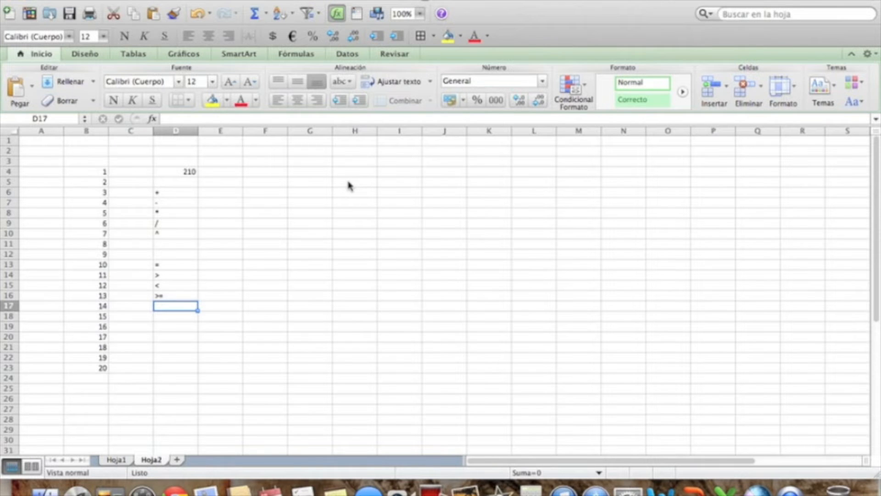
{"action": "type", "text": "<="}
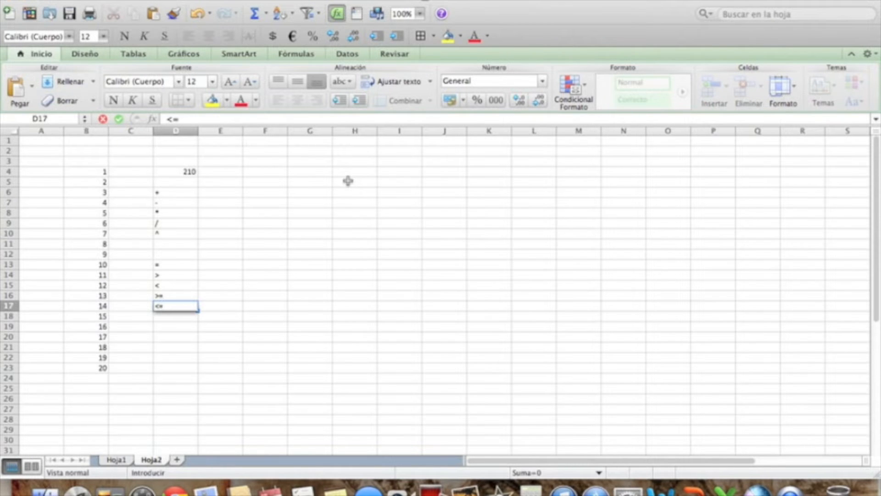
{"action": "key", "text": "Return"}
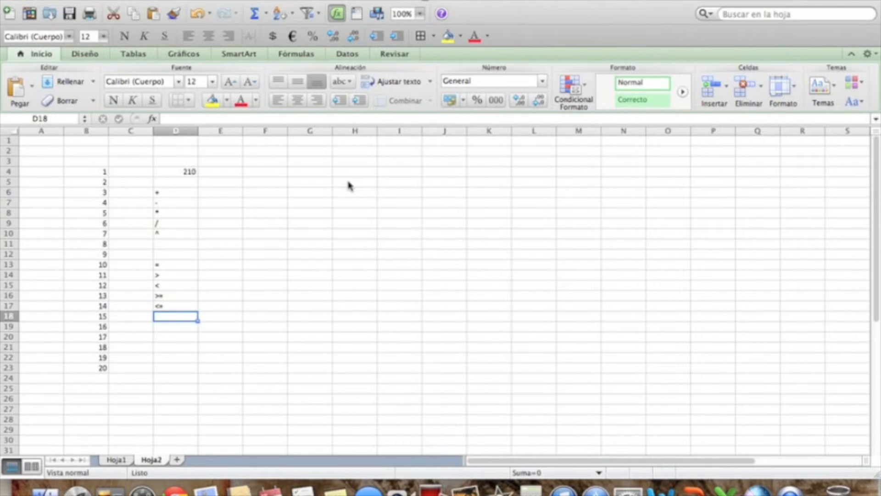
{"action": "type", "text": "<>"}
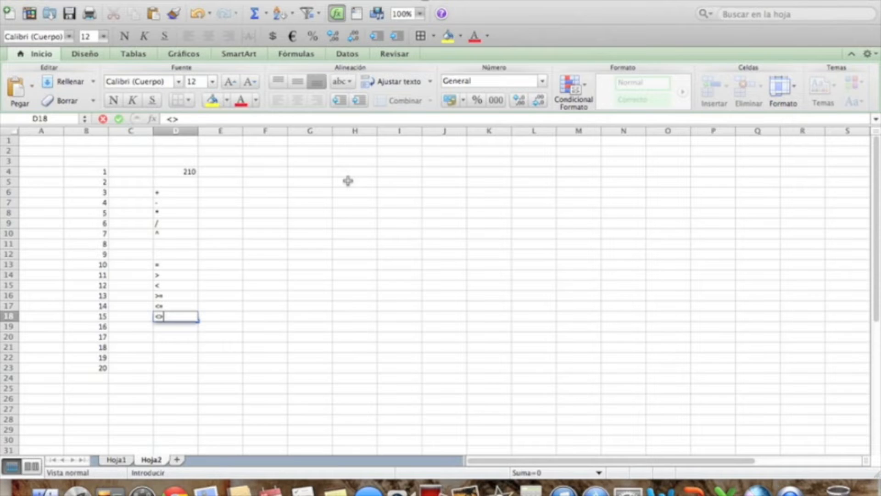
{"action": "key", "text": "Return"}
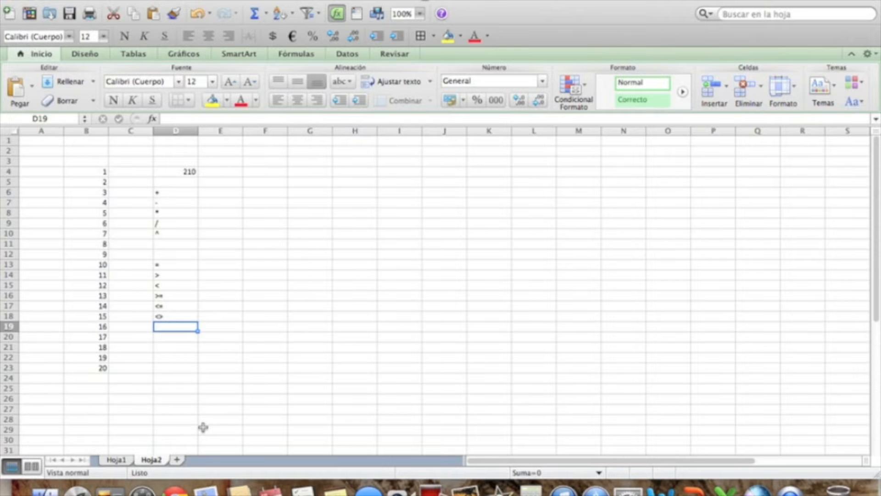
Insert a new sheet and set its display zoom to 200%.
{"action": "left_click", "coordinate": [177, 459]}
{"action": "left_click", "coordinate": [132, 168]}
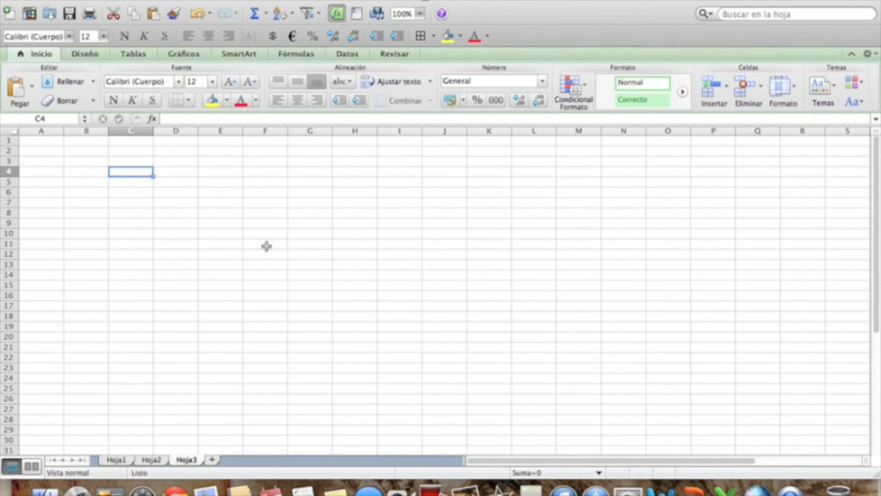
{"action": "left_click", "coordinate": [420, 14]}
{"action": "left_click", "coordinate": [415, 29]}
{"action": "left_click", "coordinate": [161, 202]}
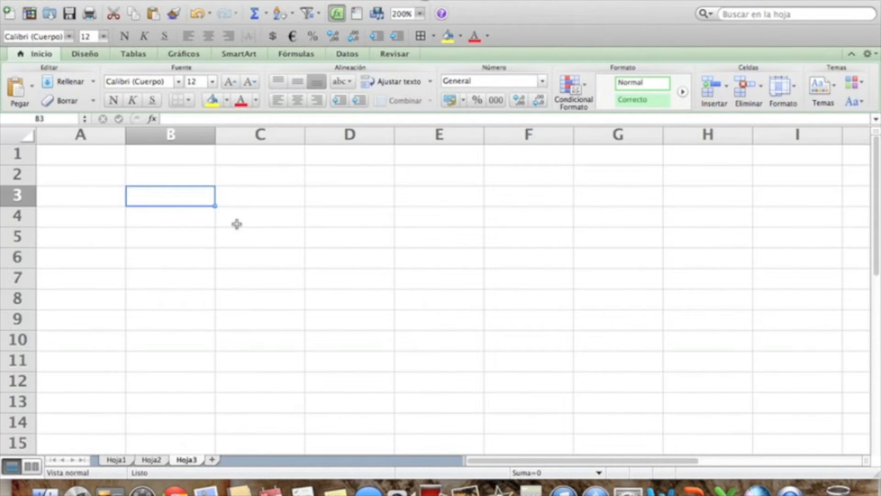
Enter the column headers PRODUCTO, SUC A and SUC B in cells B3, C3 and D3.
{"action": "type", "text": "PRODUCTO"}
{"action": "key", "text": "Return"}
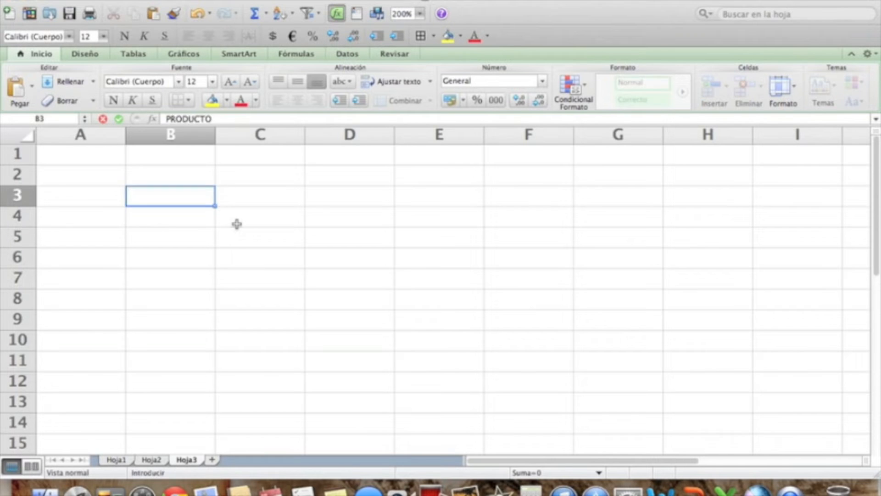
{"action": "key", "text": "Right"}
{"action": "key", "text": "Up"}
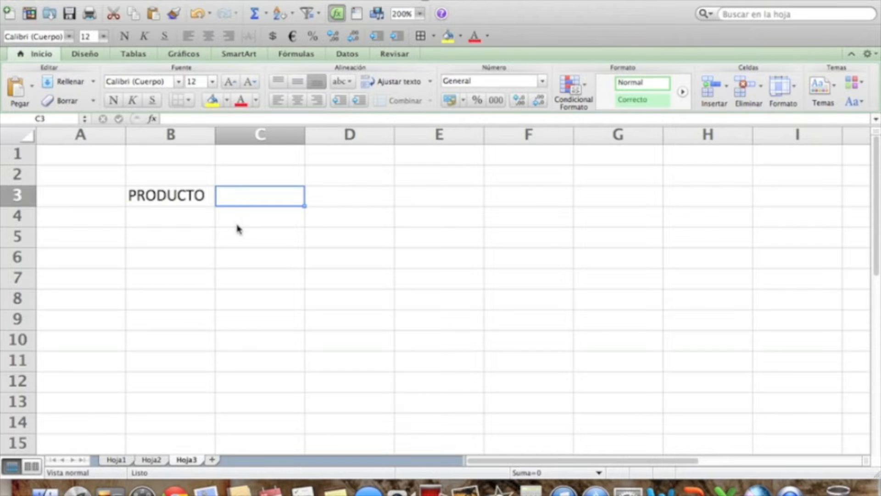
{"action": "type", "text": "SUC"}
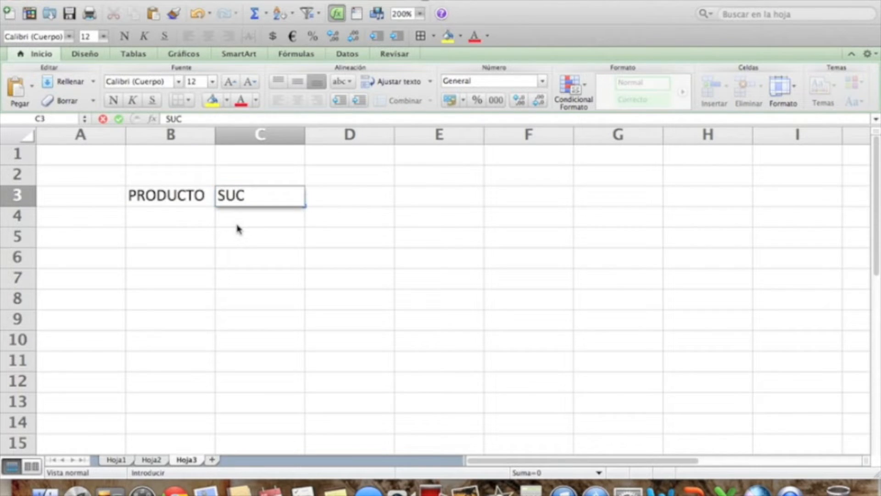
{"action": "type", "text": " A"}
{"action": "key", "text": "Tab"}
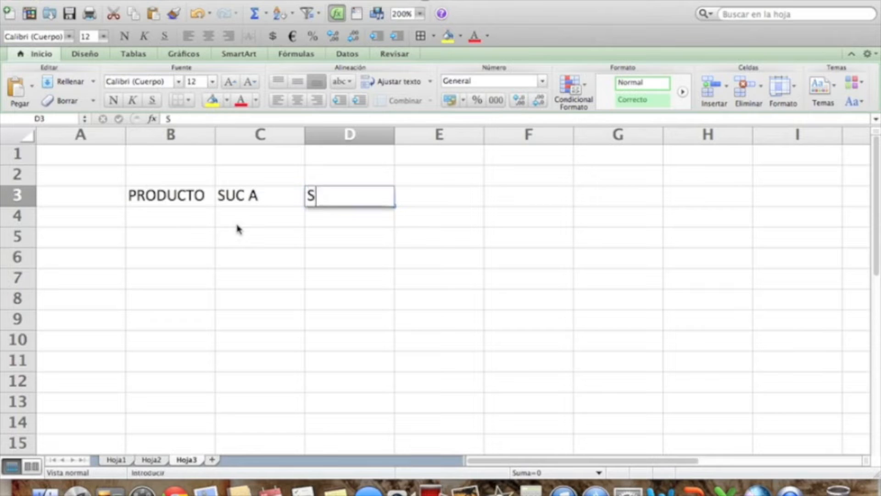
{"action": "type", "text": "SUC"}
{"action": "key", "text": "Tab"}
{"action": "type", "text": "B"}
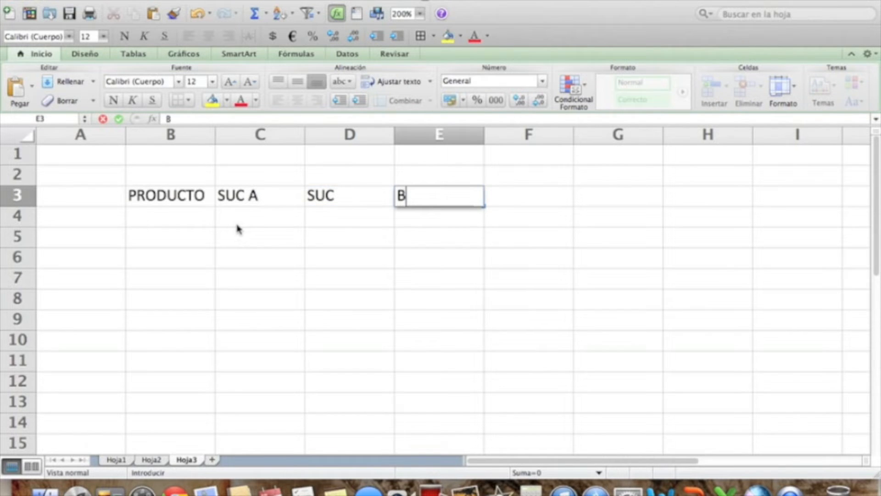
{"action": "key", "text": "BackSpace"}
{"action": "key", "text": "Left"}
{"action": "type", "text": "SUC B"}
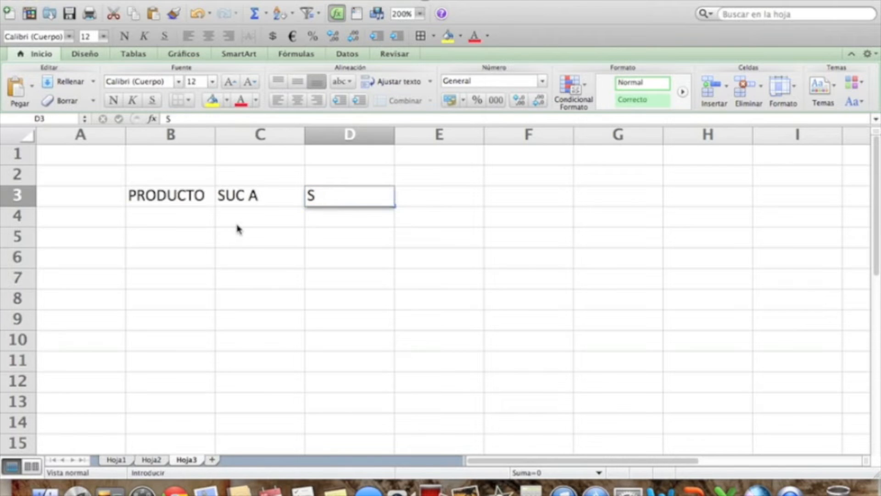
{"action": "key", "text": "Return"}
List the products Mac, Mouse and Teclados in cells B4 to B6 under the PRODUCTO header.
{"action": "key", "text": "Left"}
{"action": "key", "text": "Left"}
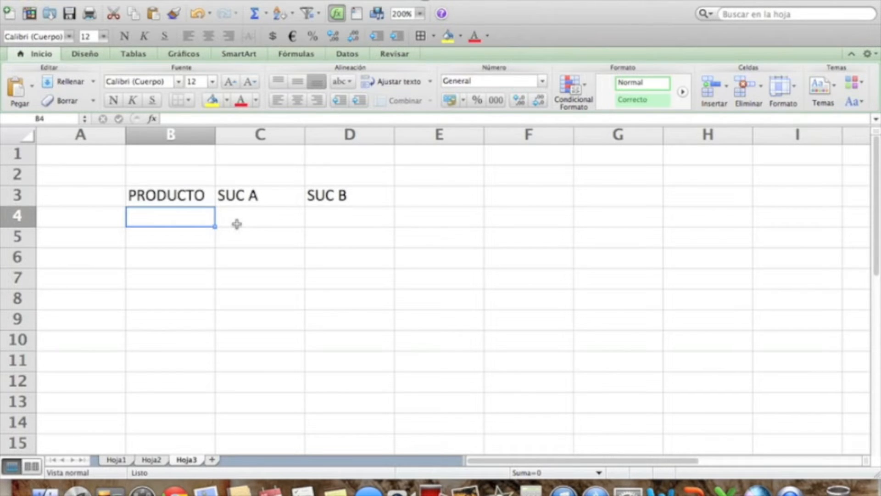
{"action": "type", "text": "Mac"}
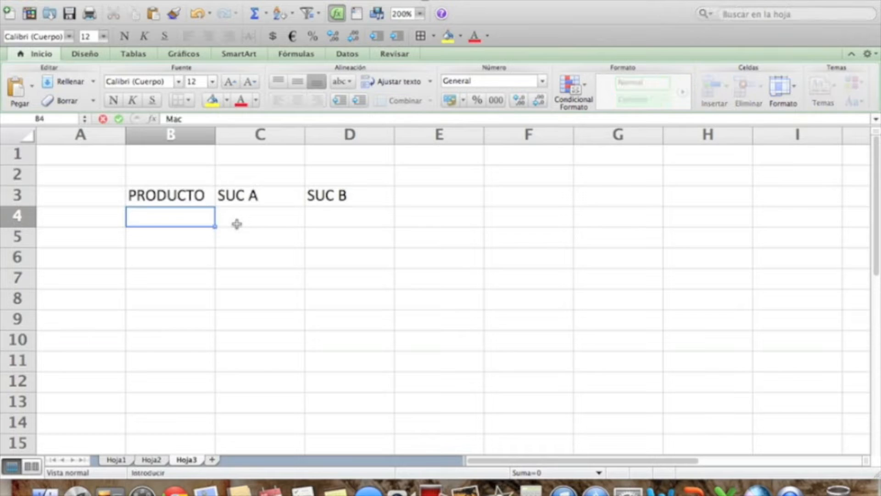
{"action": "key", "text": "Return"}
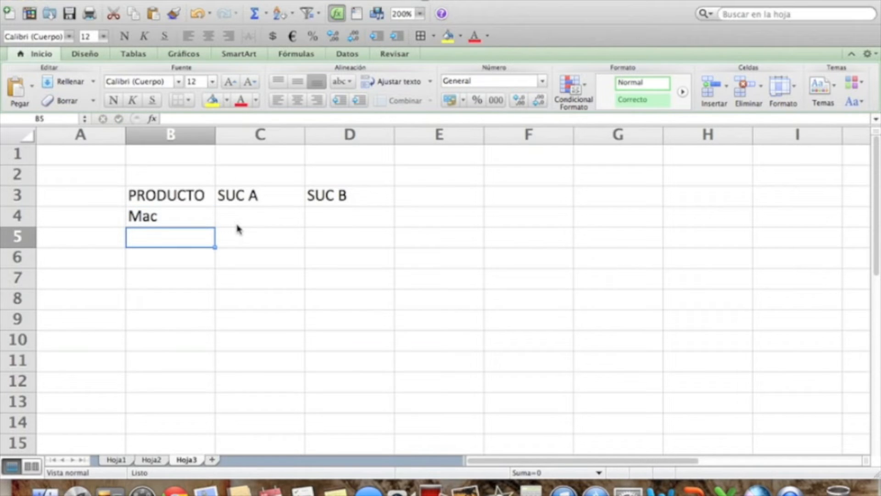
{"action": "type", "text": "Mouse"}
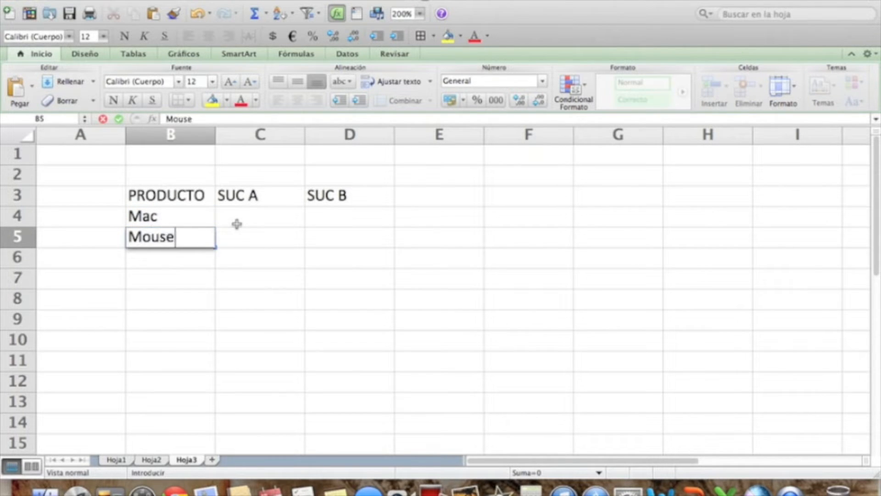
{"action": "key", "text": "Return"}
{"action": "type", "text": "Teclados"}
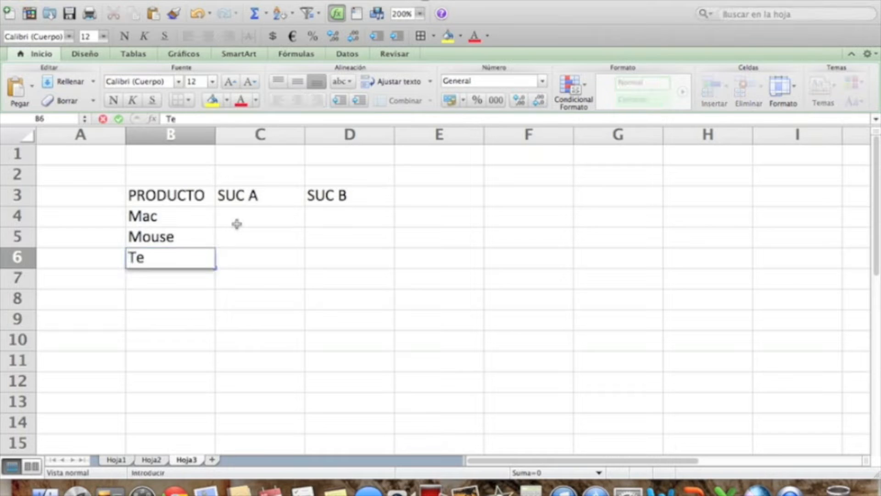
{"action": "key", "text": "Return"}
Fill the Mac row with 23 for SUC A and 40 for SUC B.
{"action": "key", "text": "Right"}
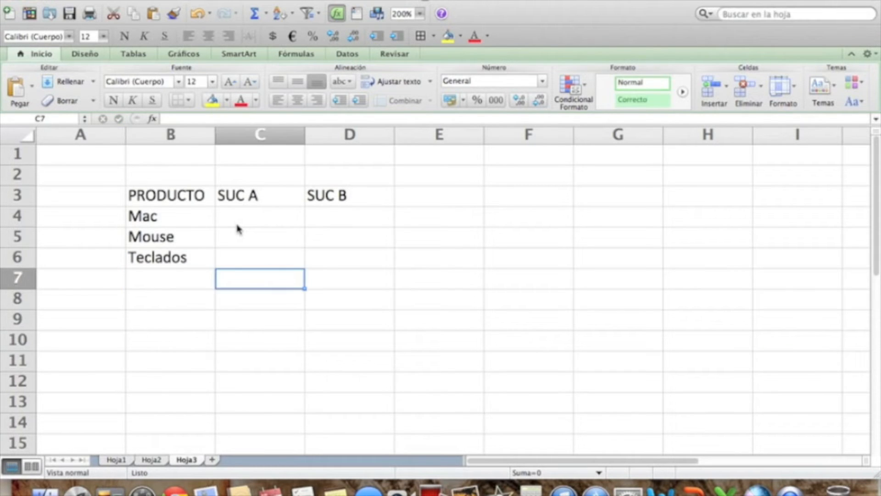
{"action": "left_click", "coordinate": [237, 224]}
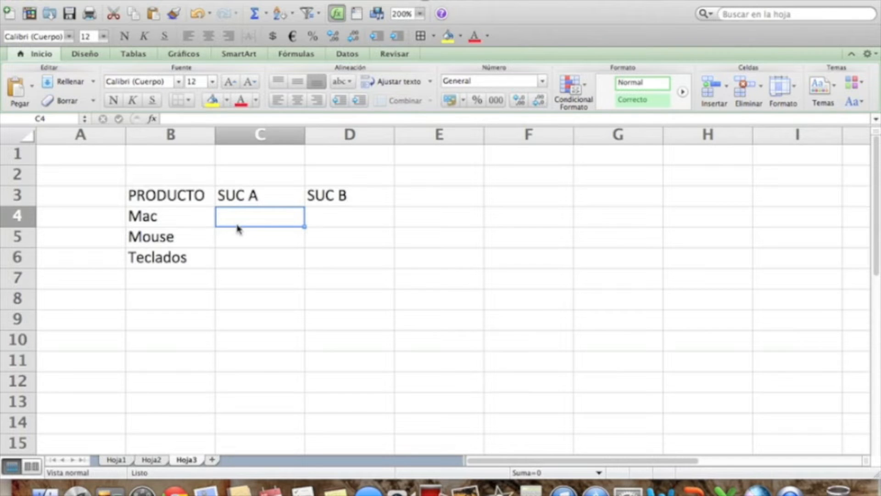
{"action": "type", "text": "23"}
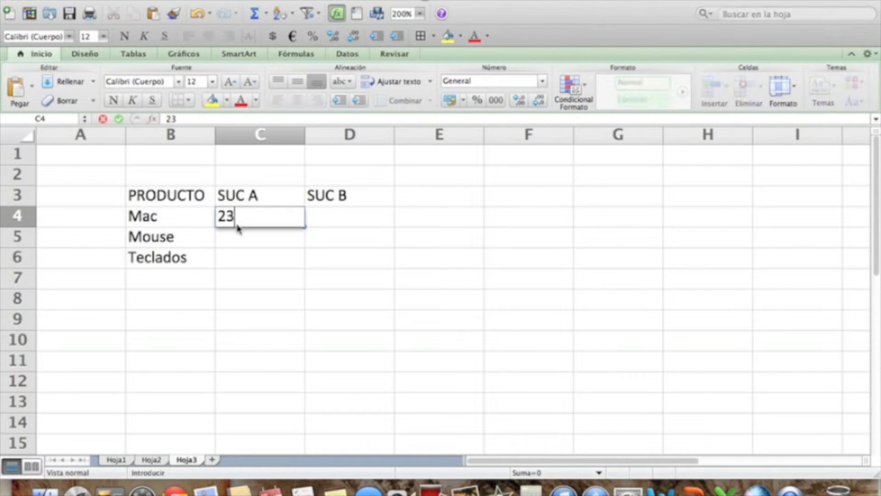
{"action": "key", "text": "Right"}
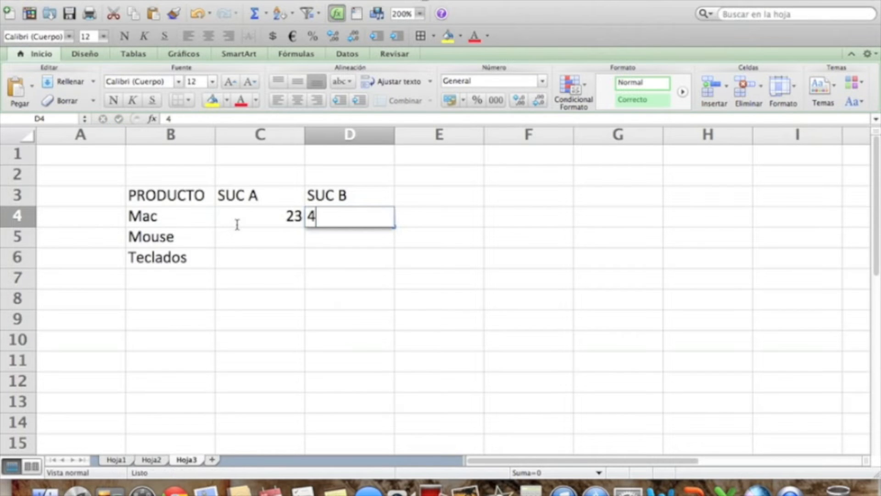
{"action": "type", "text": "40"}
{"action": "key", "text": "Return"}
Fill the Mouse row with 10 for SUC A and 20 for SUC B.
{"action": "left_click", "coordinate": [238, 230]}
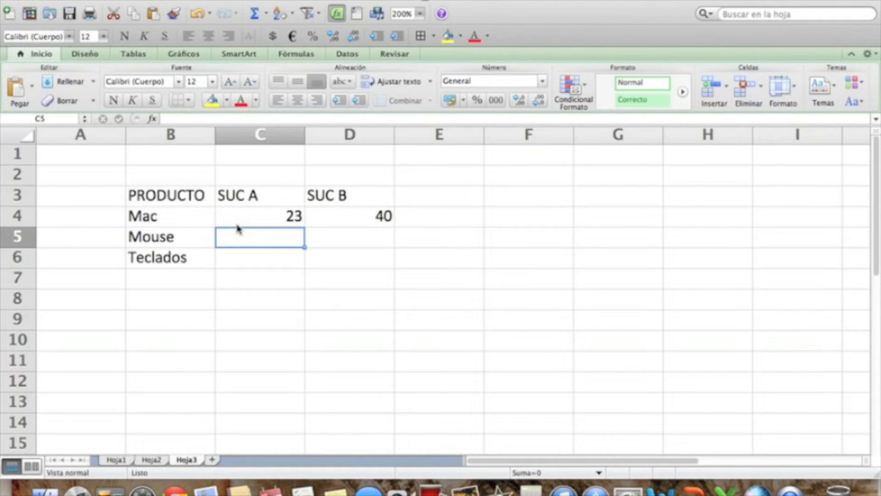
{"action": "type", "text": "10"}
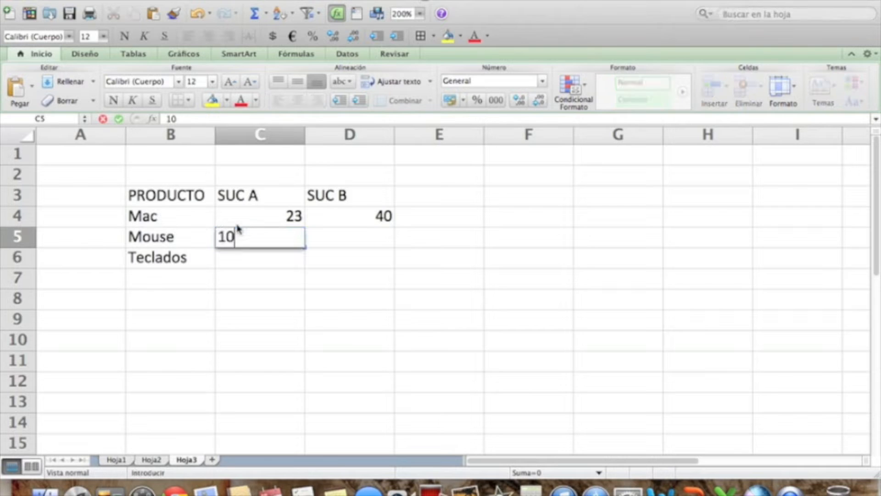
{"action": "key", "text": "Right"}
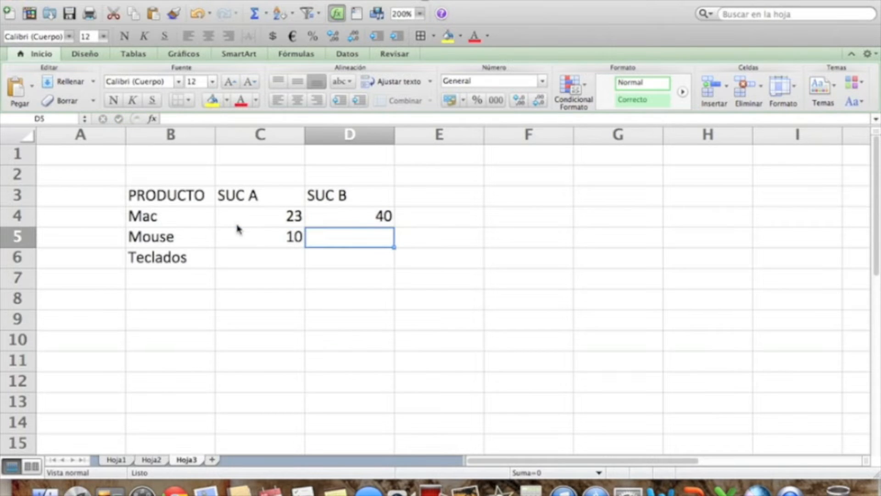
{"action": "type", "text": "20"}
{"action": "key", "text": "Return"}
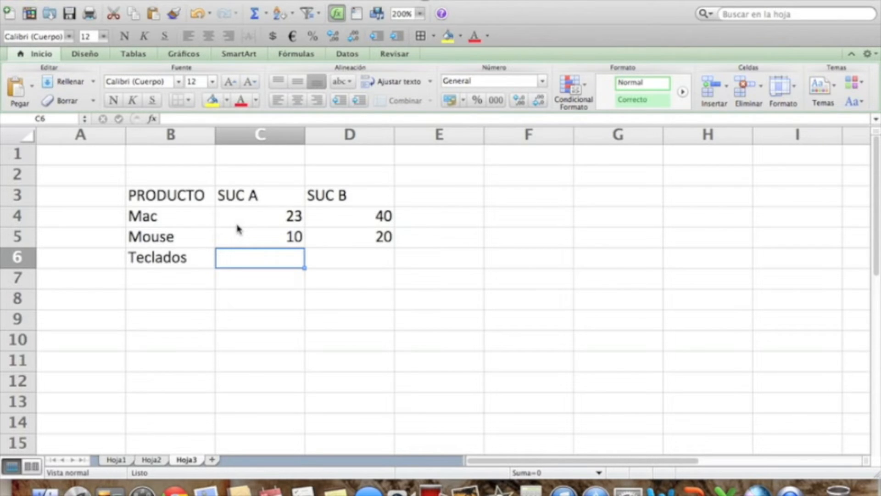
Fill the Teclados row with 12 for SUC A and 30 for SUC B.
{"action": "type", "text": "12"}
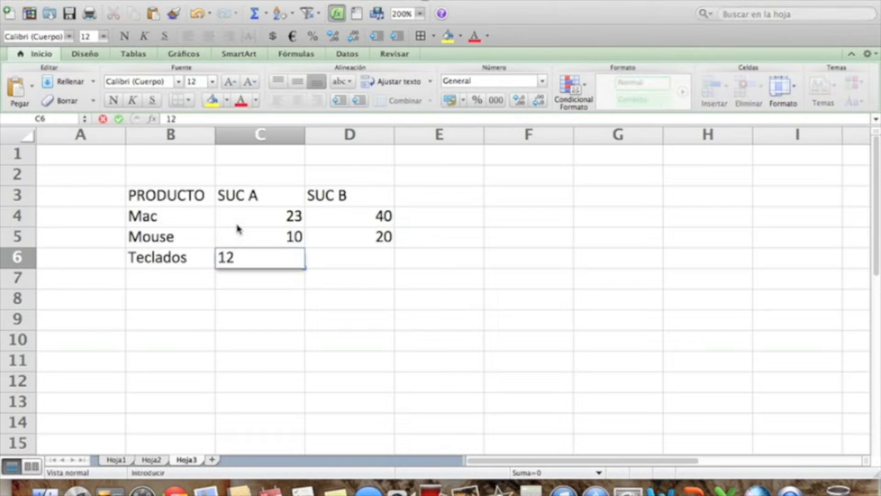
{"action": "key", "text": "Tab"}
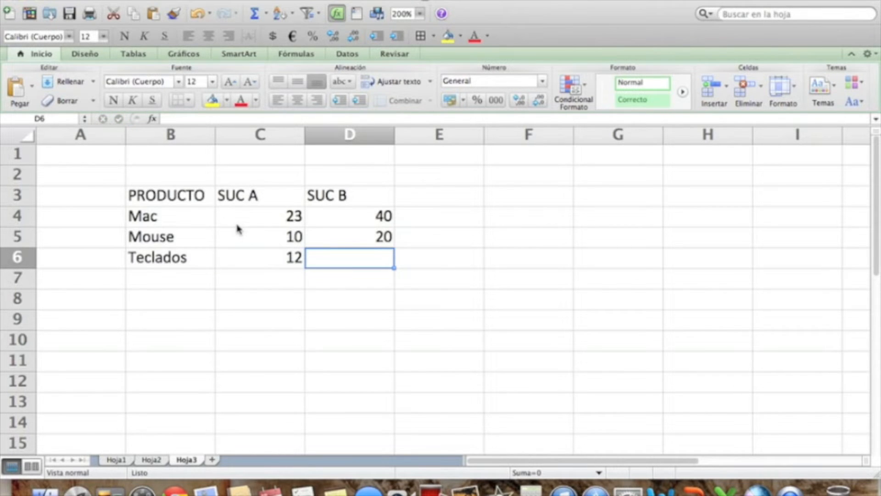
{"action": "type", "text": "30"}
{"action": "key", "text": "Return"}
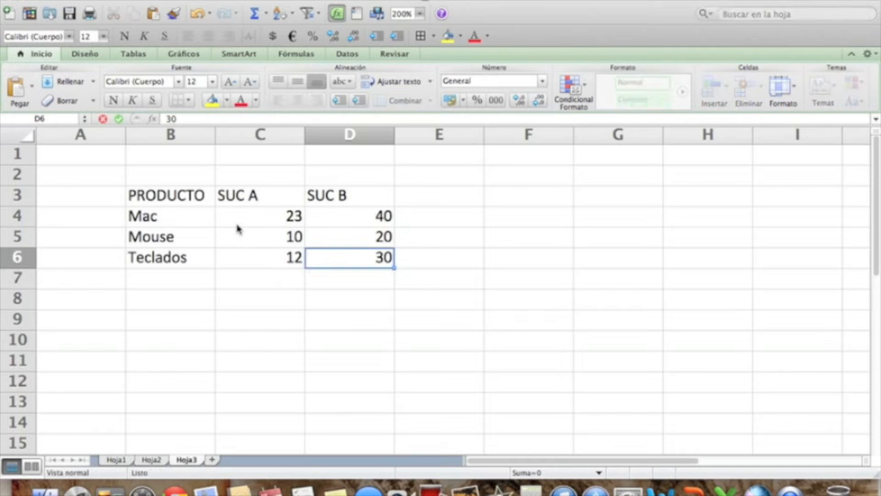
Add the column header Nº in cell A3, beside the PRODUCTO header.
{"action": "key", "text": "Left"}
{"action": "key", "text": "Left"}
{"action": "key", "text": "Left"}
{"action": "key", "text": "Up"}
{"action": "key", "text": "Up"}
{"action": "key", "text": "Up"}
{"action": "key", "text": "Up"}
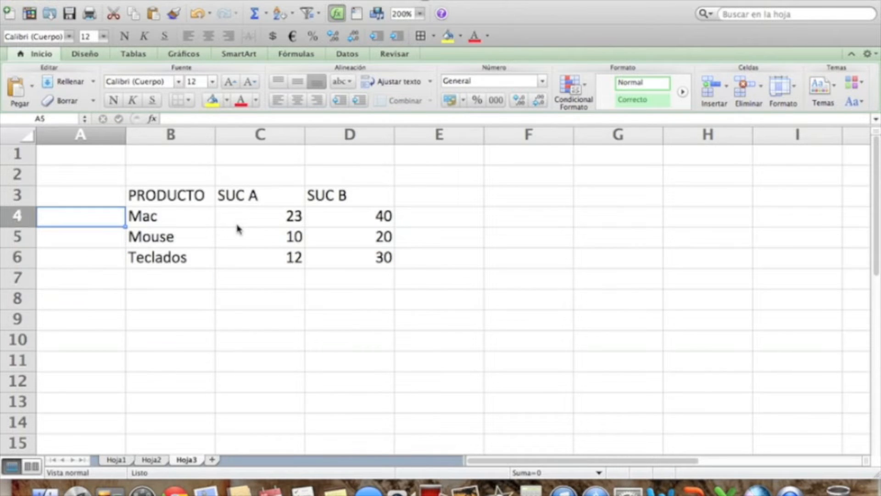
{"action": "type", "text": "nº"}
{"action": "key", "text": "BackSpace"}
{"action": "key", "text": "BackSpace"}
{"action": "type", "text": "Nº"}
{"action": "key", "text": "Return"}
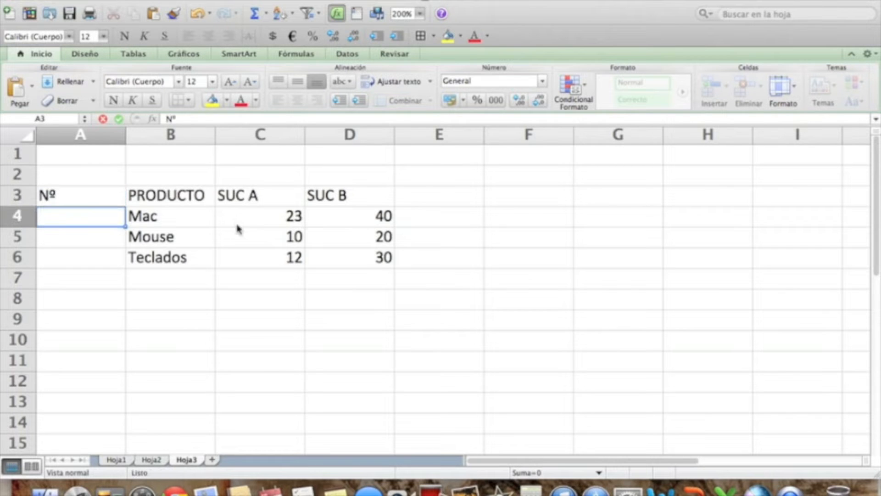
Number the three product rows 1, 2 and 3 in cells A4 to A6.
{"action": "type", "text": "1"}
{"action": "key", "text": "Return"}
{"action": "type", "text": "2"}
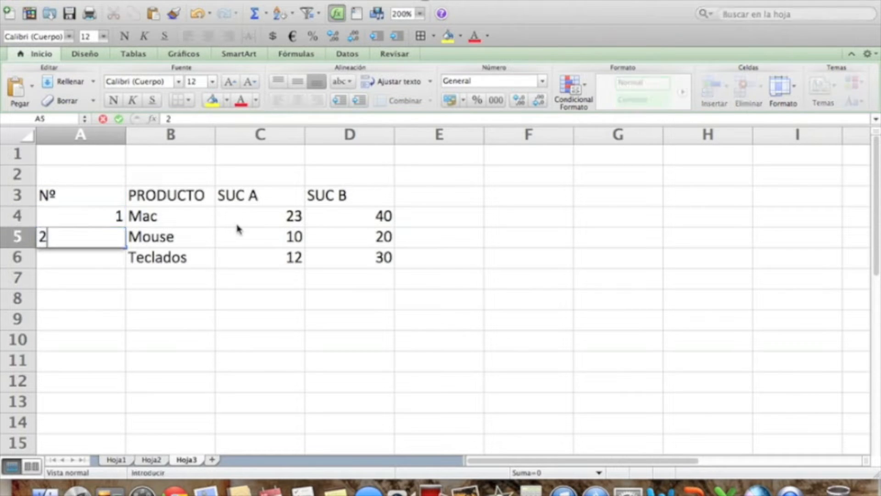
{"action": "key", "text": "Return"}
{"action": "type", "text": "3"}
{"action": "key", "text": "Return"}
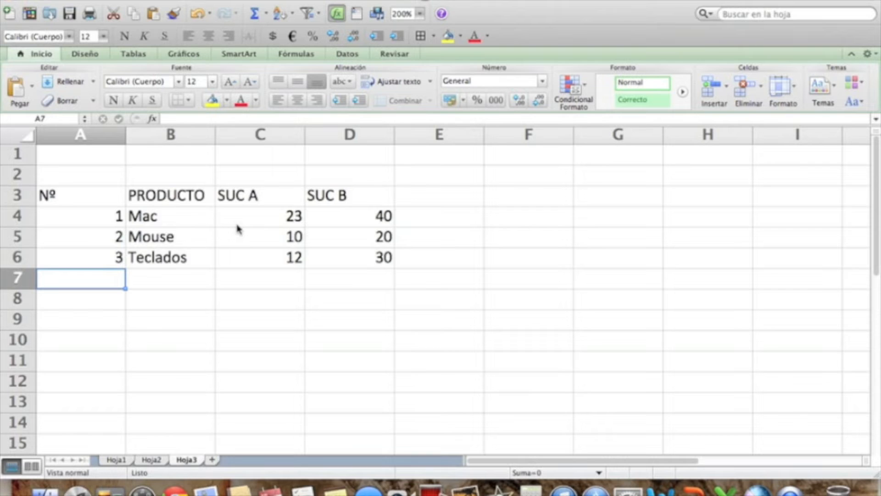
Autofit the widths of columns A to D to their contents.
{"action": "double_click", "coordinate": [125, 134]}
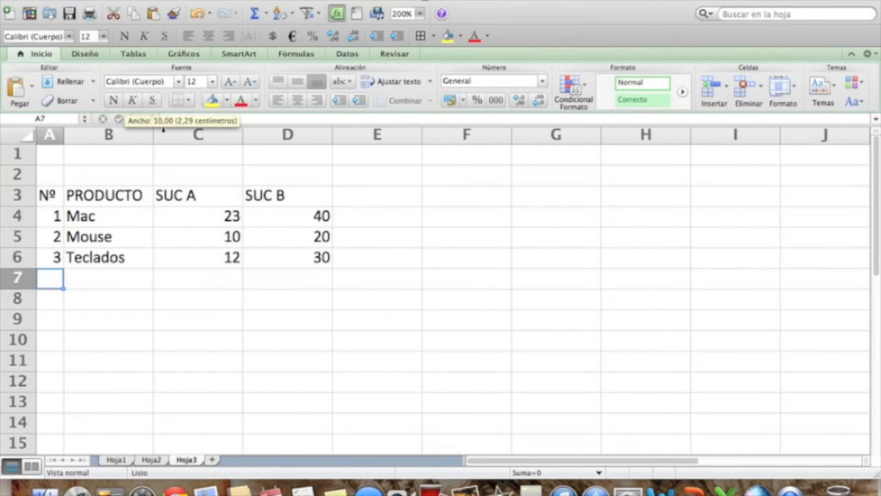
{"action": "double_click", "coordinate": [153, 134]}
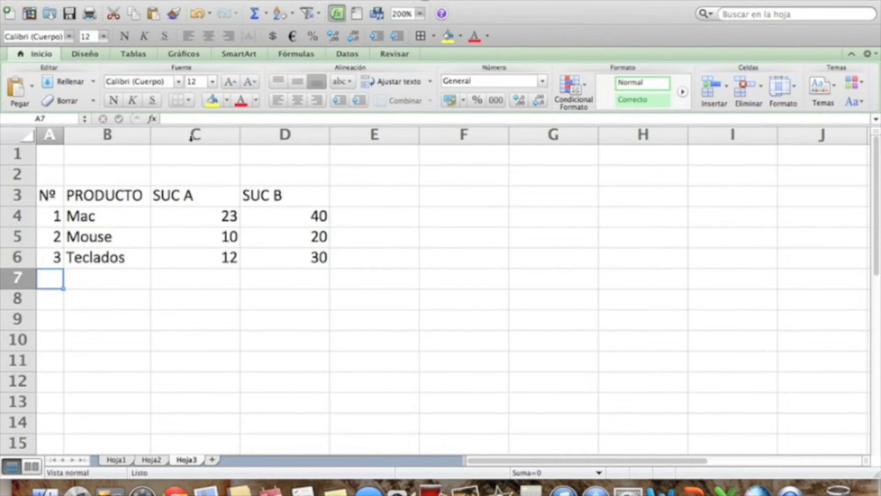
{"action": "double_click", "coordinate": [239, 134]}
{"action": "double_click", "coordinate": [291, 134]}
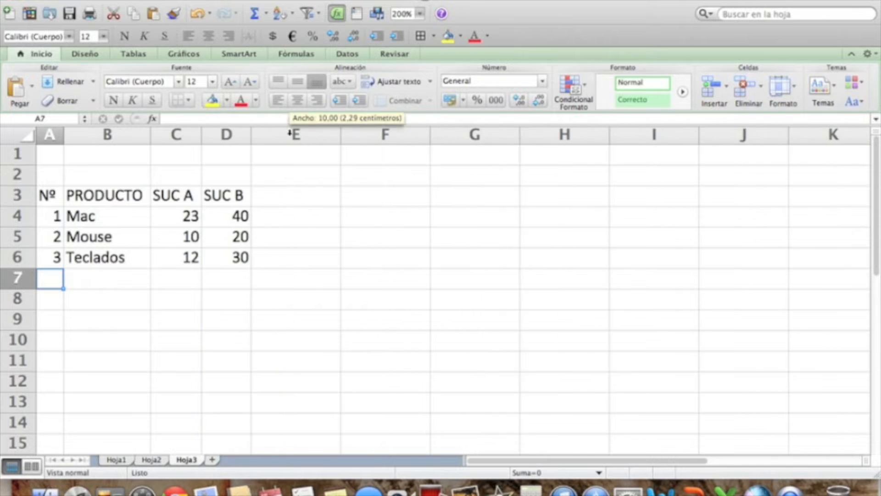
{"action": "left_click", "coordinate": [333, 287]}
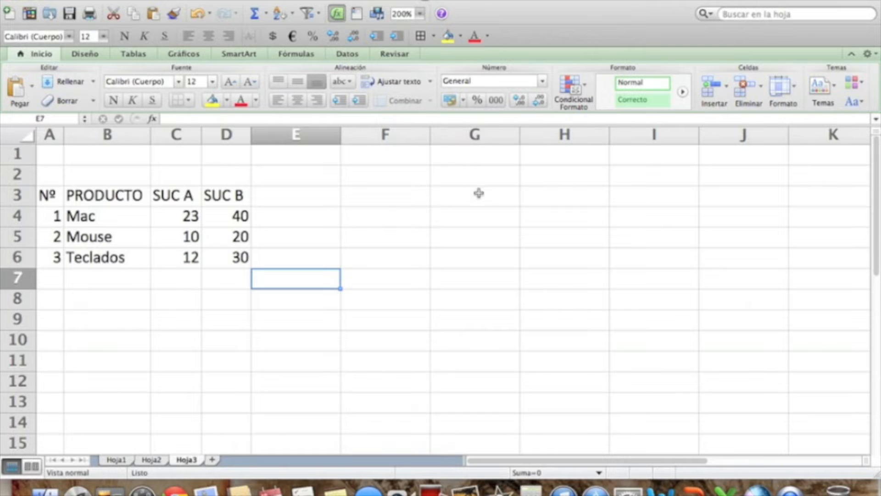
List the labels SUMA, PROMEDIO, MAX, MIN and CONTAR in cells G3 to G7.
{"action": "left_click", "coordinate": [457, 196]}
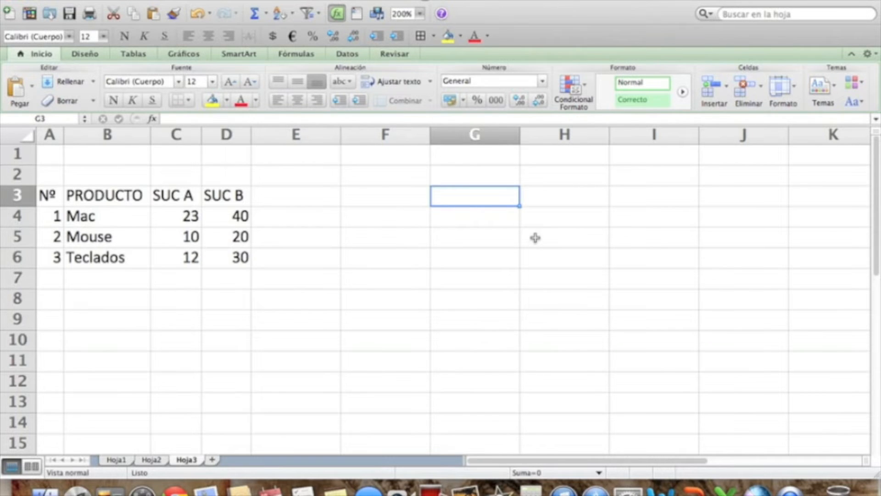
{"action": "type", "text": "SUMA"}
{"action": "key", "text": "Return"}
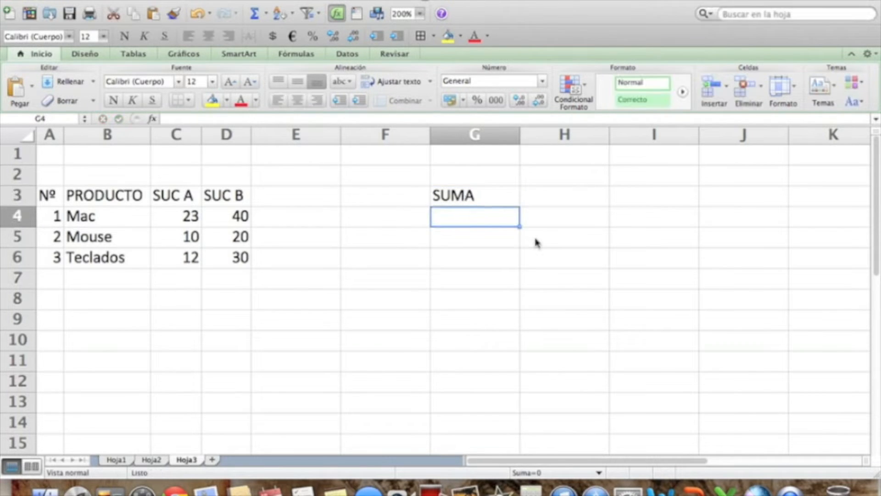
{"action": "type", "text": "PROMEDIO"}
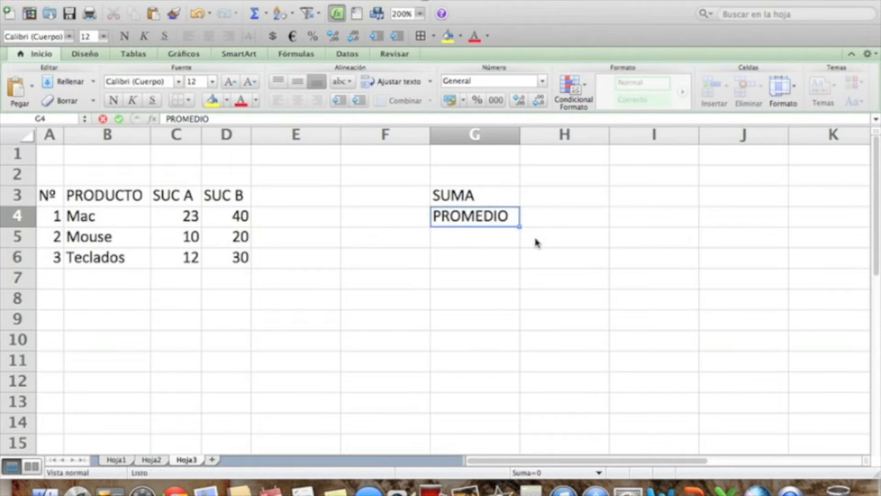
{"action": "key", "text": "Return"}
{"action": "type", "text": "MAX"}
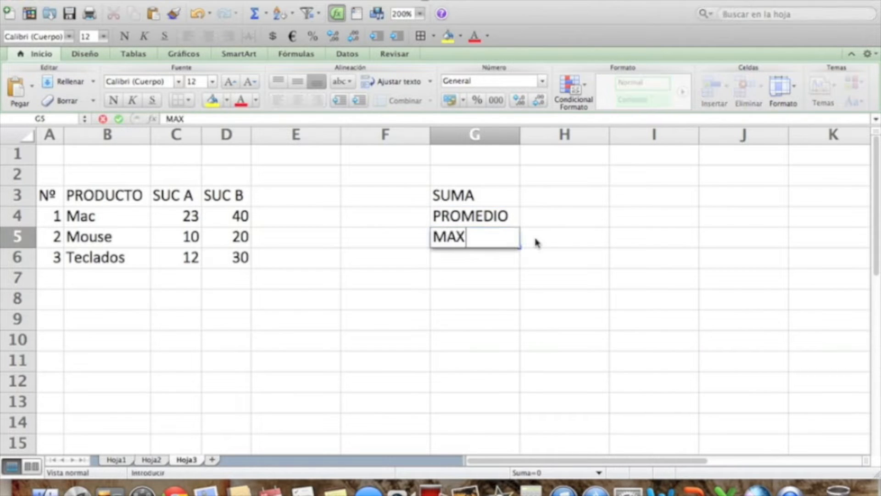
{"action": "key", "text": "Return"}
{"action": "type", "text": "MIN"}
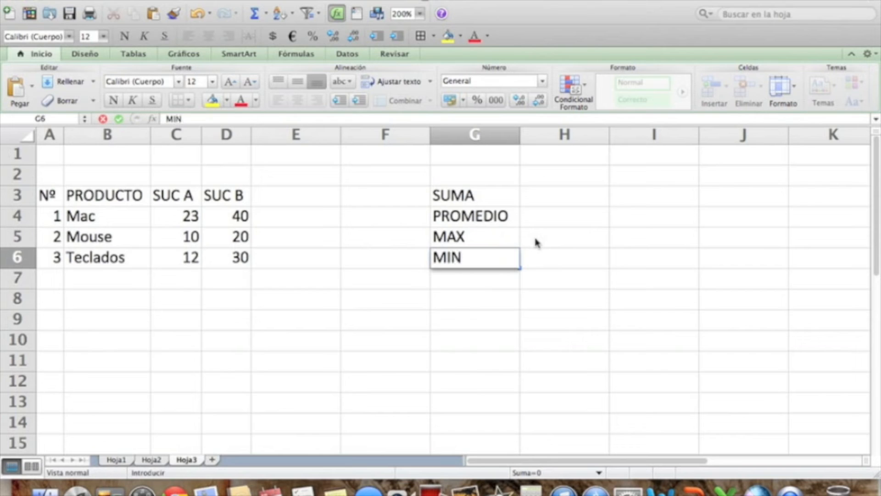
{"action": "key", "text": "Return"}
{"action": "type", "text": "ONTAR"}
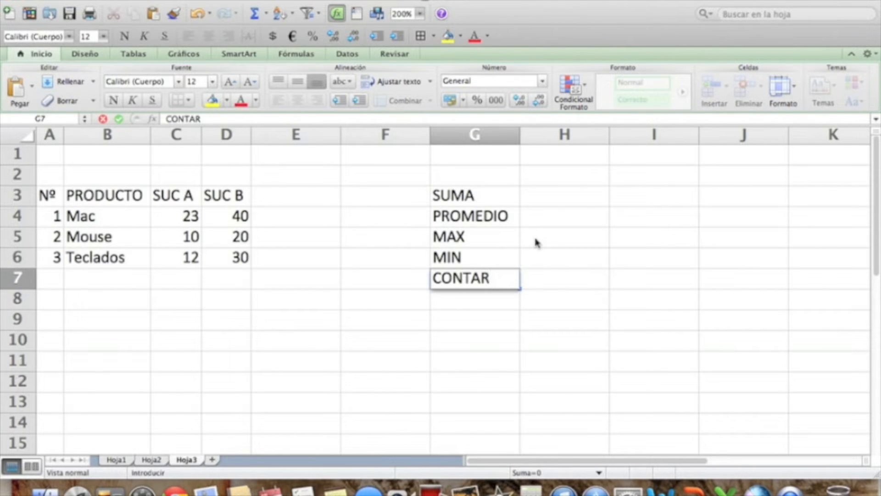
{"action": "key", "text": "Return"}
{"action": "key", "text": "Right"}
{"action": "key", "text": "Right"}
{"action": "key", "text": "Left"}
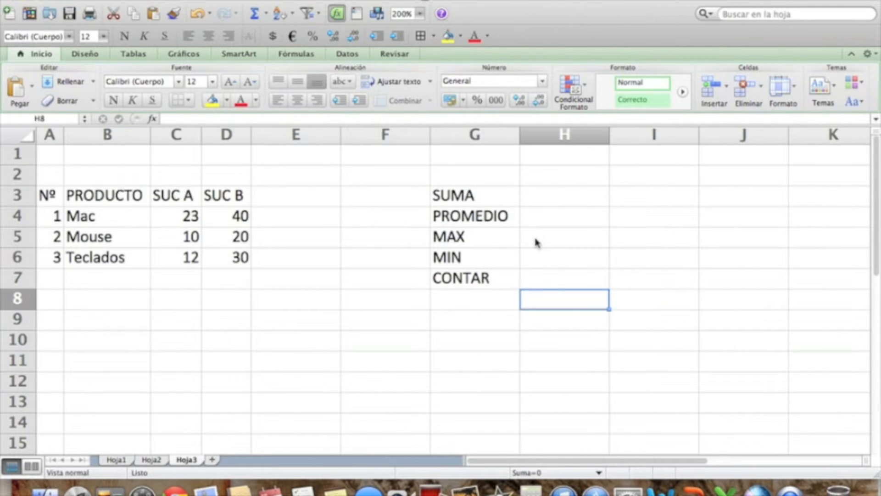
{"action": "key", "text": "Up"}
{"action": "key", "text": "Up"}
{"action": "key", "text": "Up"}
{"action": "key", "text": "Up"}
{"action": "key", "text": "Up"}
{"action": "key", "text": "Up"}
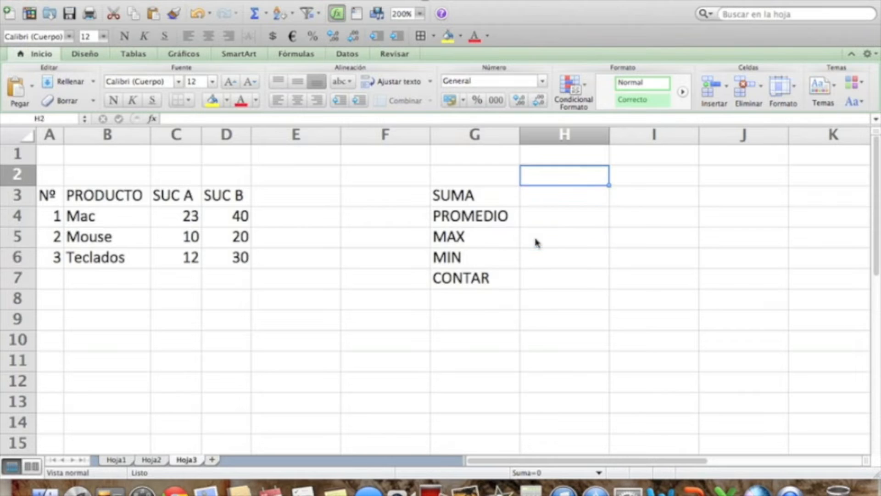
{"action": "key", "text": "Down"}
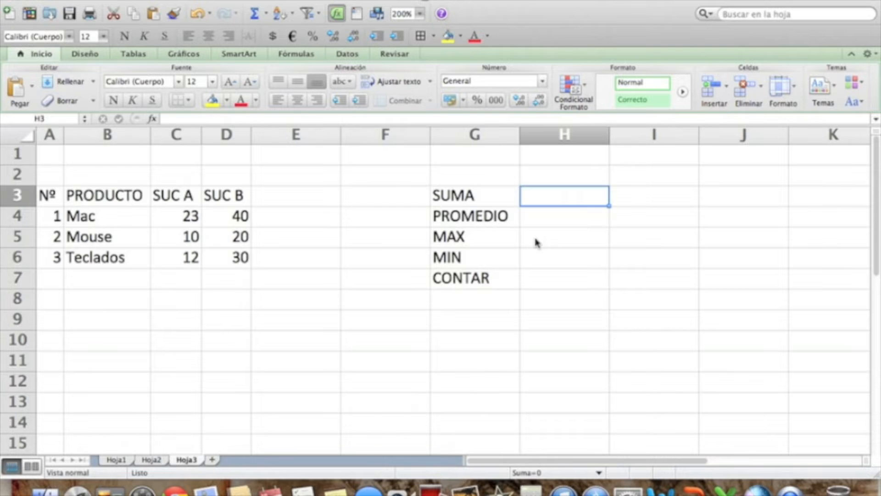
Extend the label in G3 to SUMA DE MAC and widen column G to fit it.
{"action": "left_click", "coordinate": [478, 190]}
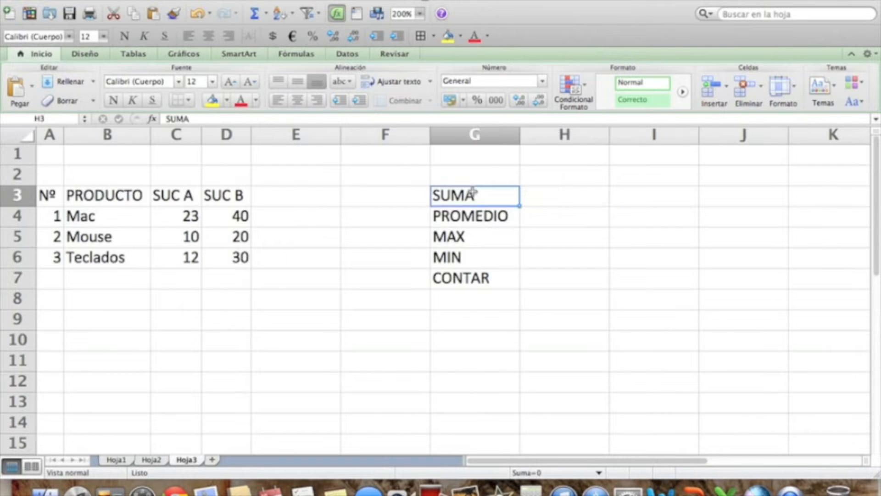
{"action": "left_click", "coordinate": [235, 119]}
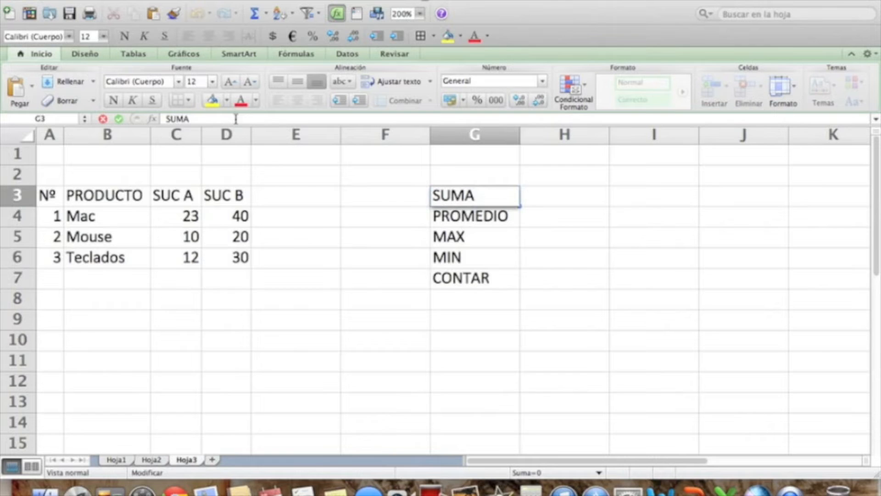
{"action": "type", "text": "DE MAC"}
{"action": "key", "text": "Return"}
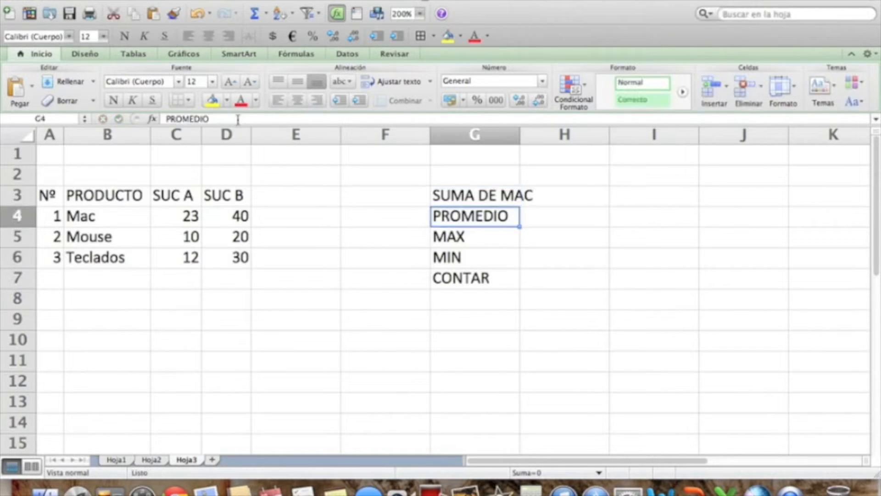
{"action": "left_click_drag", "start_coordinate": [517, 134], "coordinate": [540, 134]}
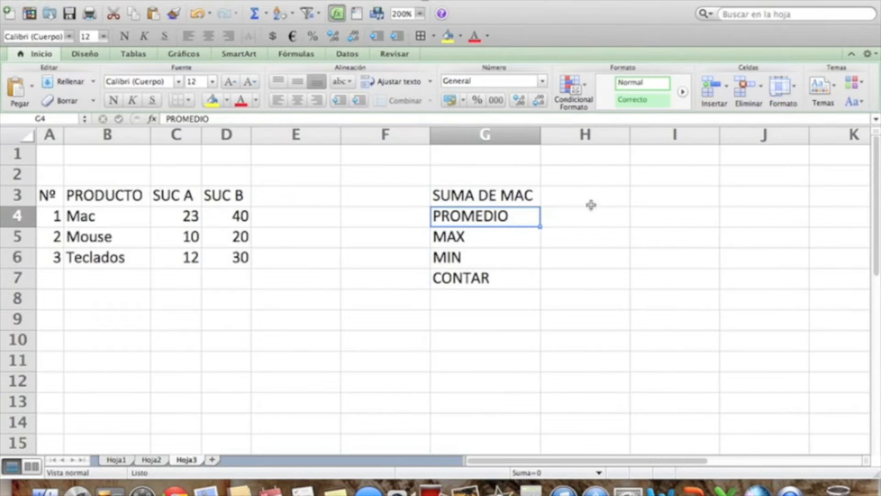
Enter the formula =SUMA(C4:D4) in cell H3 to total the Mac row across both branches.
{"action": "left_click", "coordinate": [584, 191]}
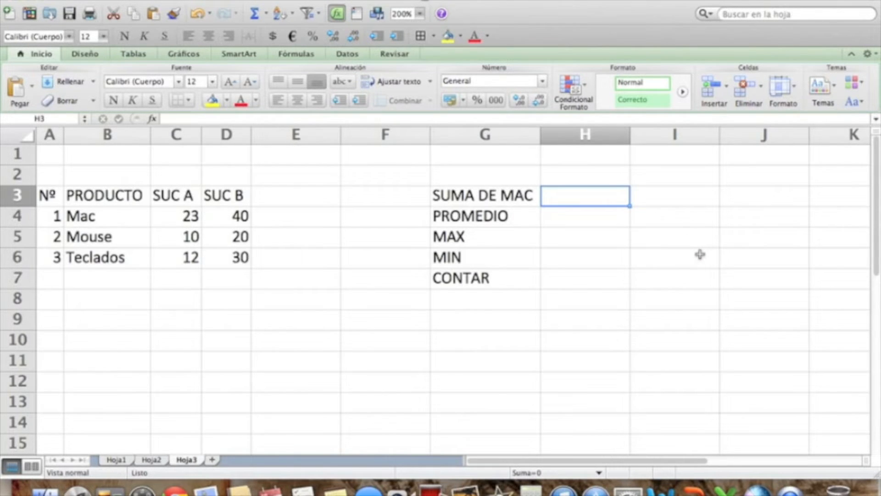
{"action": "type", "text": "="}
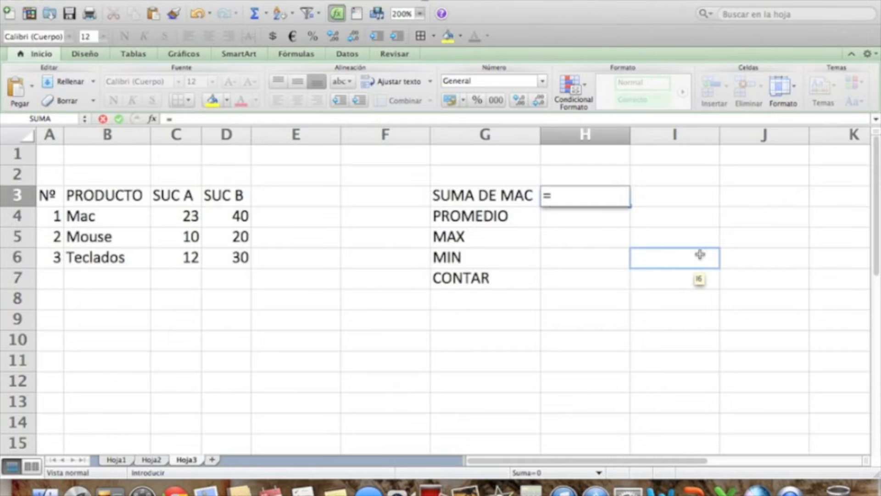
{"action": "type", "text": "SUMA"}
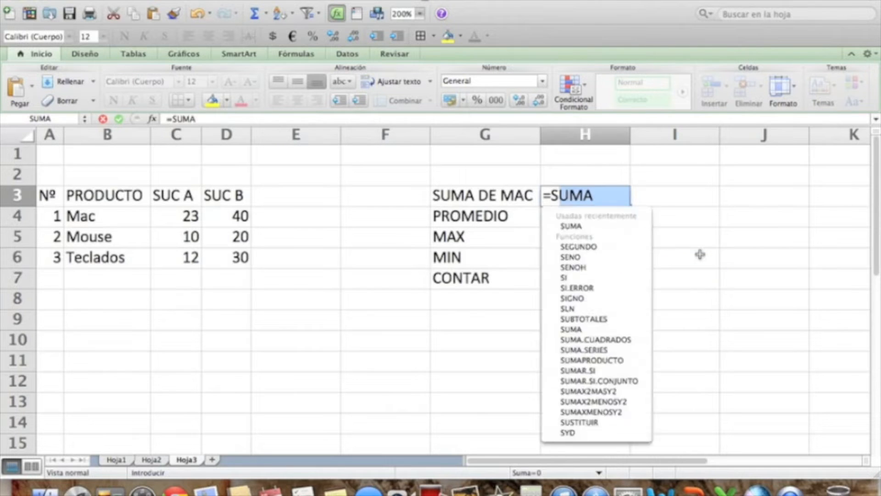
{"action": "type", "text": "("}
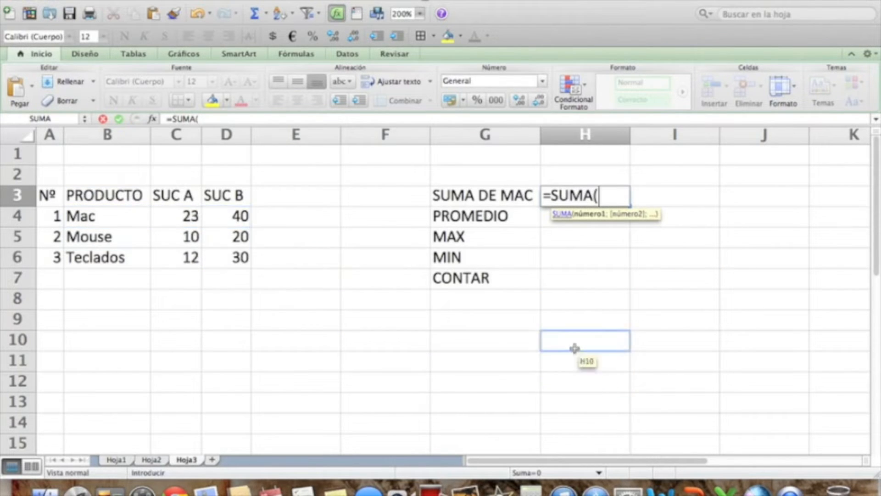
{"action": "type", "text": "C4"}
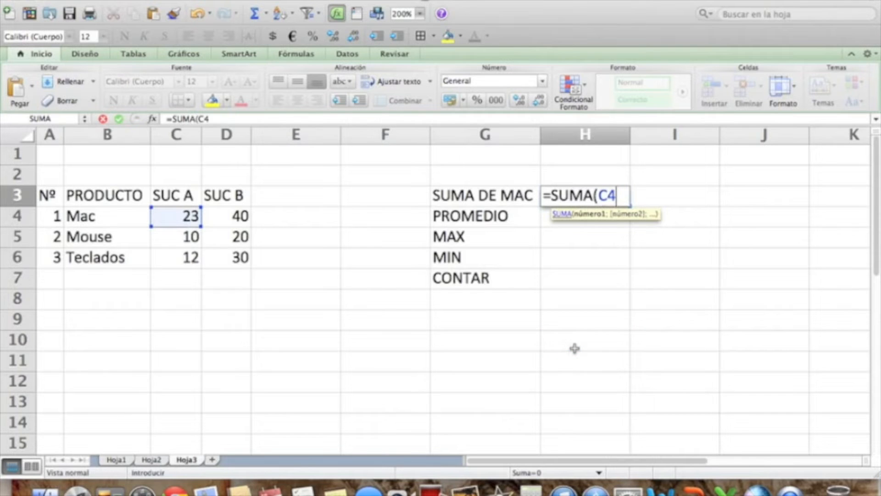
{"action": "type", "text": ":D4)"}
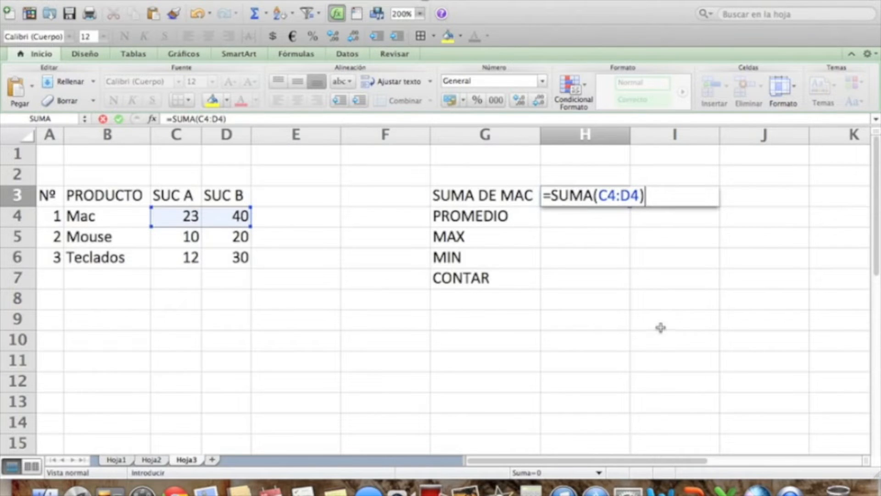
{"action": "key", "text": "Return"}
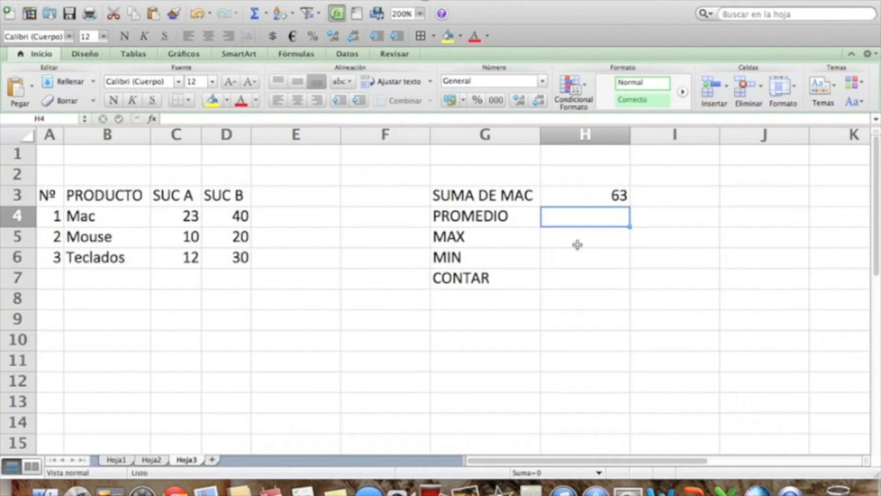
Enter the formula =PROMEDIO(C4:D4) in cell H4 to average the Mac values of both branches.
{"action": "type", "text": "="}
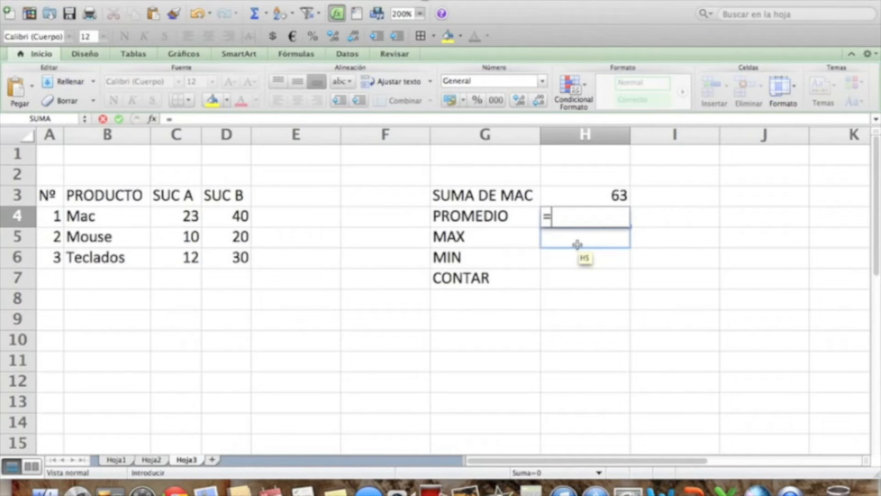
{"action": "type", "text": "PROMEDIO"}
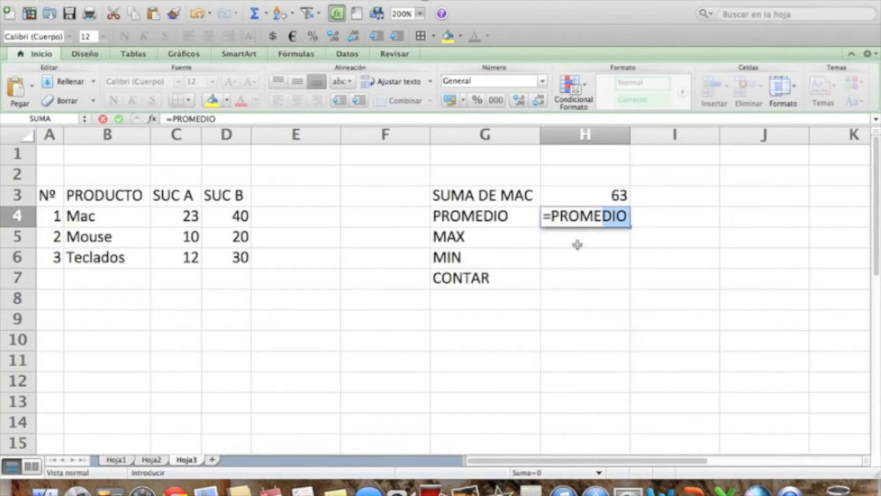
{"action": "type", "text": "("}
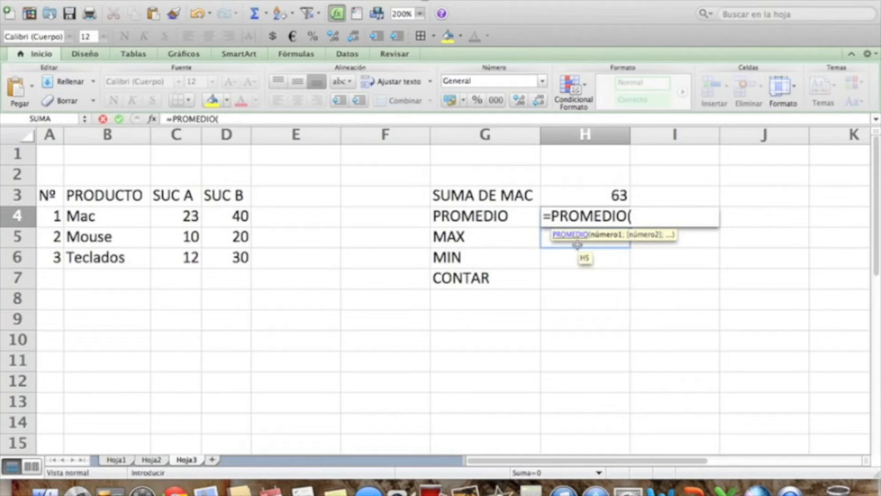
{"action": "type", "text": "C4:"}
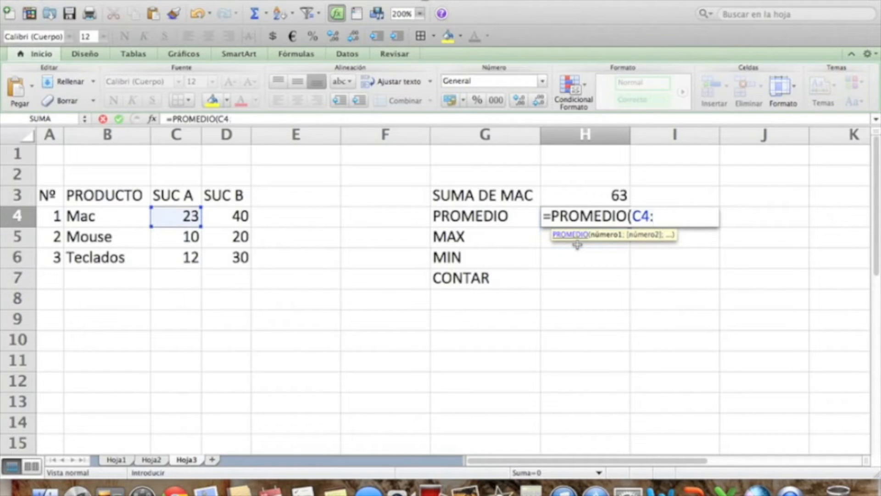
{"action": "type", "text": "D4)"}
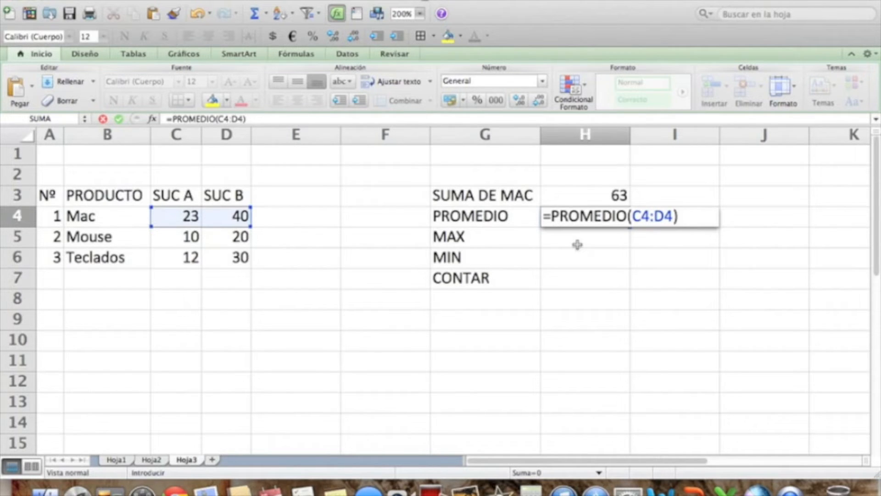
{"action": "key", "text": "Return"}
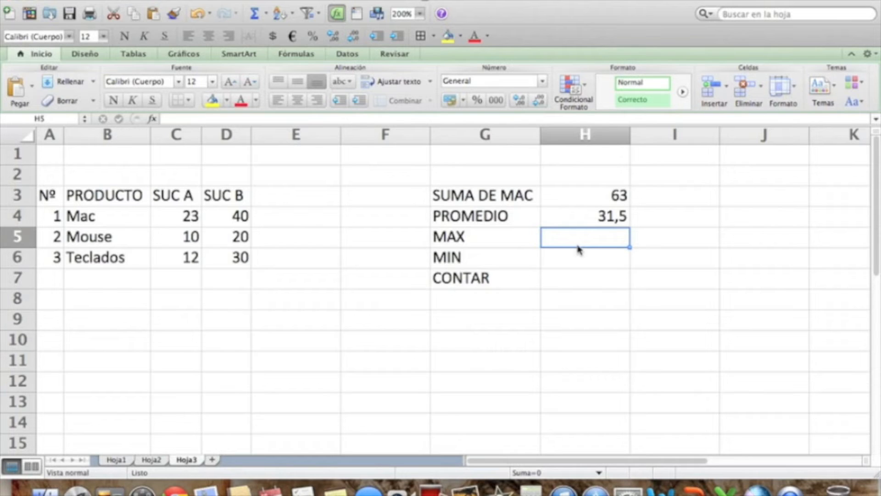
Enter the formula =MAX(C4:D4) in cell H5 to find the highest Mac value across the branches.
{"action": "type", "text": "="}
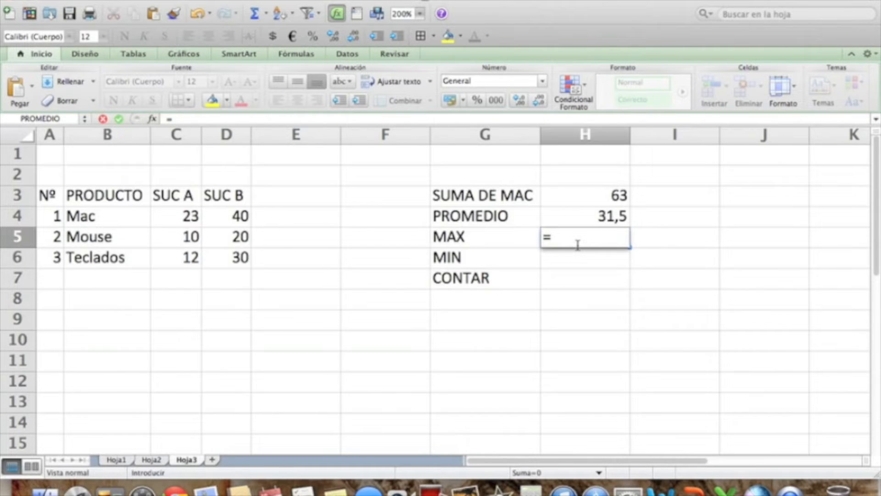
{"action": "type", "text": "MAX("}
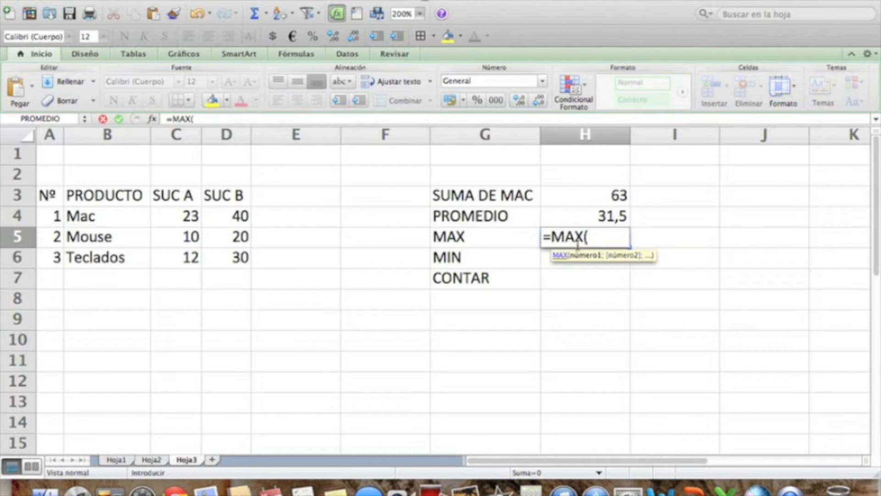
{"action": "type", "text": "C4"}
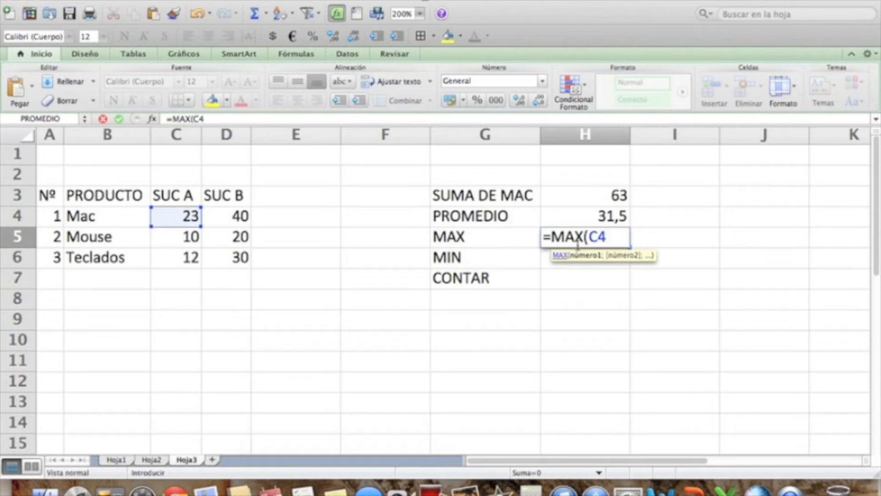
{"action": "type", "text": ":D4)"}
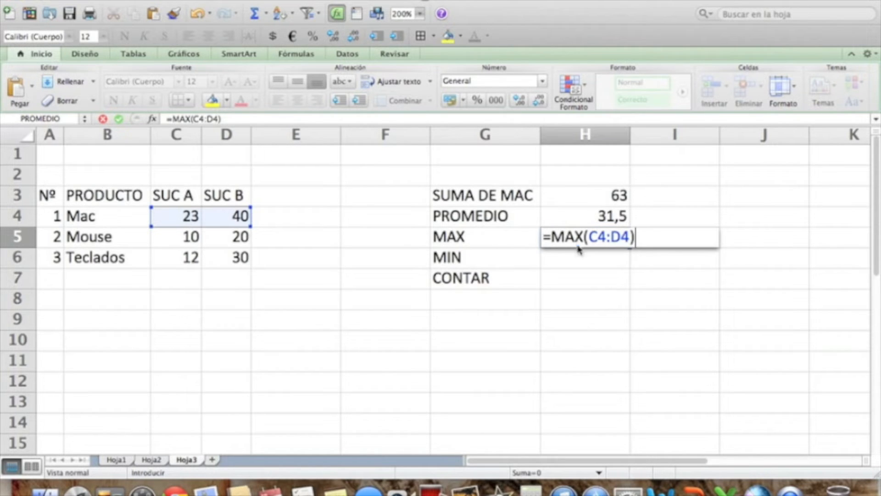
{"action": "key", "text": "Return"}
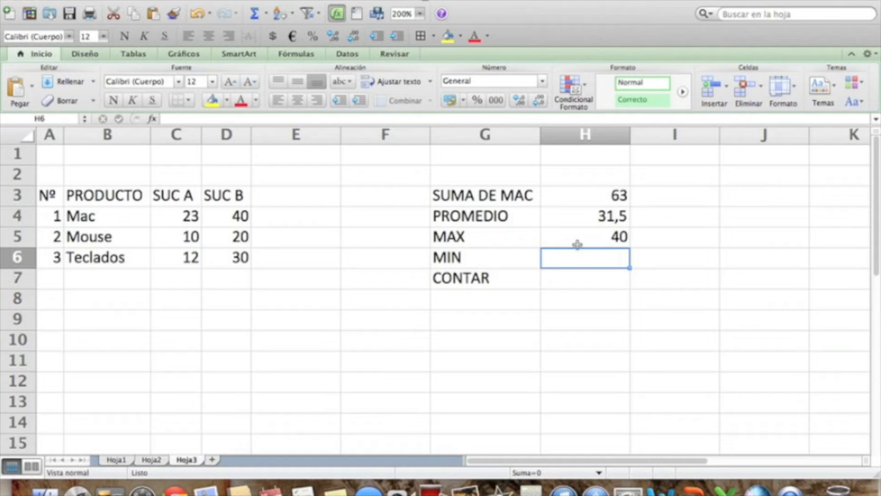
Enter the formula =MIN(C4:D4) in cell H6 to find the lowest Mac value across the branches.
{"action": "type", "text": "="}
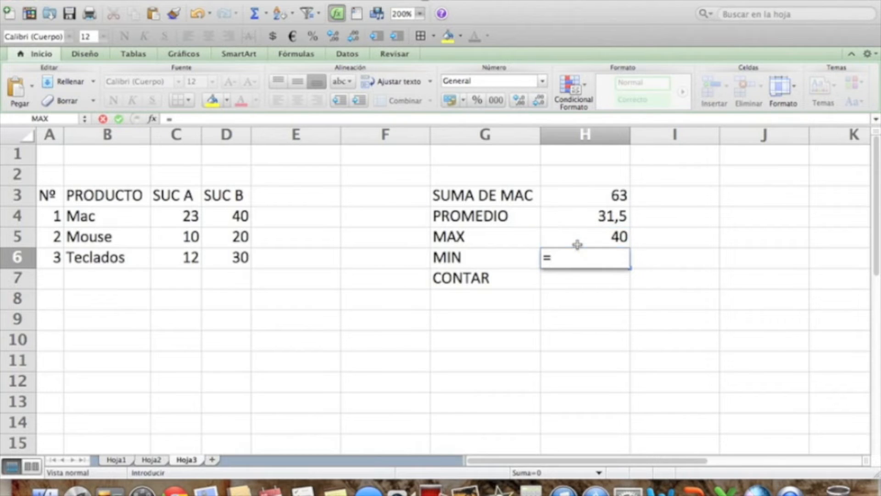
{"action": "type", "text": "MIN("}
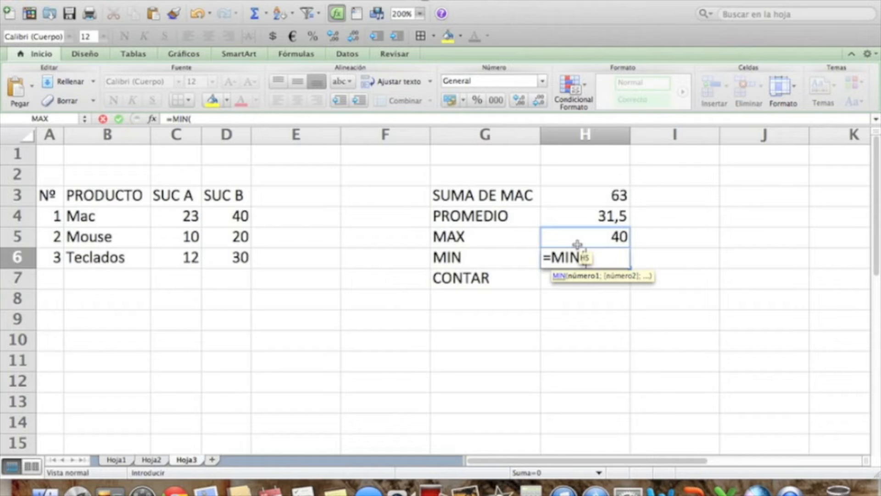
{"action": "type", "text": "C4"}
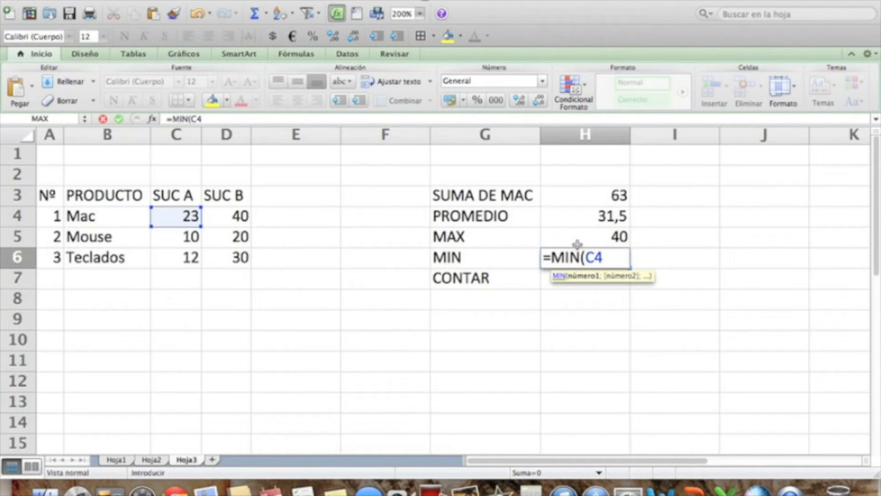
{"action": "type", "text": ":D4)"}
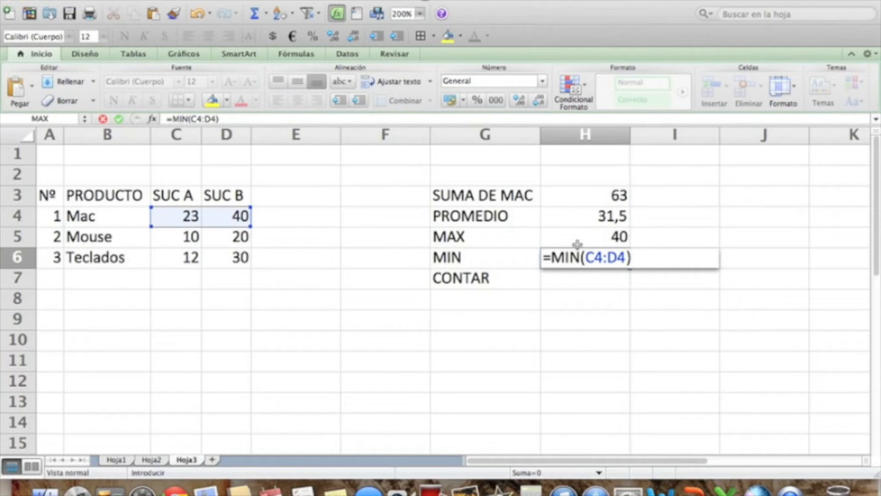
{"action": "key", "text": "Return"}
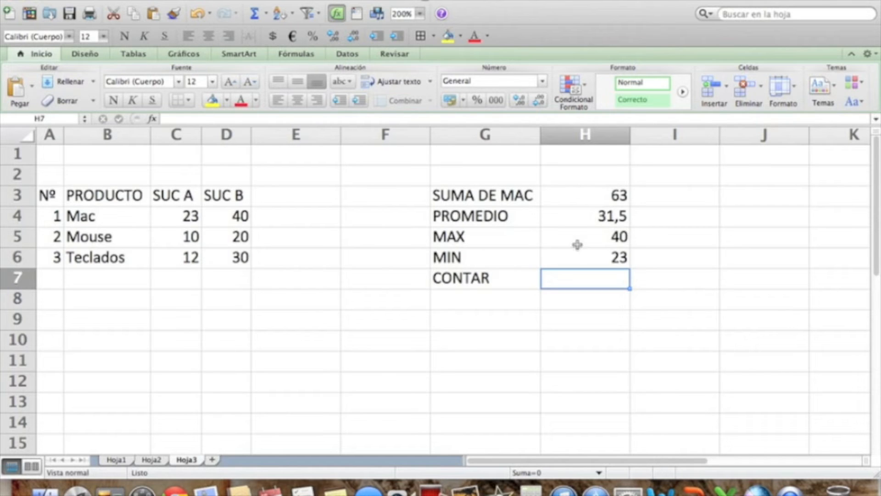
Try to count the product names with the formula =CONTAR(B4:B6) in cell H7.
{"action": "type", "text": "="}
{"action": "left_click", "coordinate": [578, 244]}
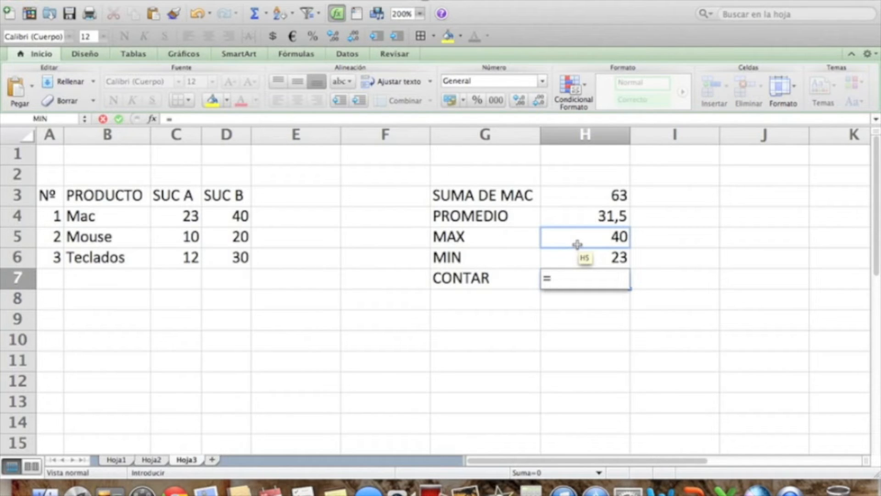
{"action": "type", "text": "CONTAR"}
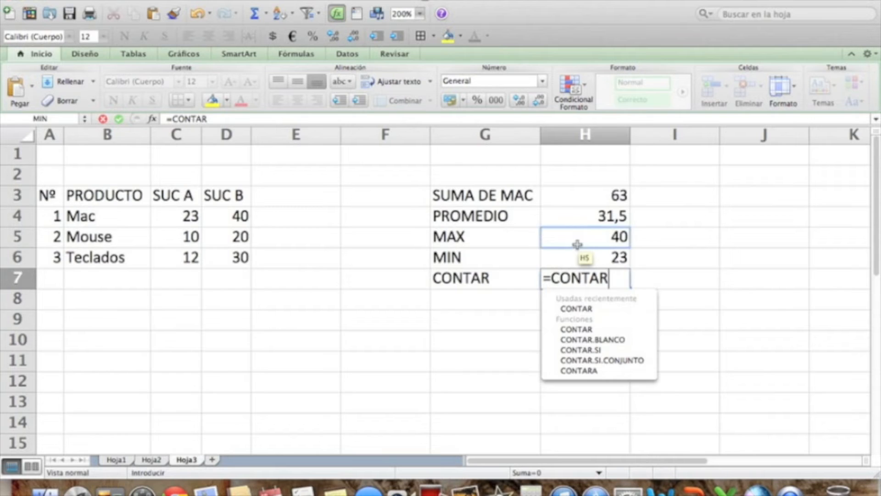
{"action": "type", "text": "("}
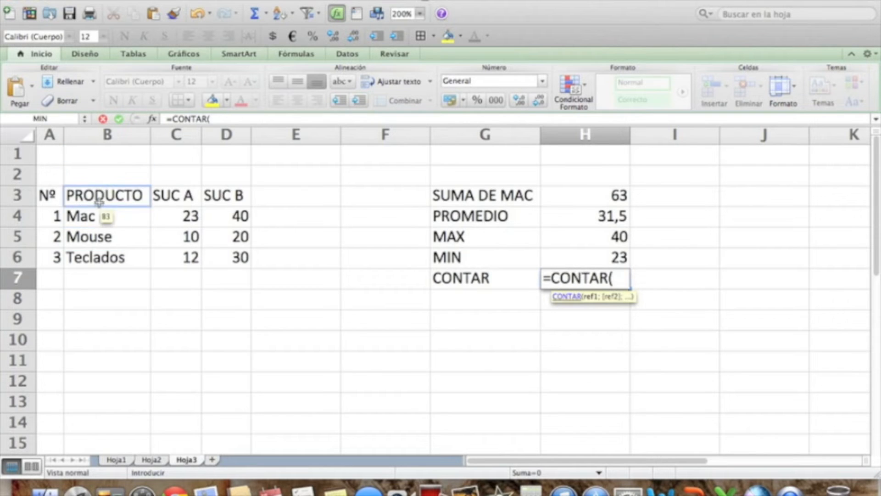
{"action": "left_click", "coordinate": [100, 217]}
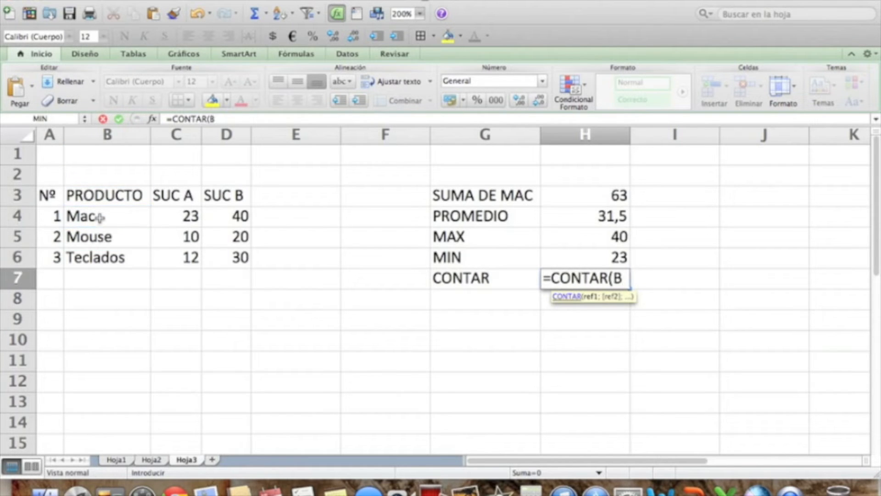
{"action": "type", "text": ":"}
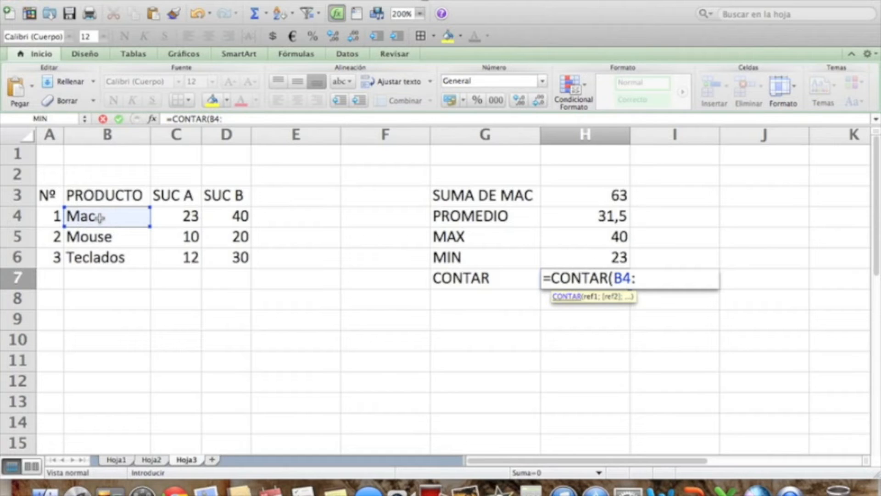
{"action": "type", "text": "B6)"}
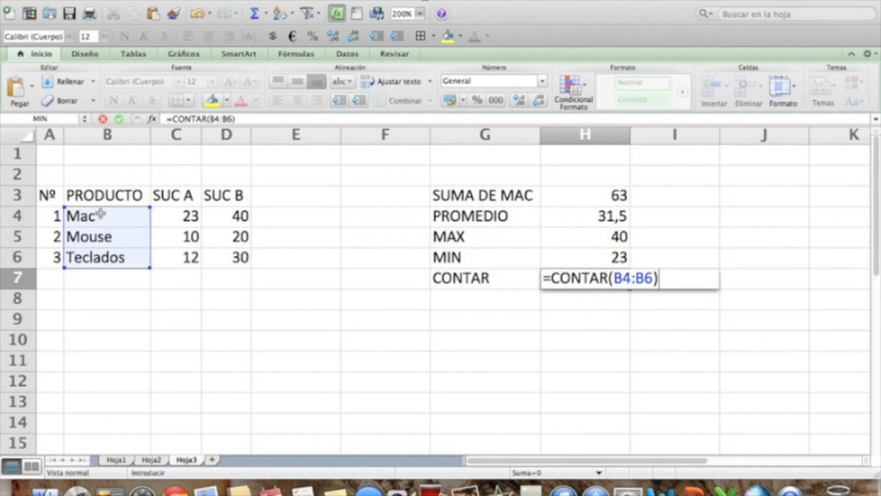
{"action": "key", "text": "Return"}
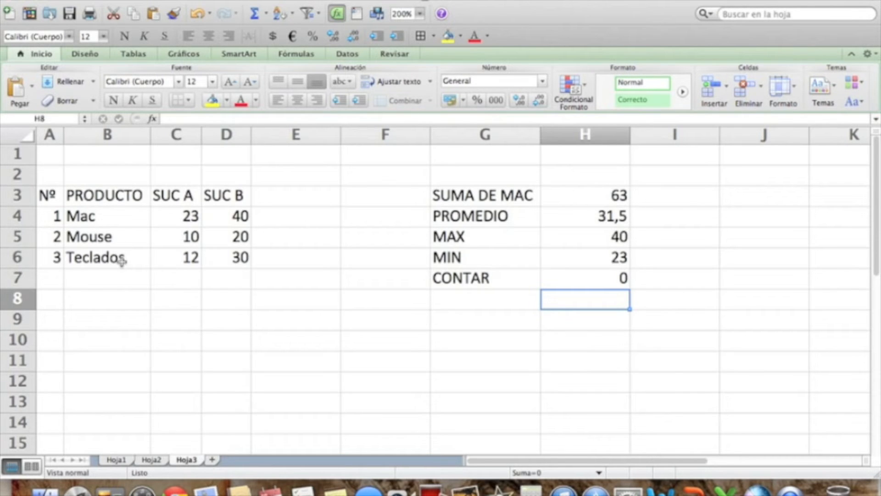
Replace the formula in cell H7 with =CONTAR(A4:A6) to count the numbers in the Nº column.
{"action": "left_click", "coordinate": [580, 281]}
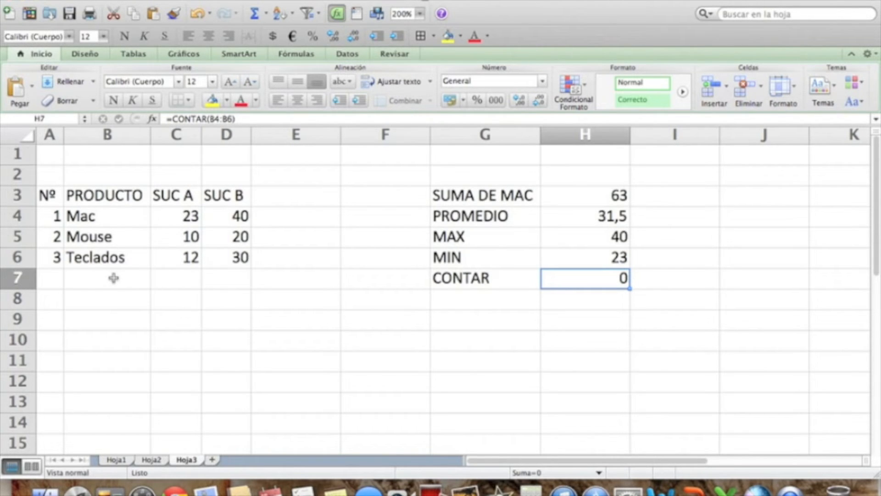
{"action": "key", "text": "BackSpace"}
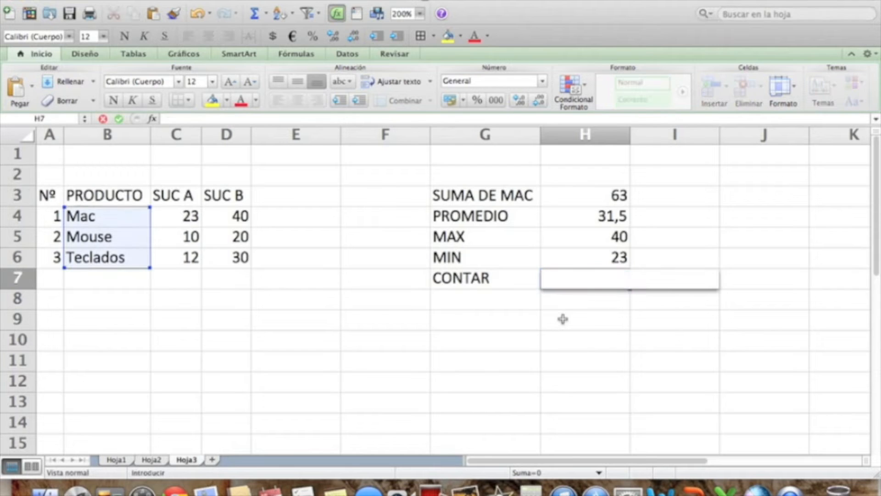
{"action": "type", "text": "=CONTAR("}
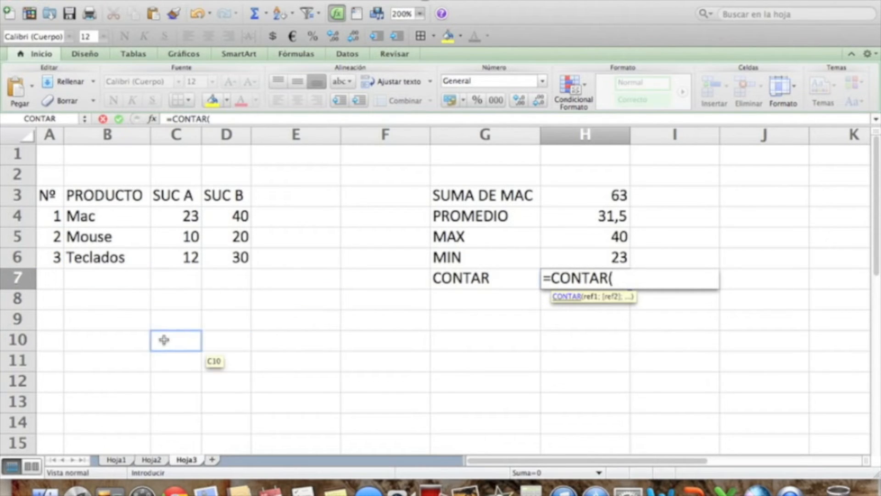
{"action": "type", "text": "A1"}
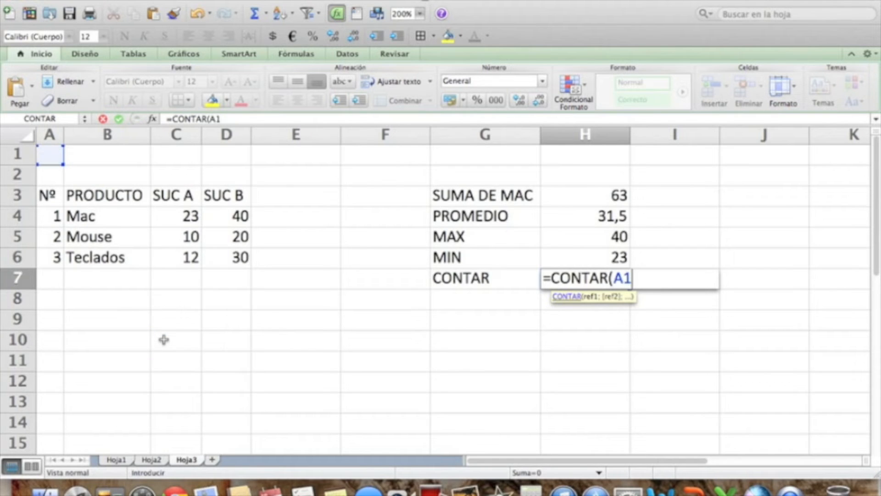
{"action": "key", "text": "BackSpace"}
{"action": "type", "text": "4"}
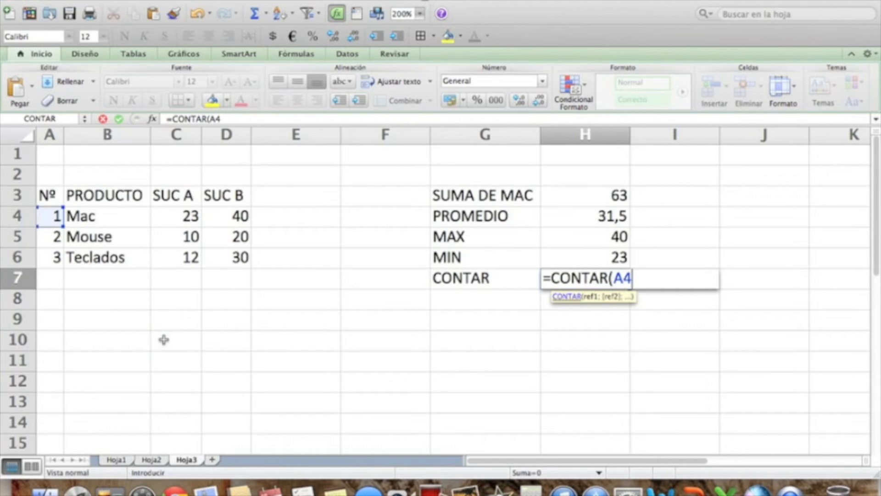
{"action": "type", "text": ":A6)"}
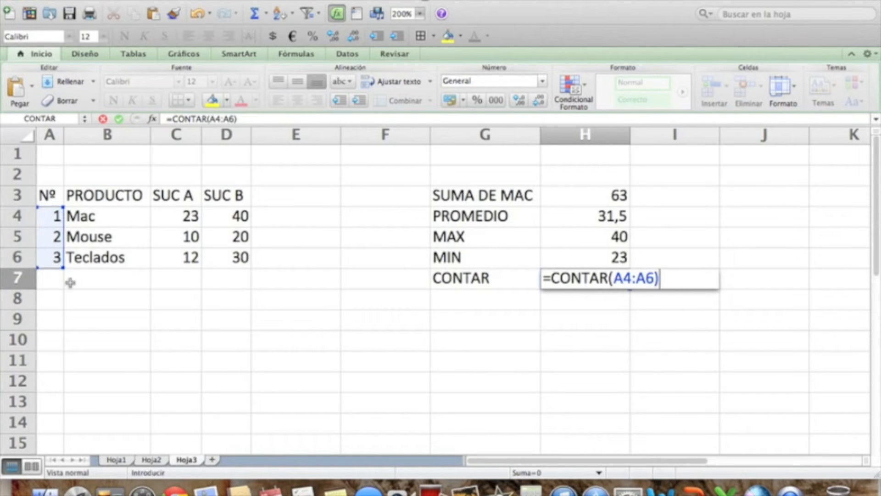
{"action": "key", "text": "Return"}
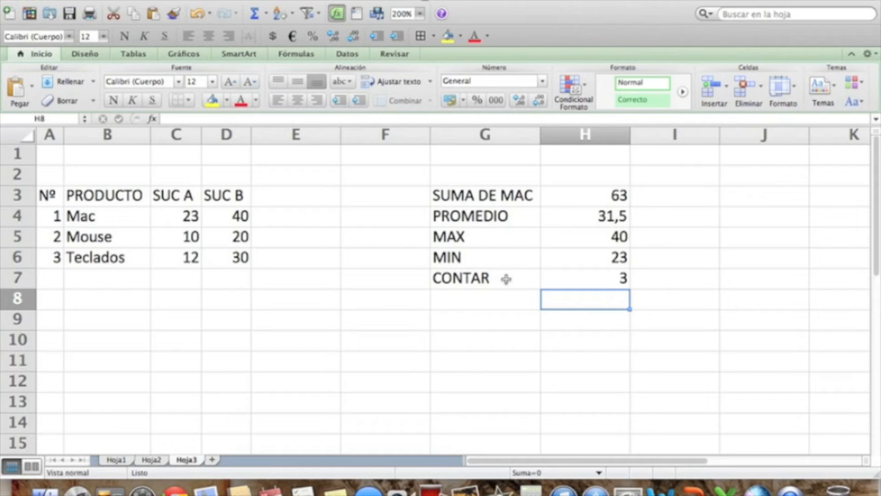
Add a new worksheet after Hoja3, set its zoom to 200%, and select cell B3.
{"action": "left_click", "coordinate": [262, 380]}
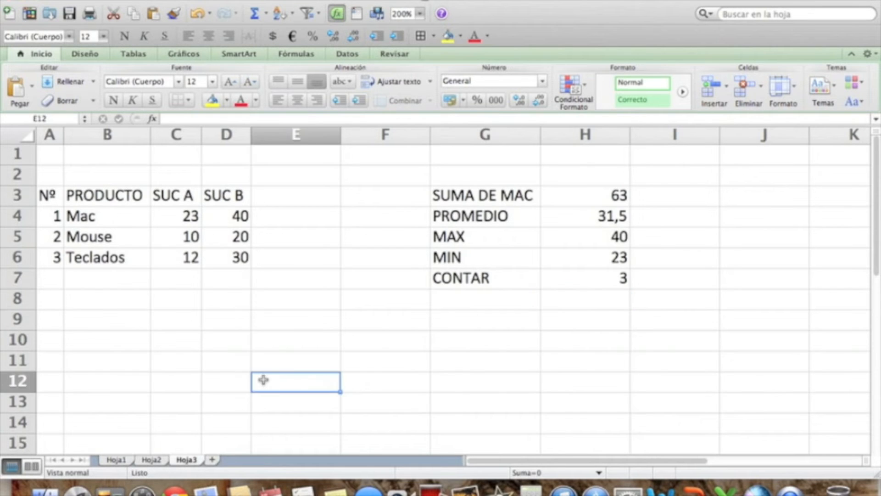
{"action": "left_click", "coordinate": [212, 460]}
{"action": "left_click", "coordinate": [136, 212]}
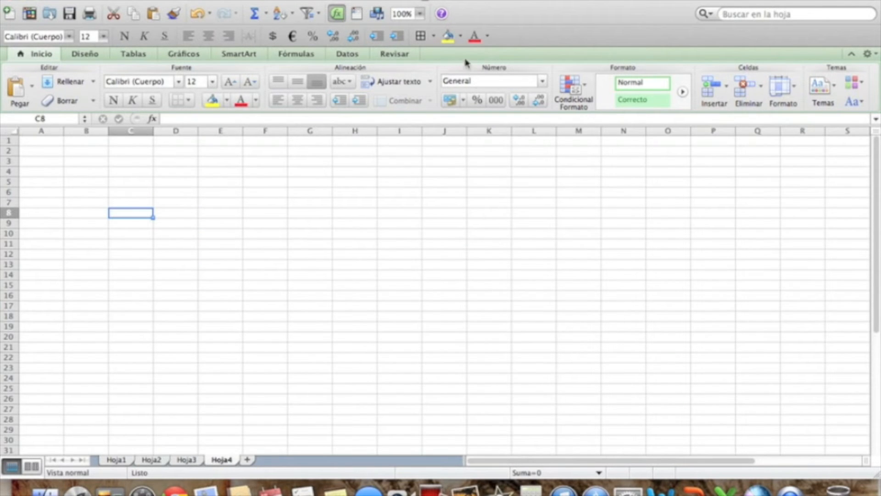
{"action": "left_click", "coordinate": [420, 14]}
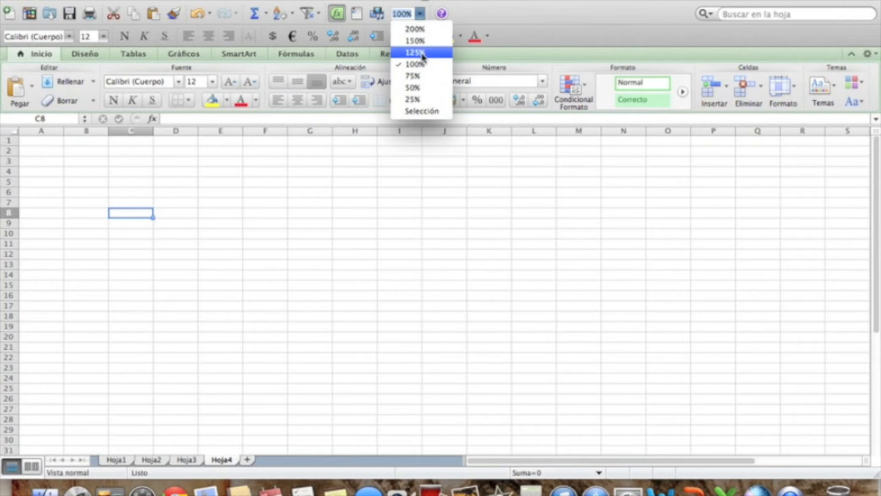
{"action": "left_click", "coordinate": [422, 30]}
{"action": "left_click", "coordinate": [196, 223]}
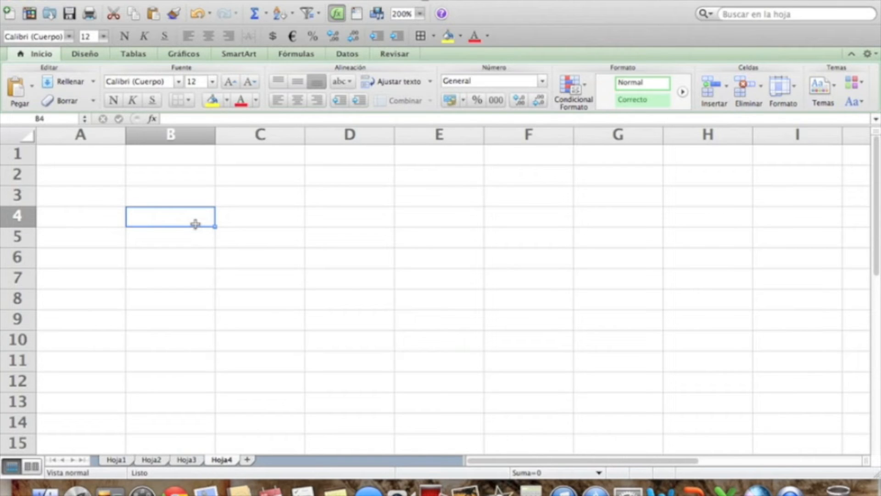
{"action": "left_click", "coordinate": [166, 198]}
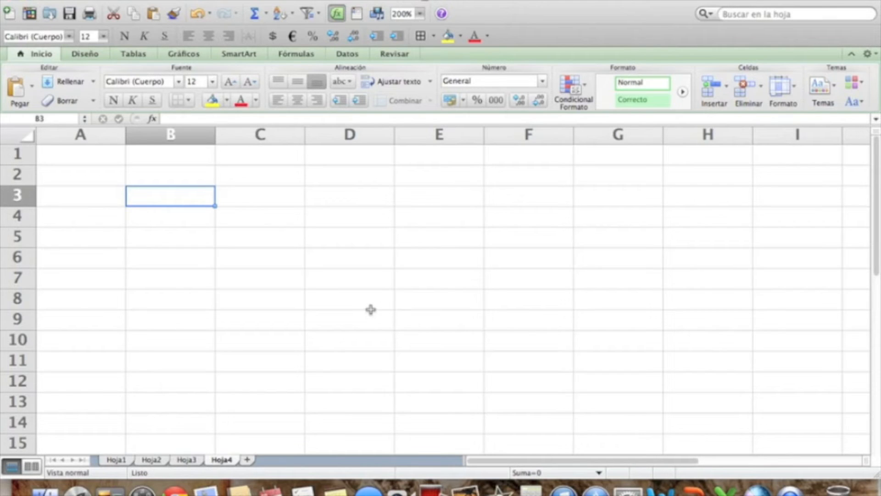
Enter the column headers NOMBRE, N1, N2, N3 and PROMEDIO in cells A2 to E2.
{"action": "key", "text": "Left"}
{"action": "key", "text": "Up"}
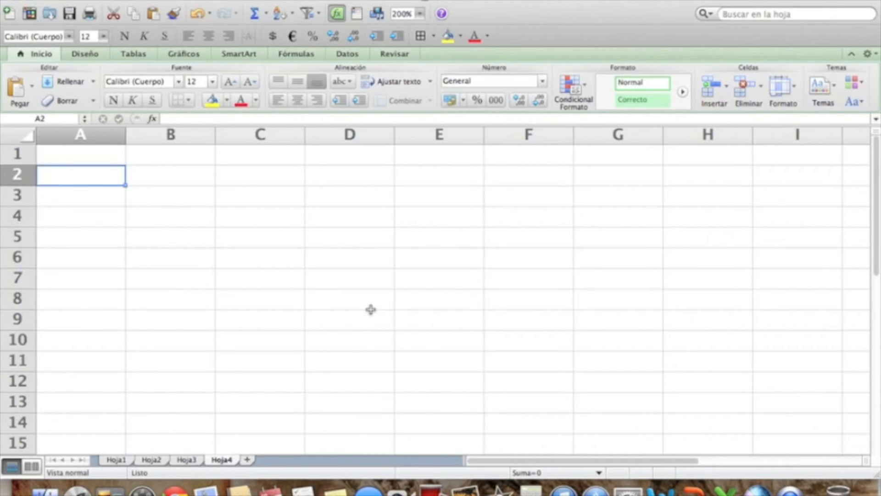
{"action": "type", "text": "NOMBRE"}
{"action": "key", "text": "Tab"}
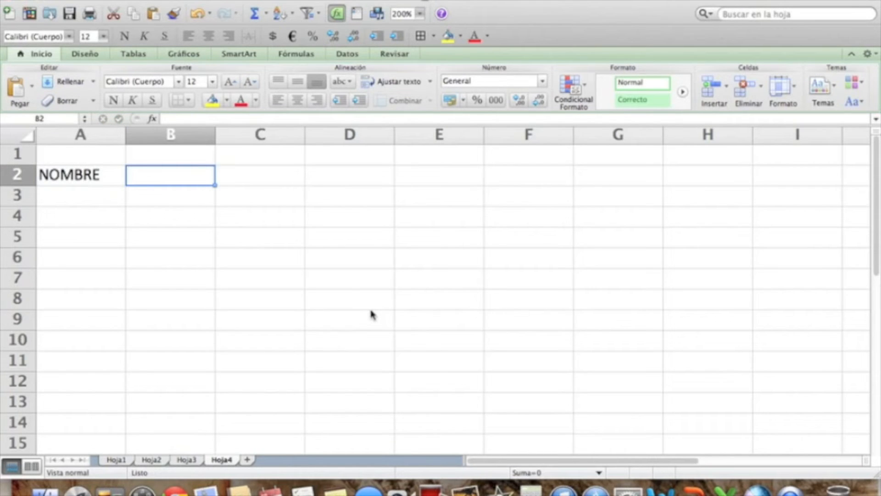
{"action": "type", "text": "N1"}
{"action": "key", "text": "Tab"}
{"action": "type", "text": "N2"}
{"action": "key", "text": "Tab"}
{"action": "type", "text": "N3"}
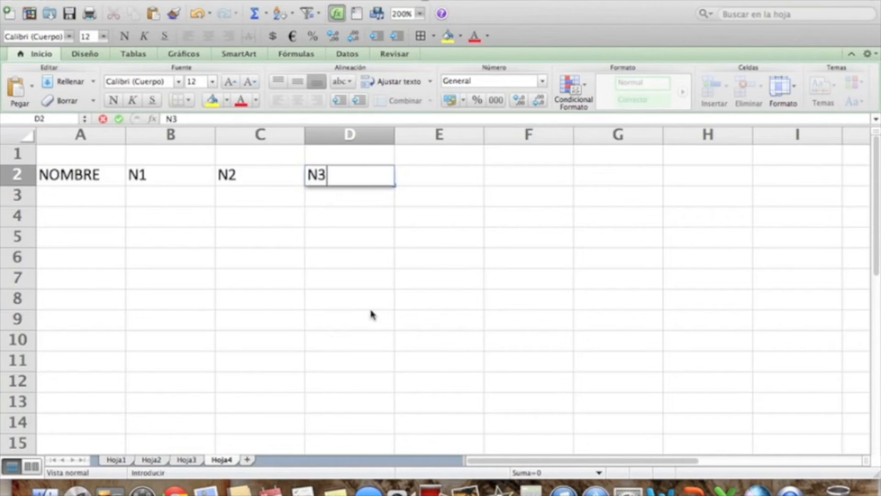
{"action": "key", "text": "Tab"}
{"action": "type", "text": "PROMEDIO"}
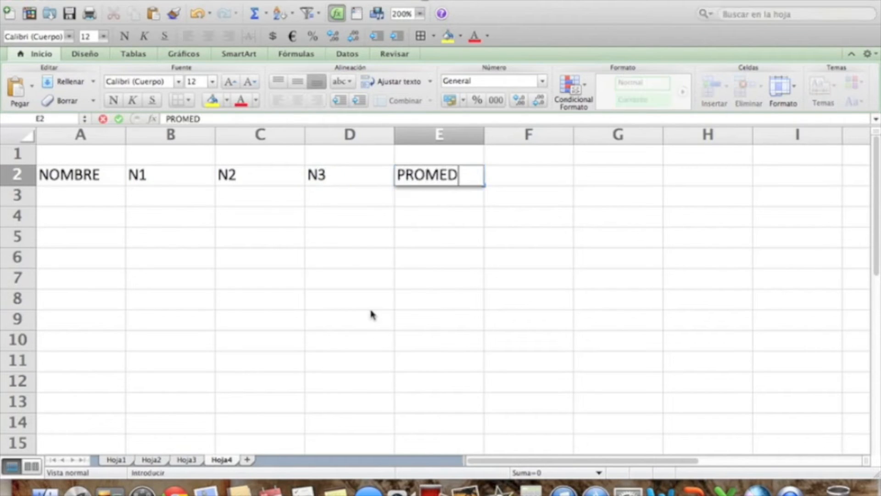
{"action": "key", "text": "Return"}
Fill cells A3 to A5 under NOMBRE with three people's first names.
{"action": "key", "text": "Left"}
{"action": "key", "text": "Left"}
{"action": "key", "text": "Left"}
{"action": "key", "text": "Left"}
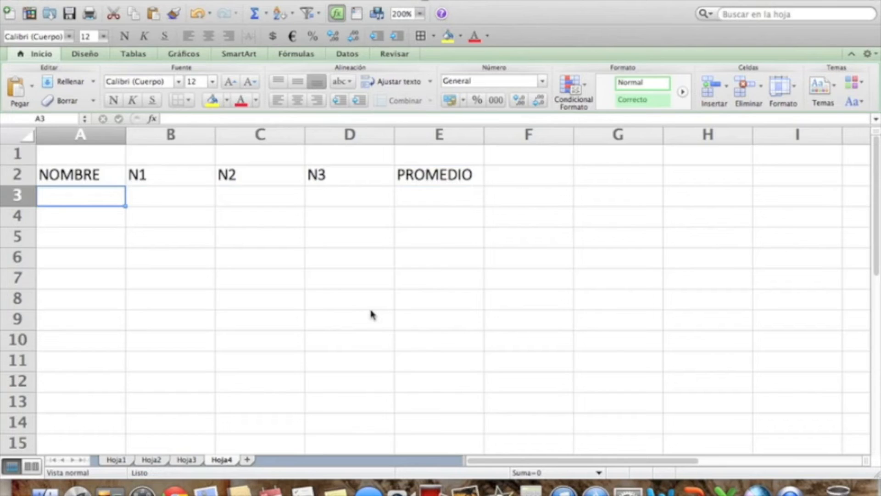
{"action": "type", "text": "Javier"}
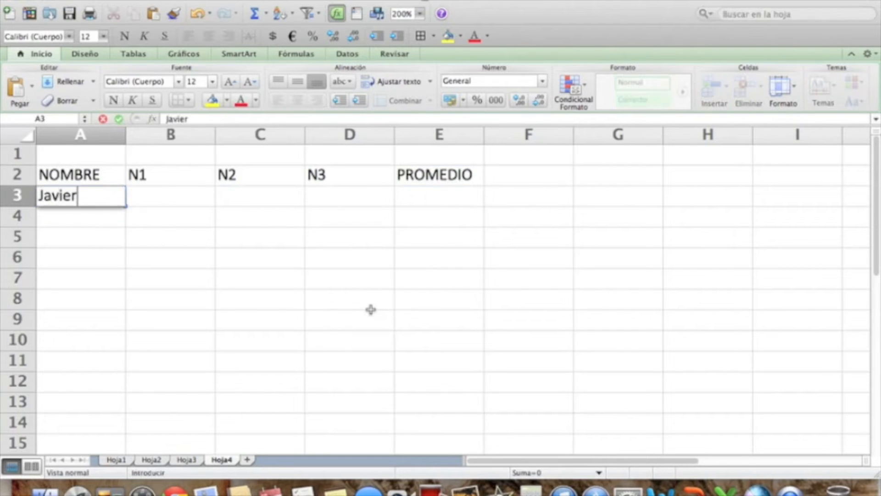
{"action": "key", "text": "Return"}
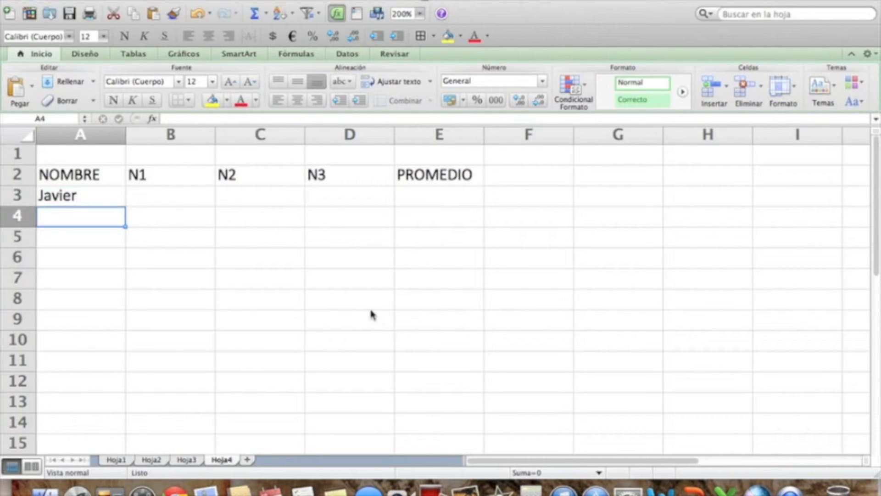
{"action": "type", "text": "Nancy"}
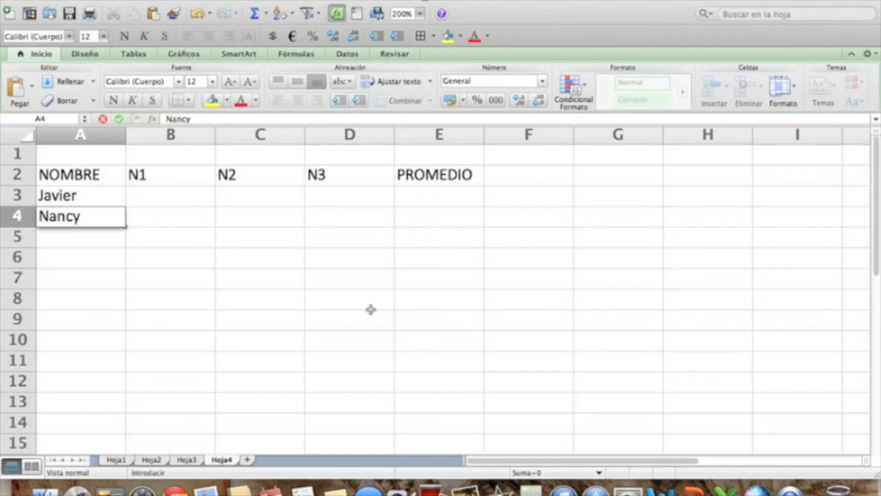
{"action": "key", "text": "Return"}
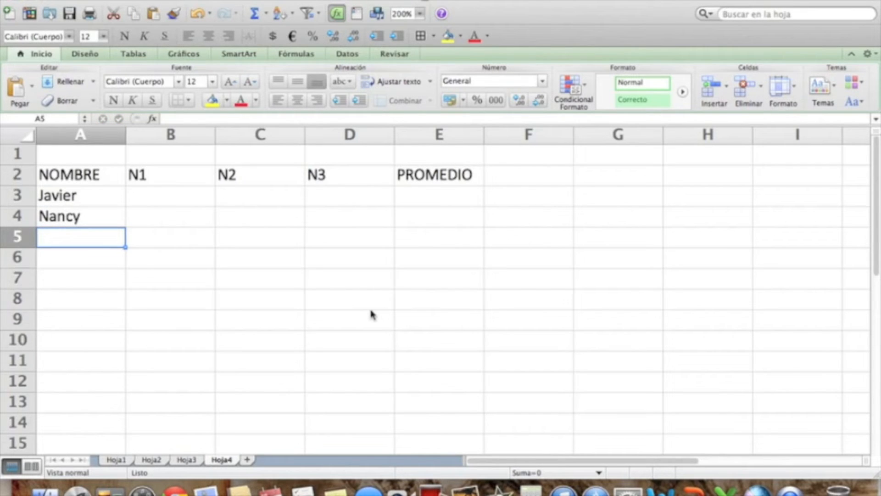
{"action": "type", "text": "Daniela"}
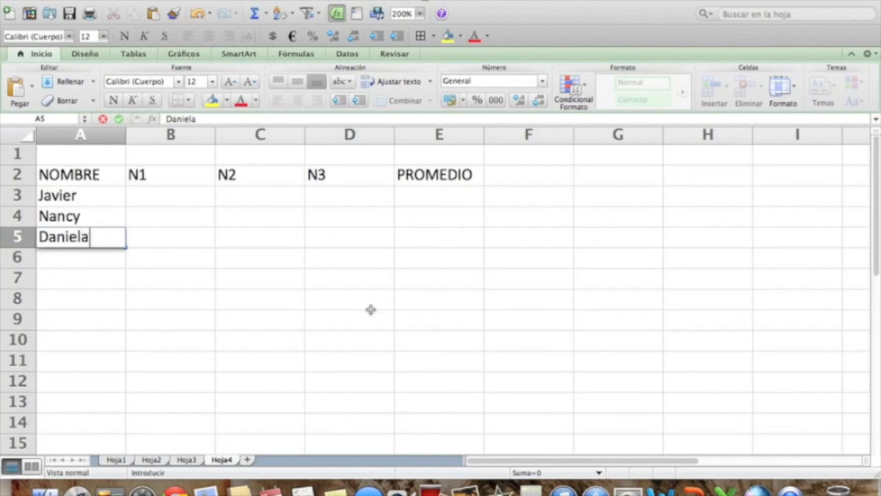
{"action": "key", "text": "Return"}
Enter the first person's grades 30, 40 and 25 in cells B3 to D3.
{"action": "key", "text": "Right"}
{"action": "key", "text": "Up"}
{"action": "key", "text": "Up"}
{"action": "key", "text": "Up"}
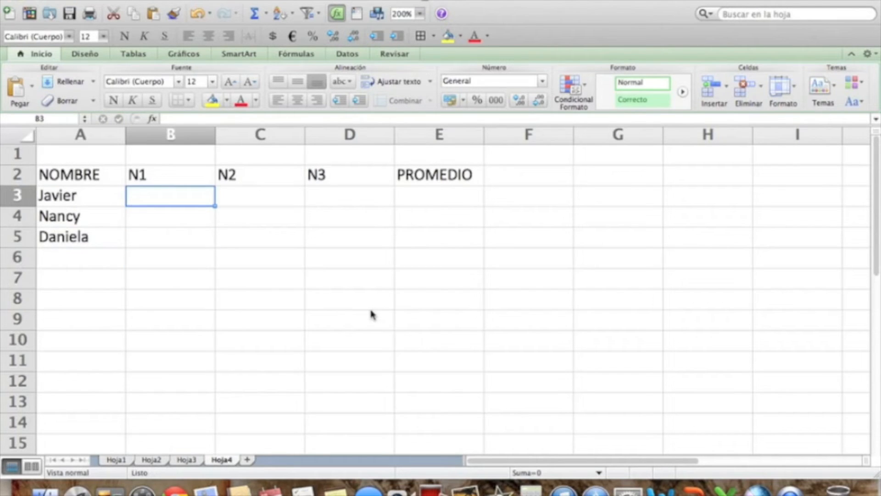
{"action": "type", "text": "30"}
{"action": "key", "text": "Tab"}
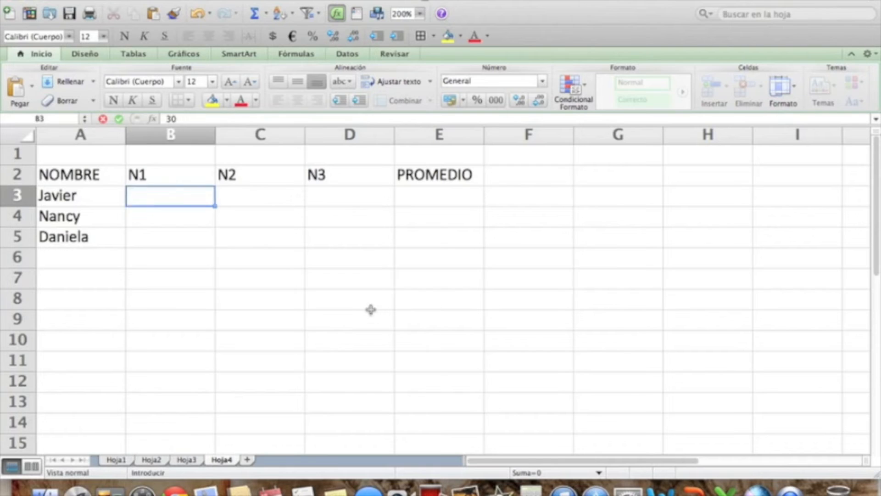
{"action": "type", "text": "40"}
{"action": "key", "text": "Tab"}
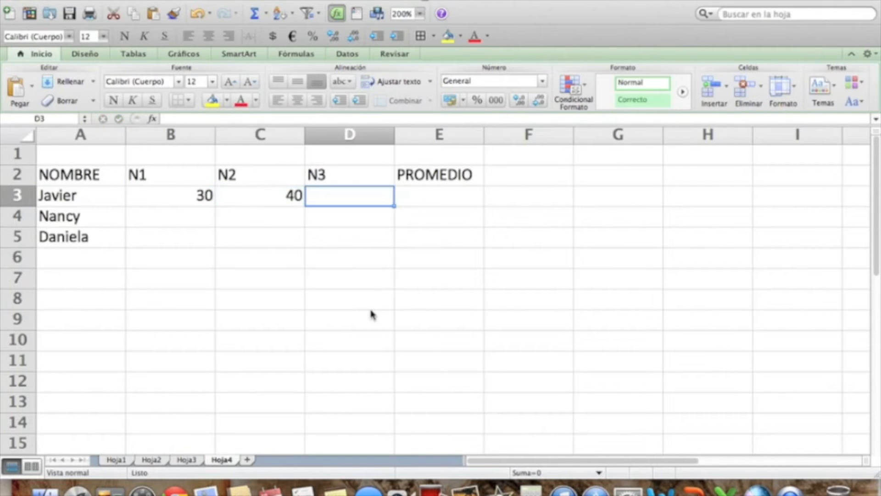
{"action": "type", "text": "25"}
{"action": "key", "text": "Tab"}
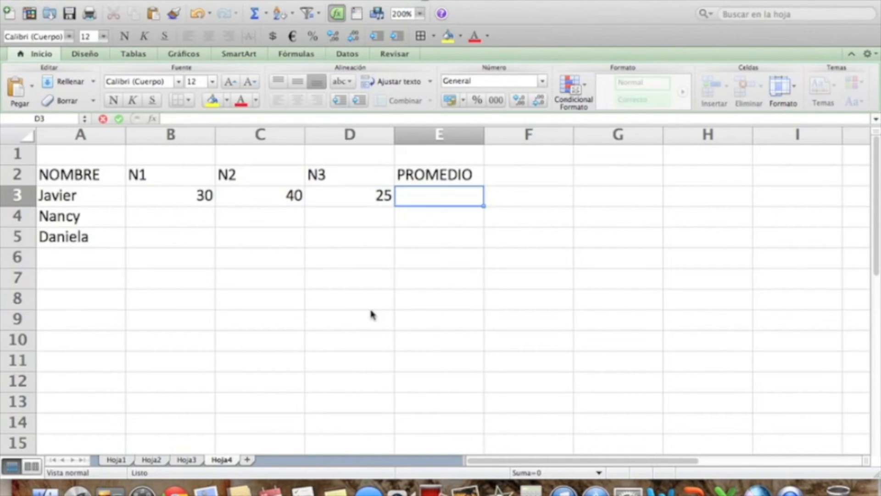
Enter the second person's grades 70, 60 and 70 in cells B4 to D4.
{"action": "key", "text": "Down"}
{"action": "key", "text": "Left"}
{"action": "key", "text": "Left"}
{"action": "key", "text": "Left"}
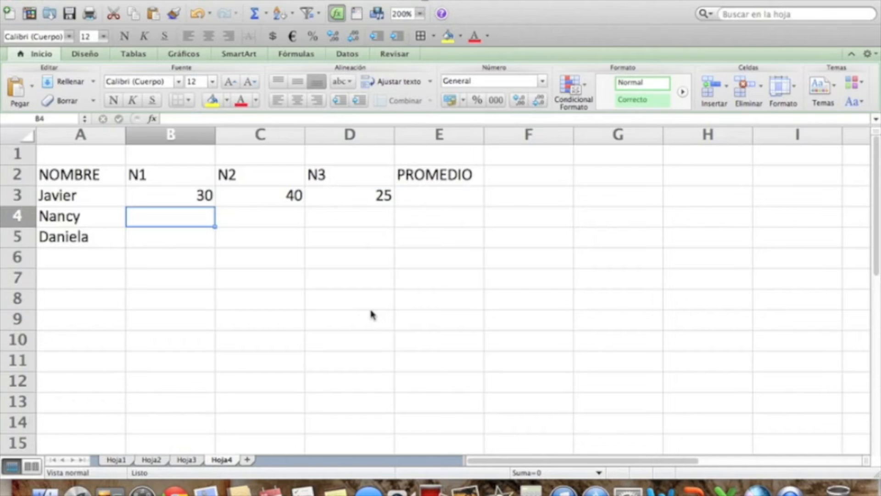
{"action": "type", "text": "70"}
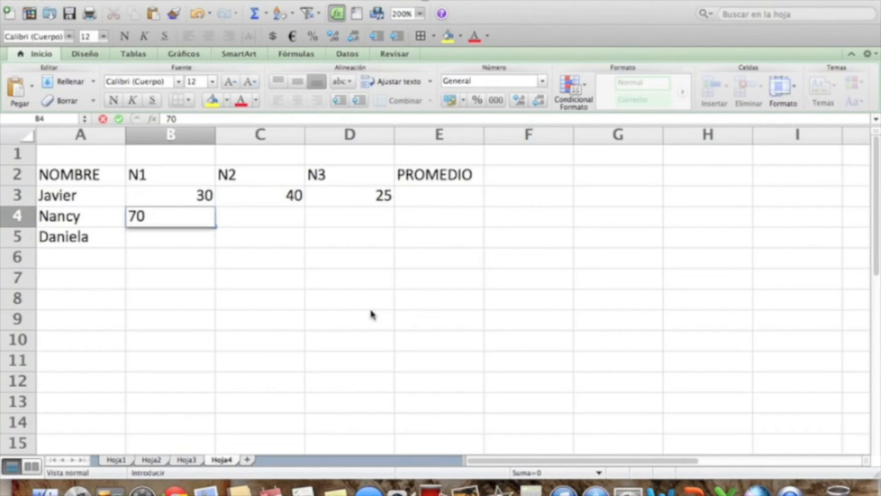
{"action": "key", "text": "Tab"}
{"action": "type", "text": "60"}
{"action": "key", "text": "Tab"}
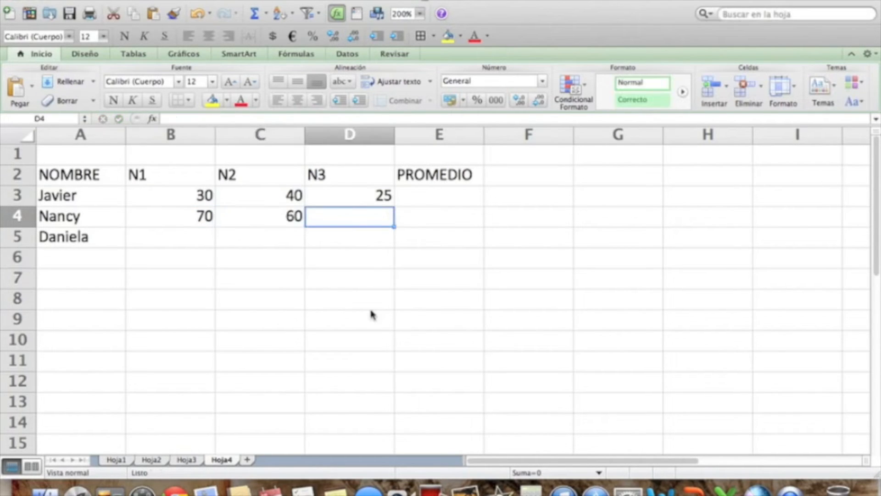
{"action": "type", "text": "70"}
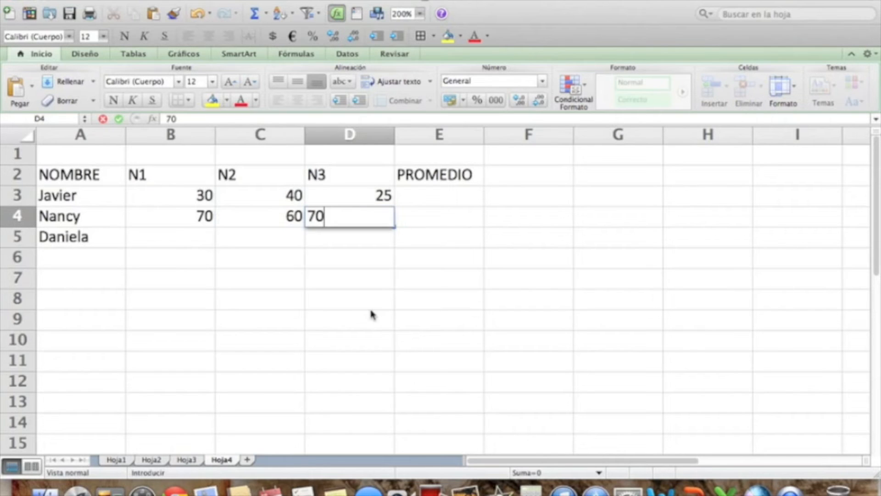
{"action": "key", "text": "Return"}
Enter the third person's grades 20, 40 and 70 in cells B5 to D5.
{"action": "key", "text": "Left"}
{"action": "key", "text": "Left"}
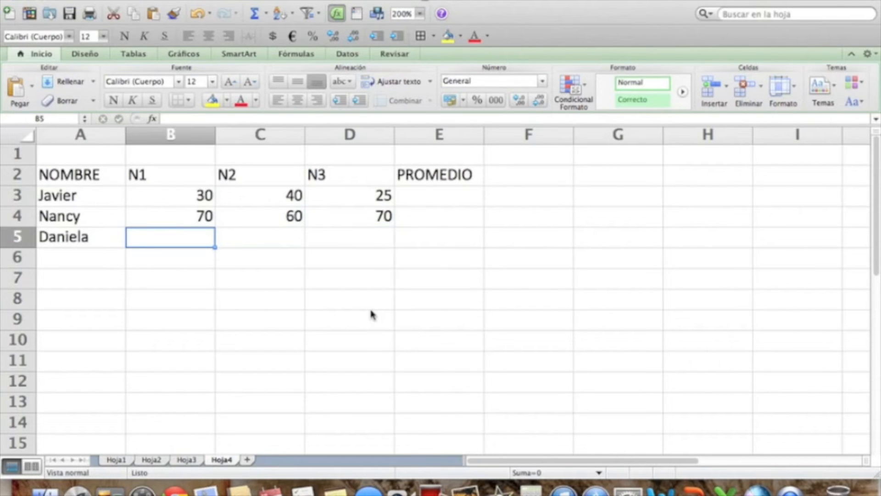
{"action": "type", "text": "20"}
{"action": "key", "text": "Tab"}
{"action": "type", "text": "40"}
{"action": "key", "text": "Tab"}
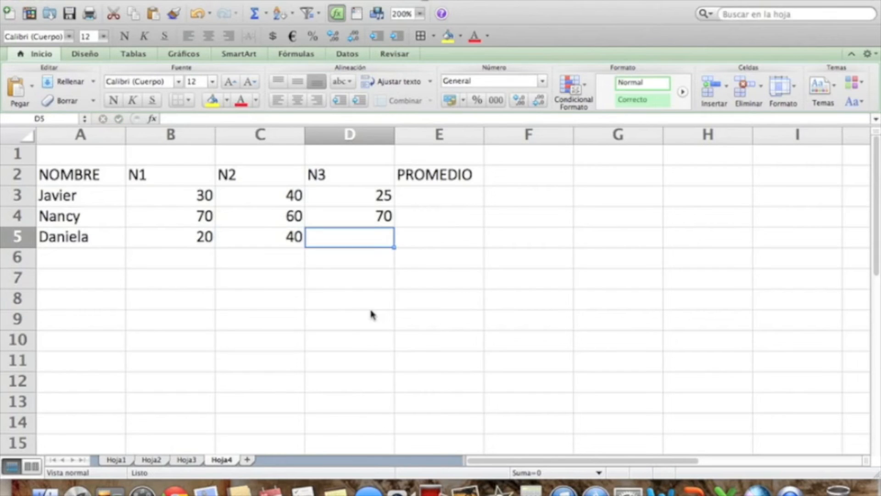
{"action": "type", "text": "70"}
{"action": "key", "text": "Return"}
Enter the formula =PROMEDIO(B3:D3) in cell E3 to average the first person's three grades.
{"action": "key", "text": "Right"}
{"action": "key", "text": "Up"}
{"action": "key", "text": "Up"}
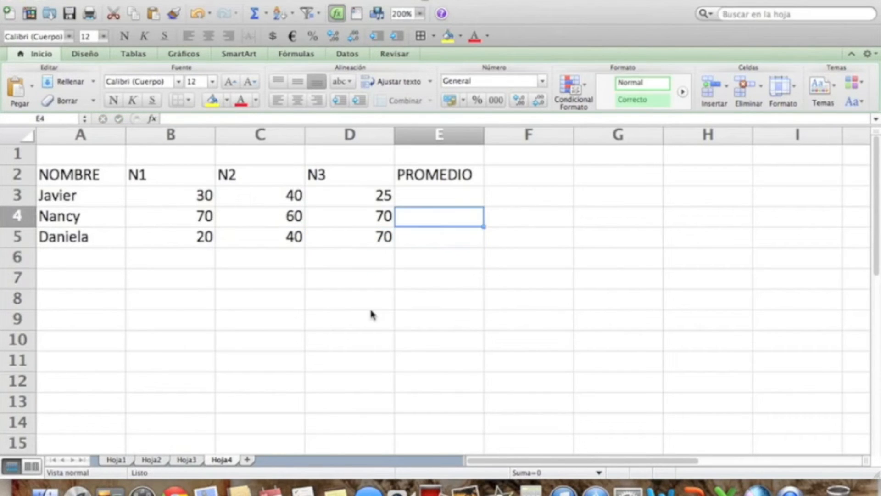
{"action": "key", "text": "Up"}
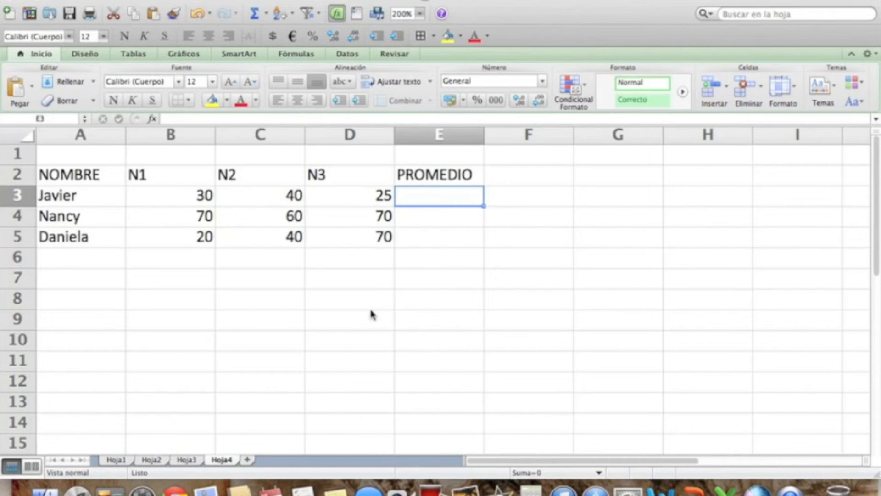
{"action": "type", "text": "="}
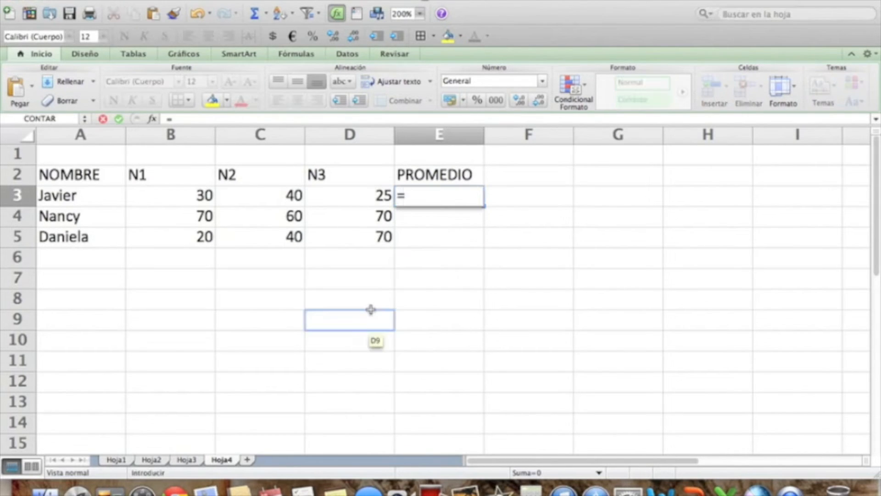
{"action": "type", "text": "PROMEDIO("}
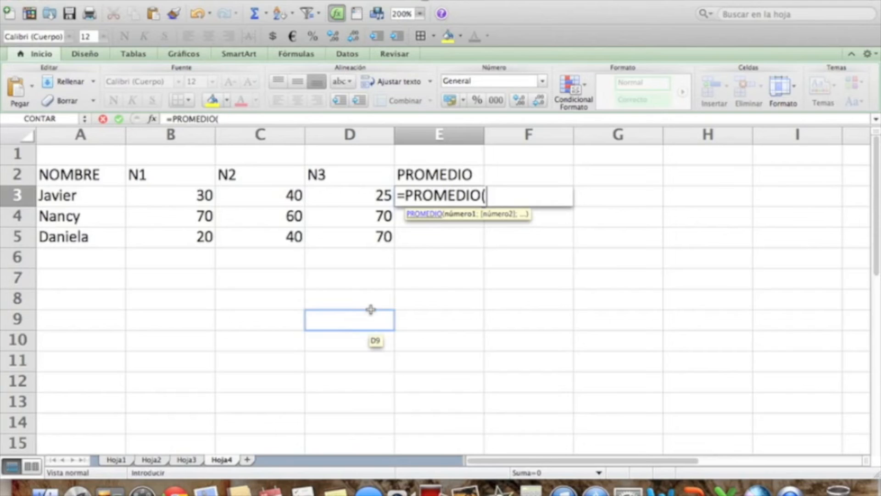
{"action": "key", "text": "Left"}
{"action": "key", "text": "Left"}
{"action": "key", "text": "Left"}
{"action": "type", "text": ":"}
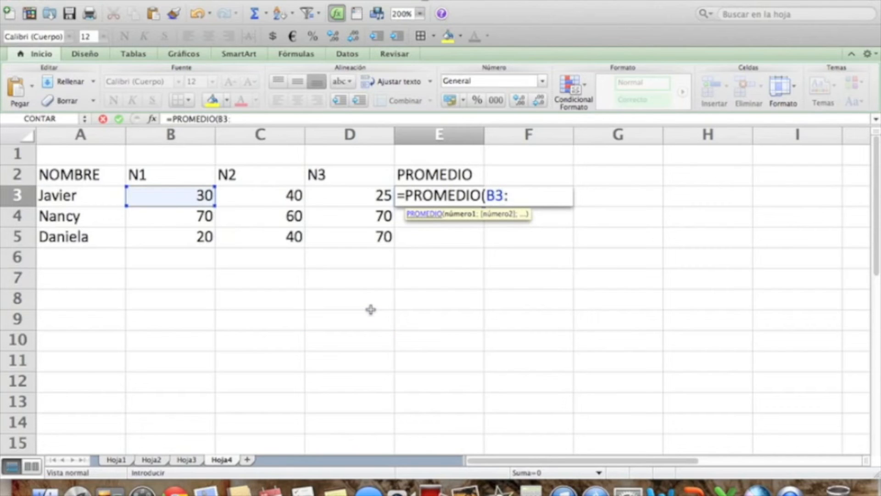
{"action": "type", "text": "D3)"}
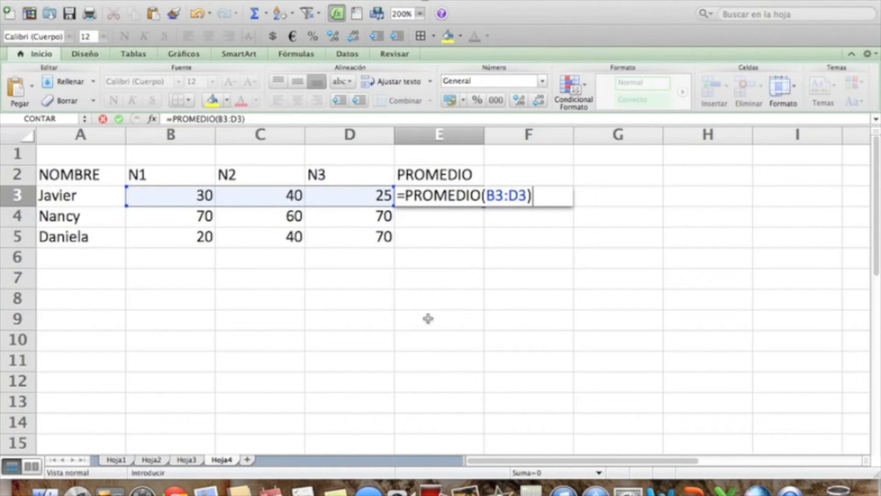
{"action": "key", "text": "Return"}
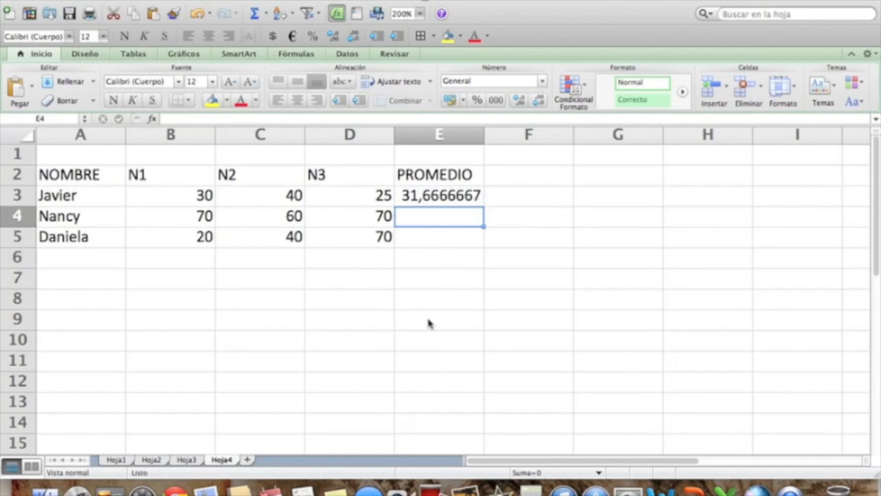
{"action": "type", "text": "="}
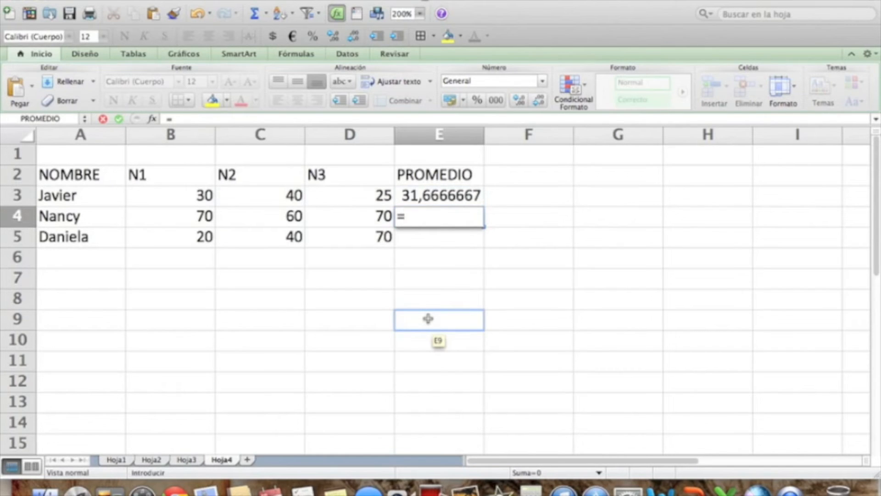
{"action": "type", "text": "PROMEDIO"}
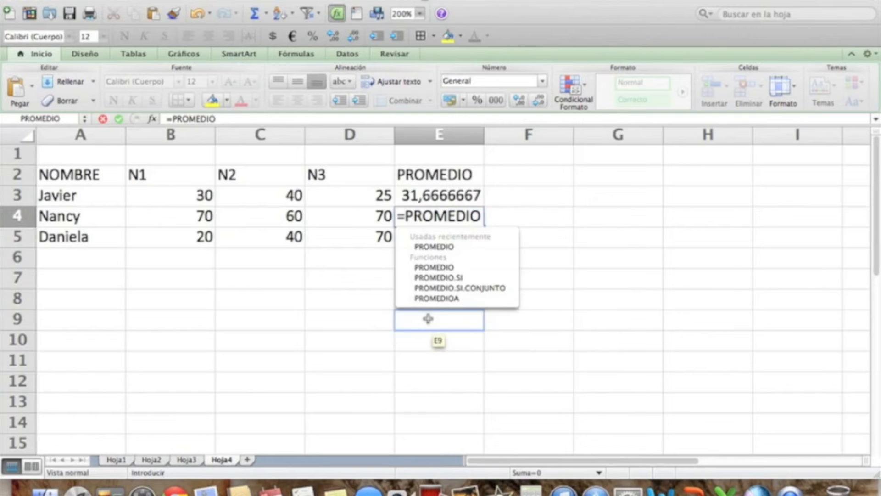
{"action": "type", "text": "(B"}
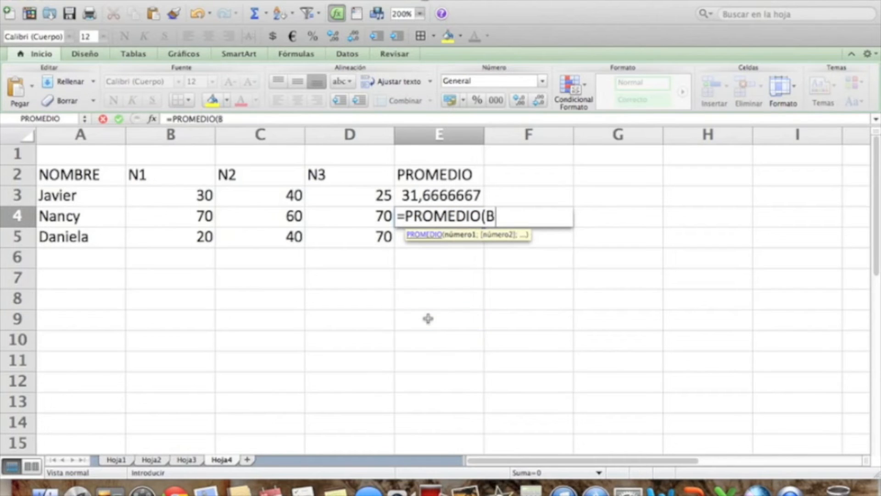
{"action": "type", "text": "4:"}
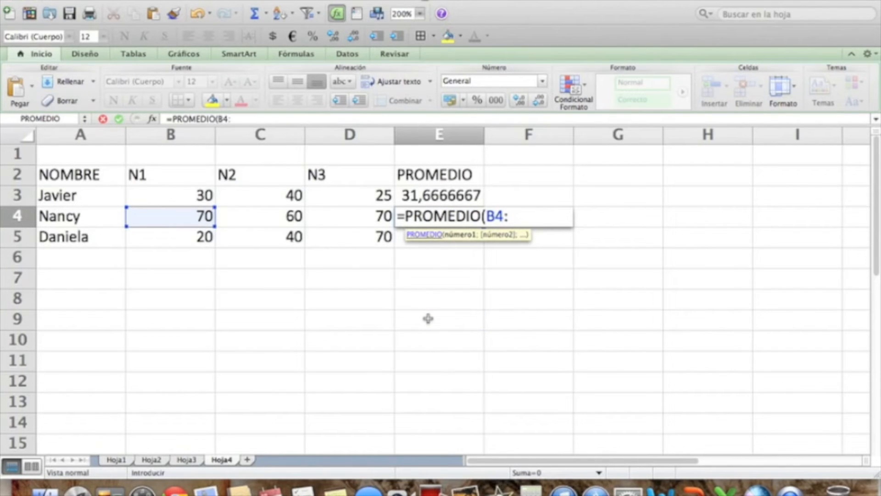
{"action": "type", "text": "D4)"}
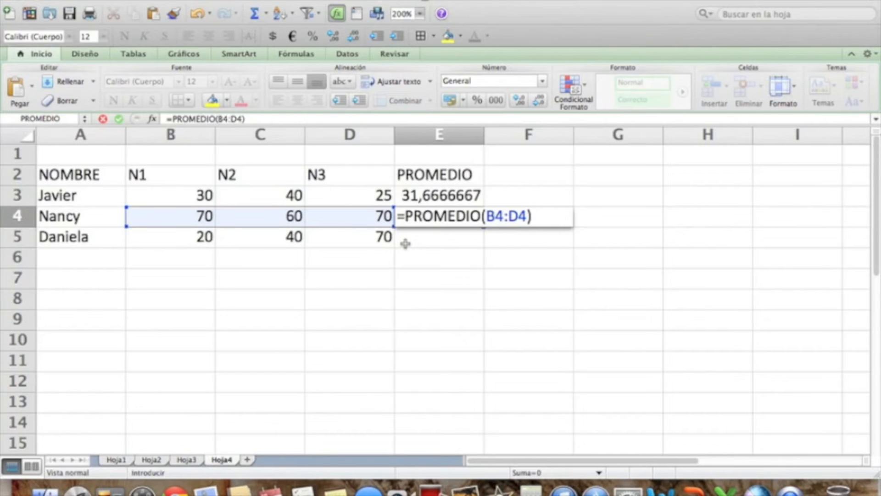
{"action": "key", "text": "BackSpace"}
{"action": "key", "text": "BackSpace"}
{"action": "key", "text": "BackSpace"}
{"action": "key", "text": "BackSpace"}
{"action": "key", "text": "BackSpace"}
{"action": "key", "text": "BackSpace"}
{"action": "key", "text": "BackSpace"}
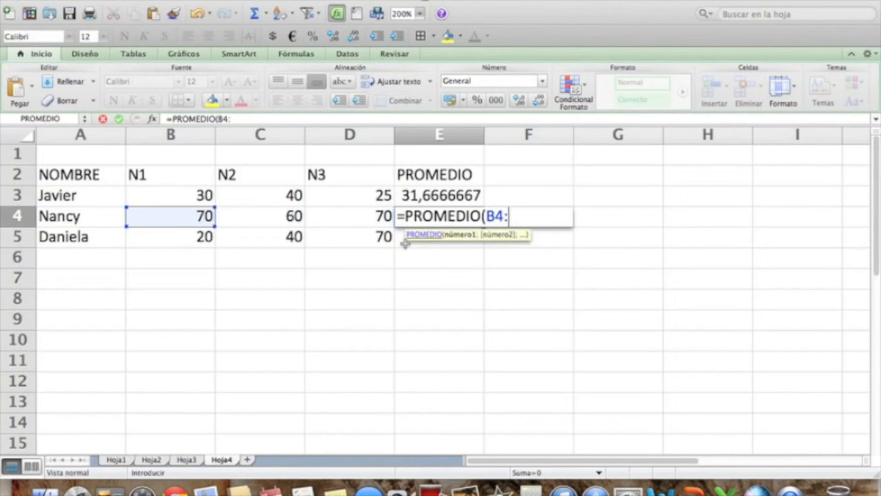
{"action": "key", "text": "BackSpace"}
{"action": "key", "text": "BackSpace"}
{"action": "key", "text": "BackSpace"}
{"action": "key", "text": "BackSpace"}
{"action": "key", "text": "BackSpace"}
{"action": "key", "text": "BackSpace"}
{"action": "key", "text": "BackSpace"}
{"action": "key", "text": "BackSpace"}
{"action": "key", "text": "BackSpace"}
{"action": "key", "text": "Escape"}
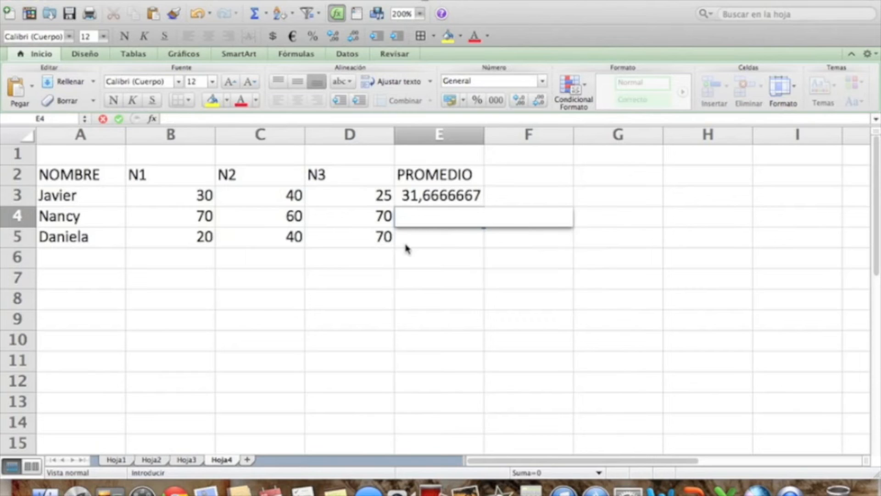
{"action": "left_click", "coordinate": [407, 246]}
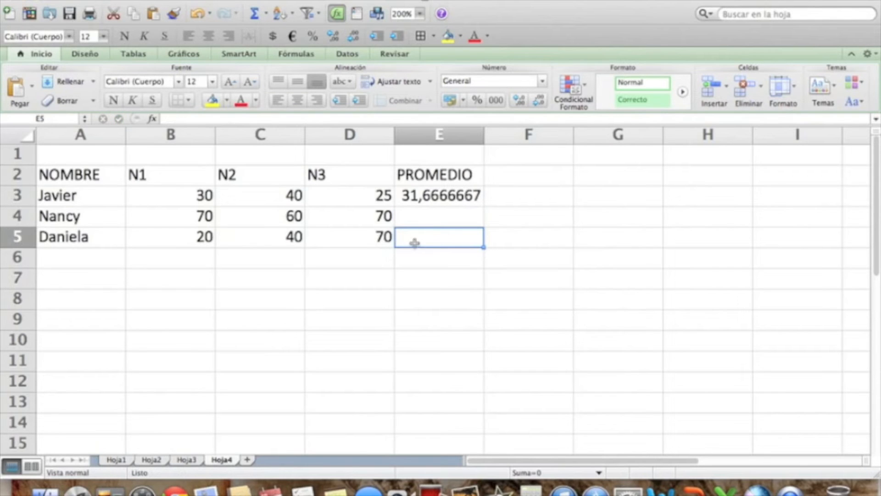
Try filling the PROMEDIO formula from cell E3 down to E5, and undo the fill.
{"action": "left_click", "coordinate": [445, 197]}
{"action": "left_click", "coordinate": [452, 258]}
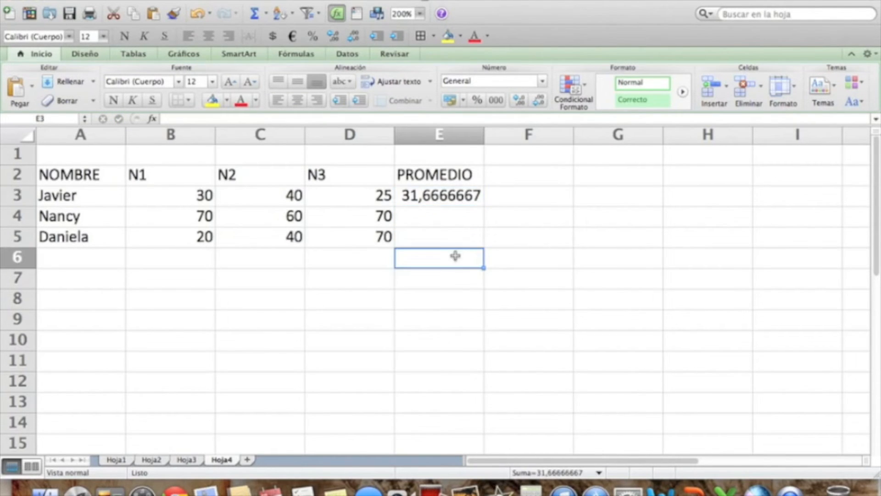
{"action": "left_click", "coordinate": [446, 196]}
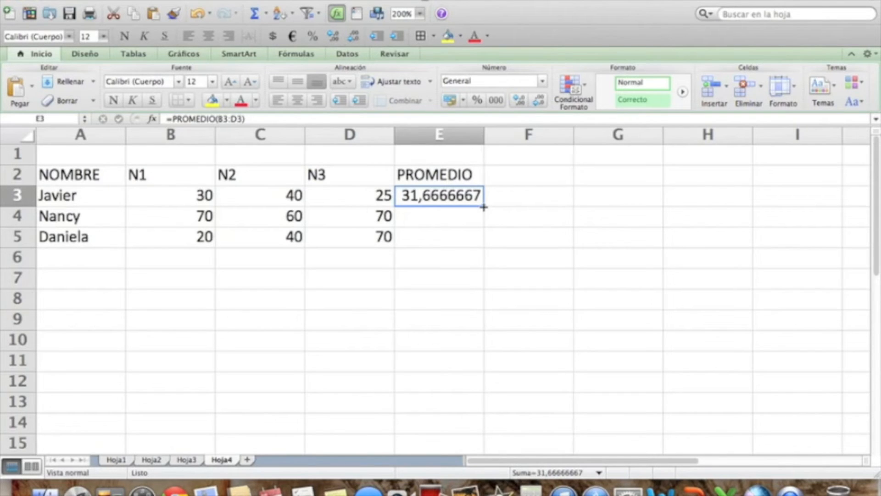
{"action": "left_click_drag", "start_coordinate": [484, 207], "coordinate": [485, 247]}
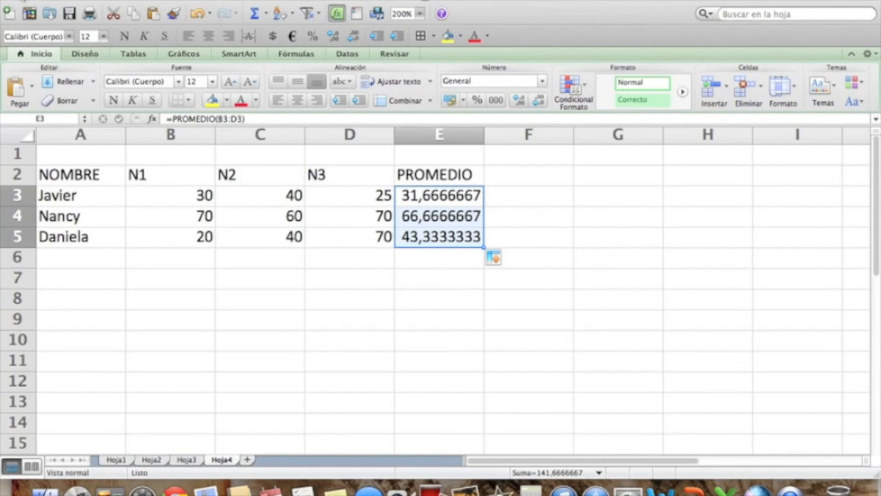
{"action": "left_click", "coordinate": [198, 13]}
{"action": "left_click", "coordinate": [409, 217]}
{"action": "left_click", "coordinate": [445, 269]}
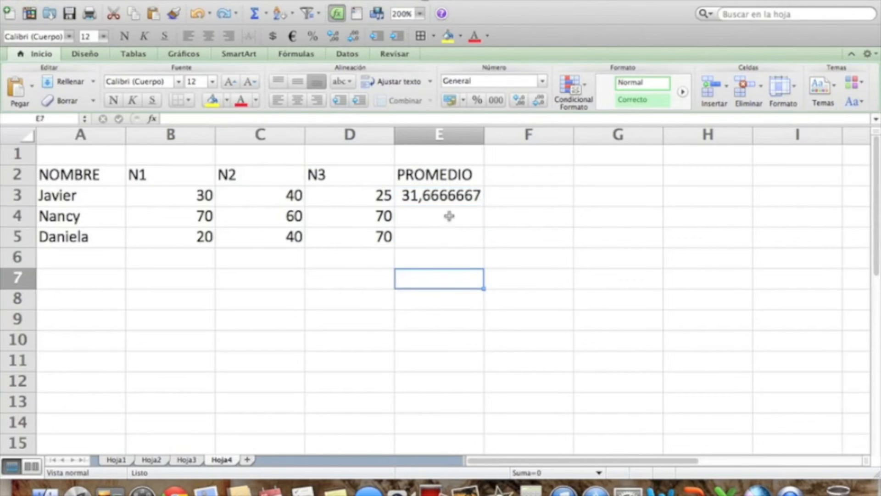
Fill the PROMEDIO formula from cell E3 down through E5 to average the remaining people's grades.
{"action": "left_click", "coordinate": [448, 194]}
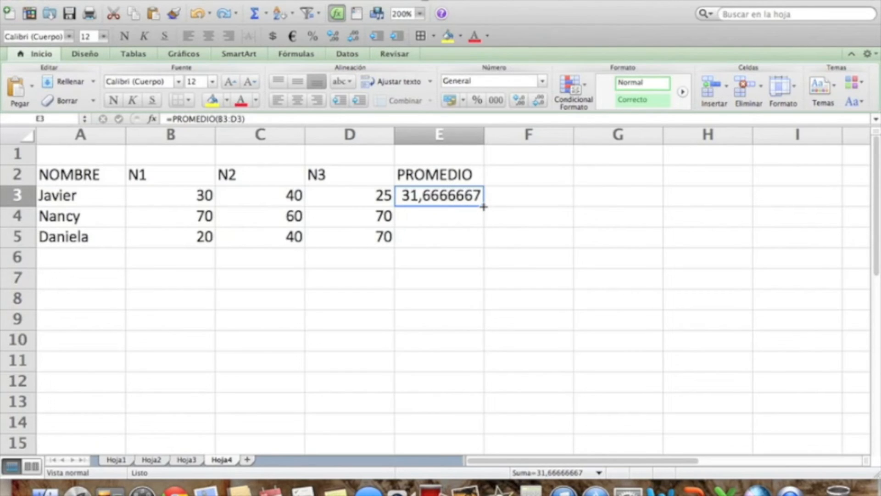
{"action": "left_click_drag", "start_coordinate": [484, 206], "coordinate": [484, 247]}
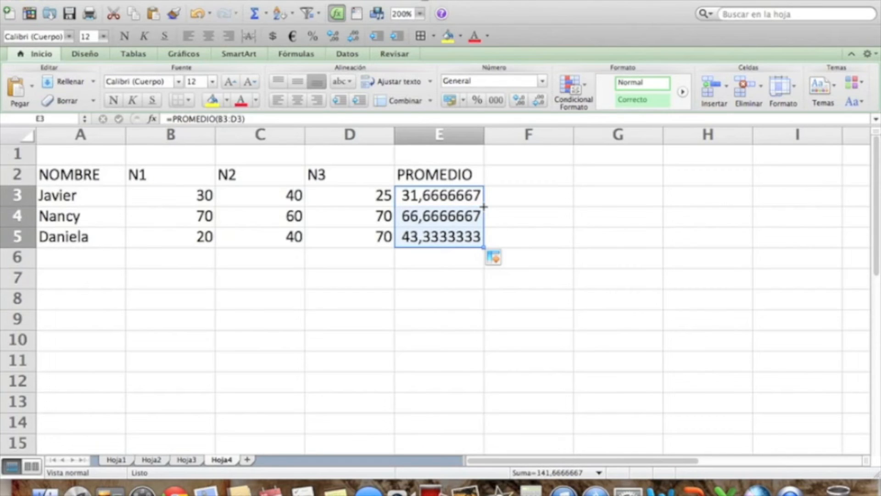
{"action": "left_click", "coordinate": [440, 308]}
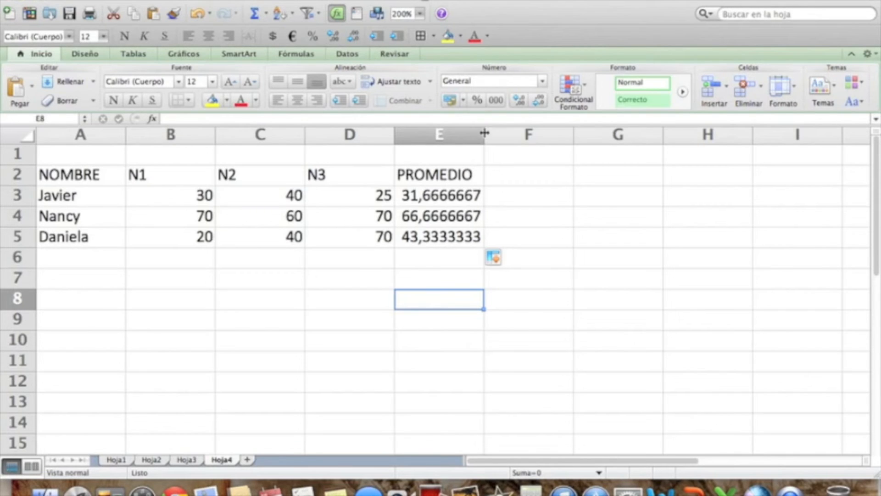
{"action": "left_click", "coordinate": [441, 324]}
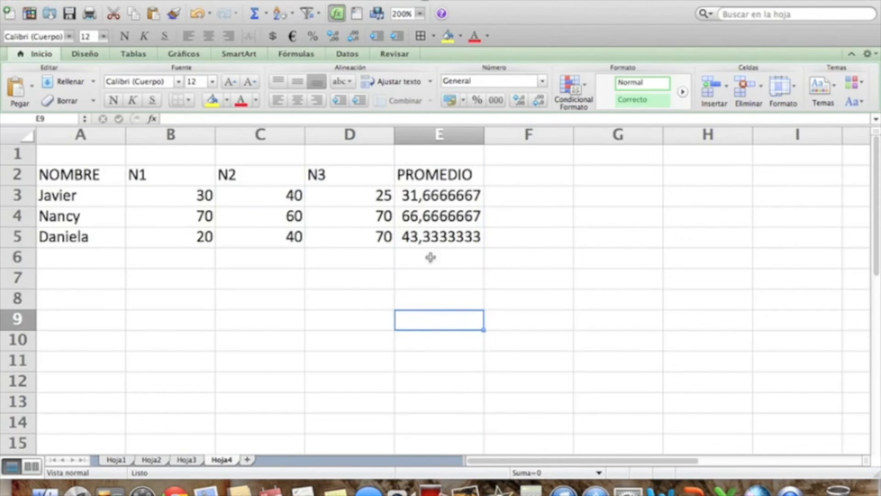
Autofit the widths of grade columns B, C and D to their contents.
{"action": "double_click", "coordinate": [216, 136]}
{"action": "double_click", "coordinate": [245, 131]}
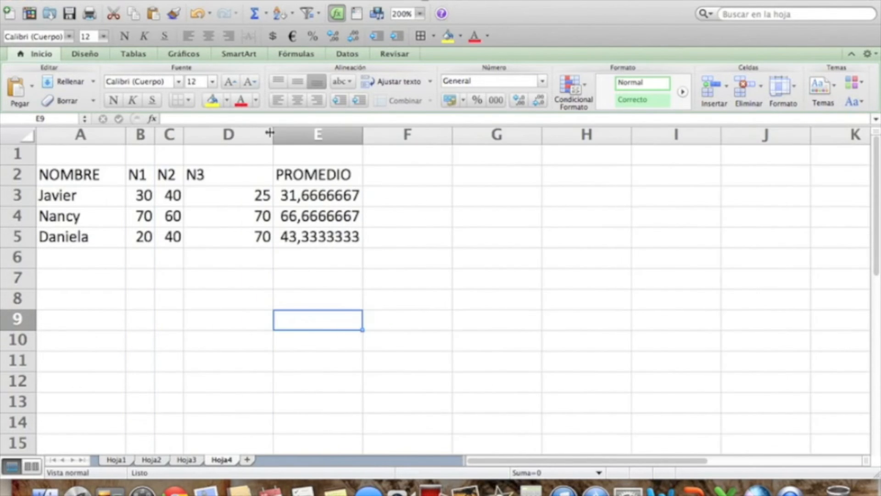
{"action": "double_click", "coordinate": [271, 131]}
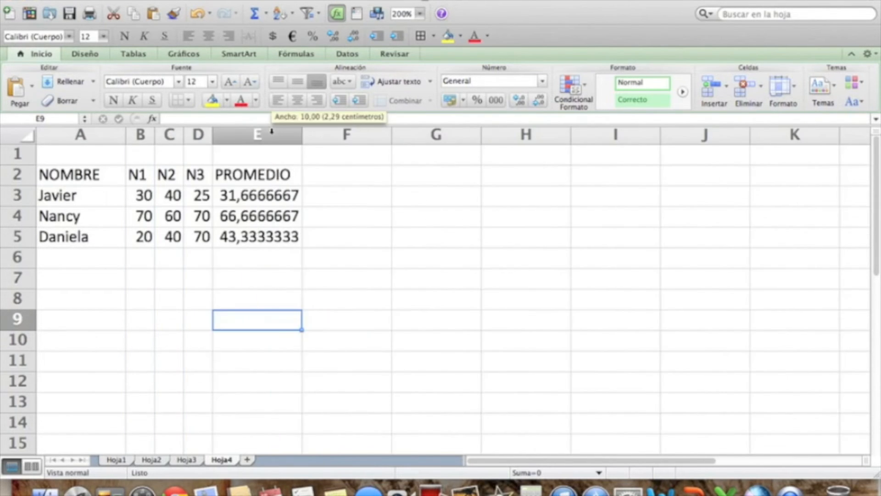
Add the column heading SITUACIÓN in cell F2, beside the PROMEDIO heading.
{"action": "left_click", "coordinate": [337, 176]}
{"action": "type", "text": "SITUACIÓN"}
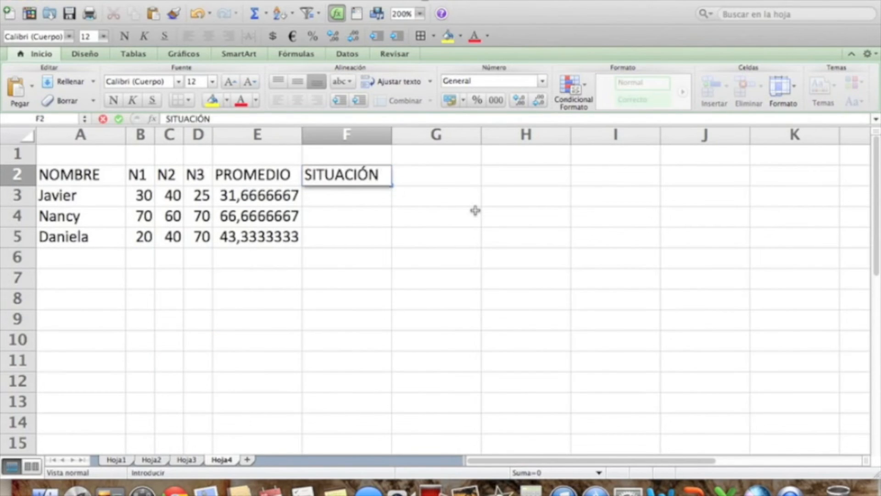
{"action": "key", "text": "Return"}
{"action": "left_click", "coordinate": [330, 292]}
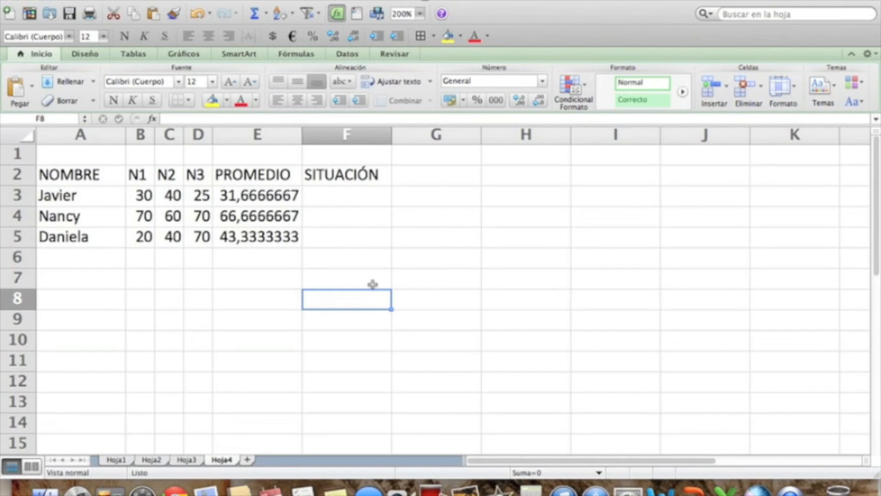
Begin a SI formula in cell F3 with the logical test E3>=40.
{"action": "left_click", "coordinate": [340, 199]}
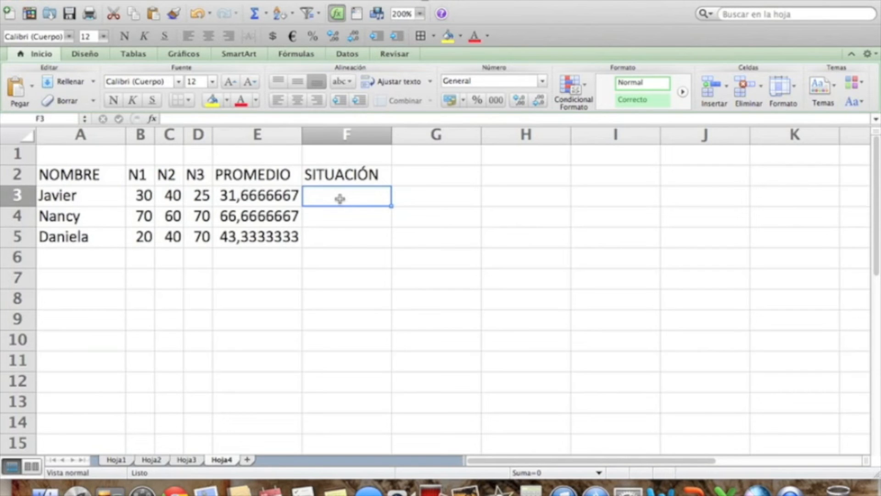
{"action": "type", "text": "="}
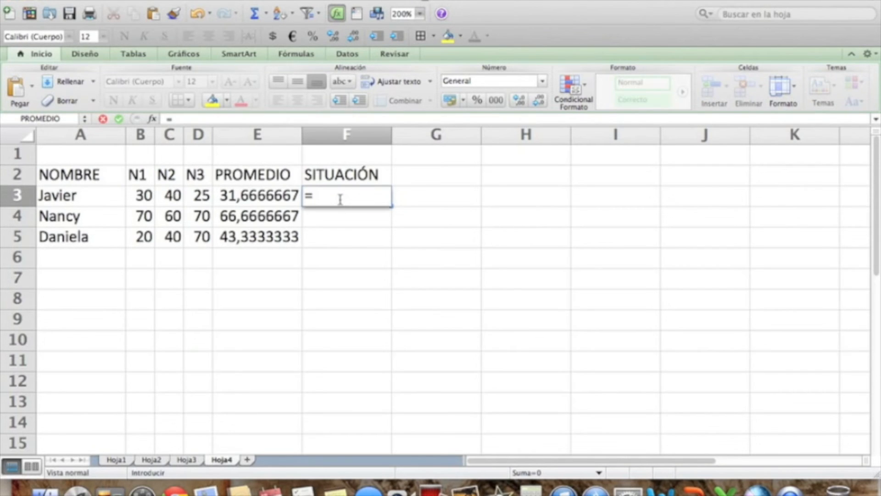
{"action": "type", "text": "SI("}
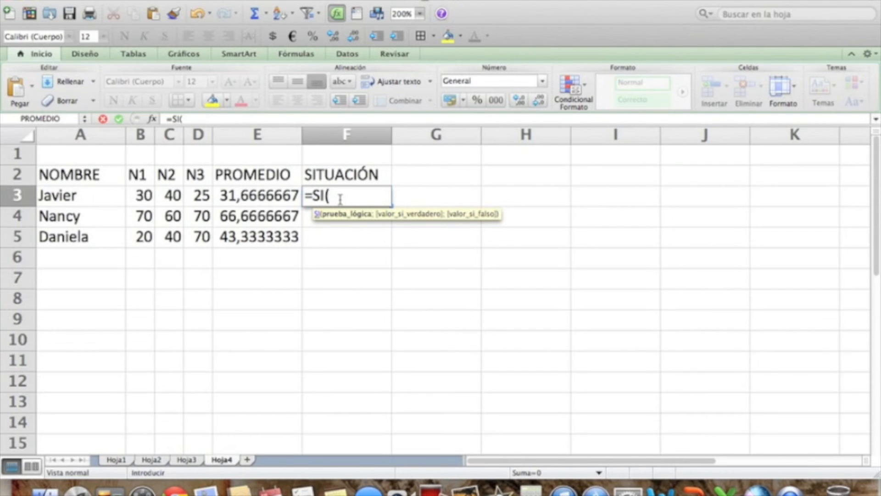
{"action": "left_click", "coordinate": [264, 198]}
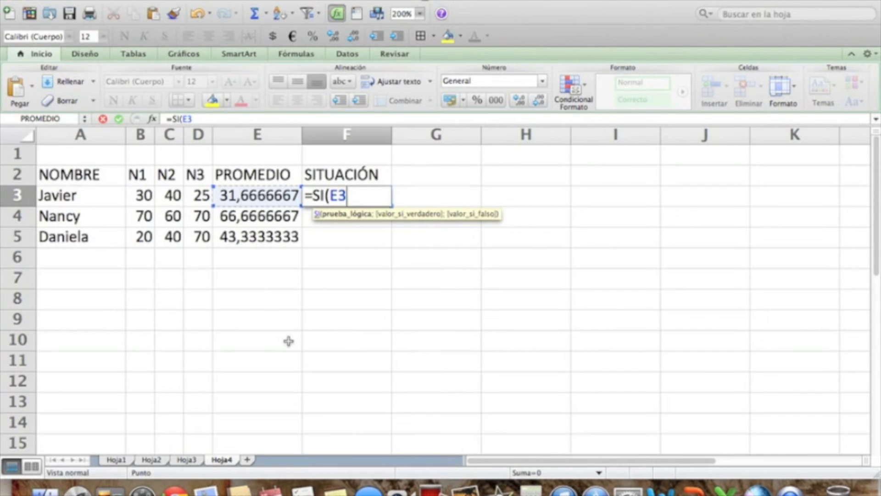
{"action": "type", "text": ">"}
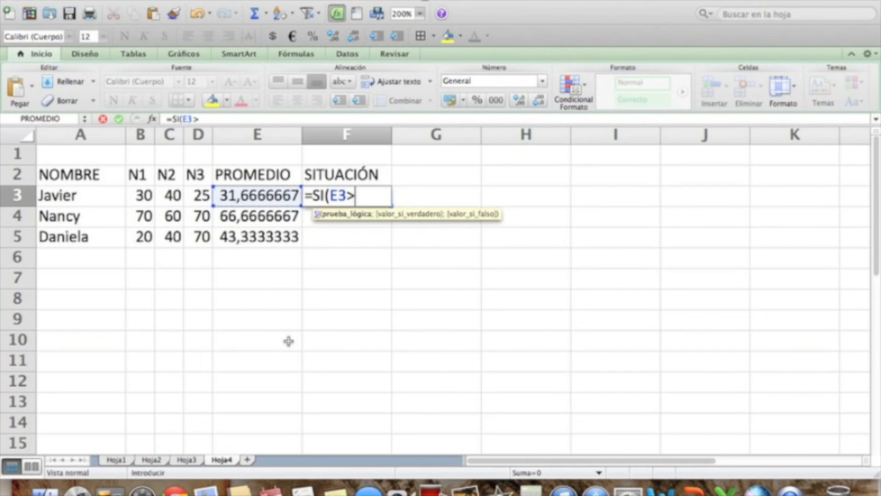
{"action": "type", "text": "0"}
{"action": "key", "text": "BackSpace"}
{"action": "type", "text": "=40"}
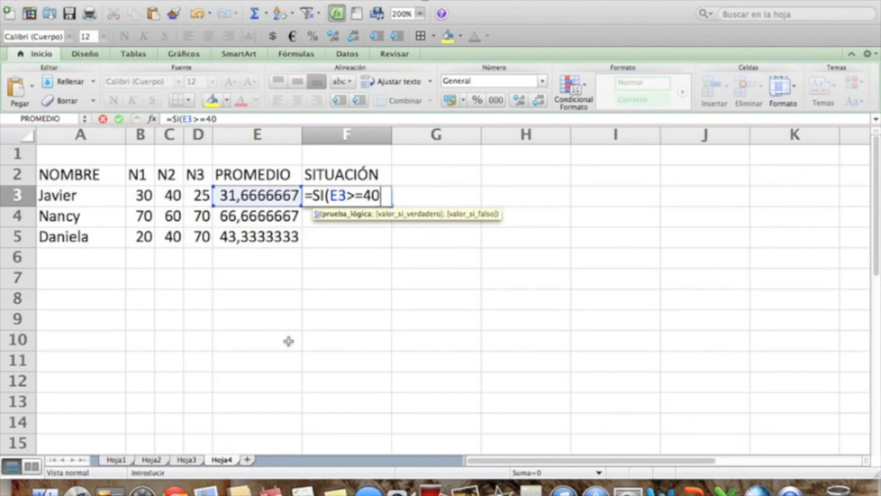
Complete the SI formula in F3 with "Aprobado" as the true value and "Reprobado" as the false value.
{"action": "type", "text": ";"}
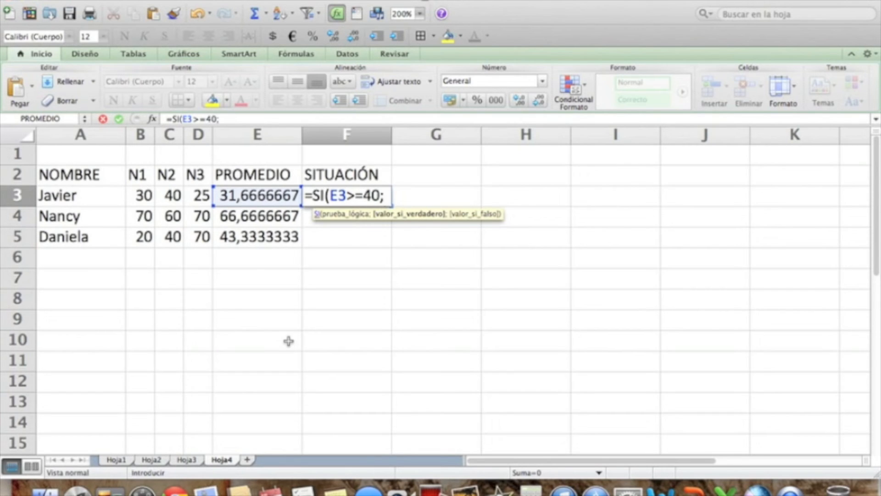
{"action": "type", "text": "\"A"}
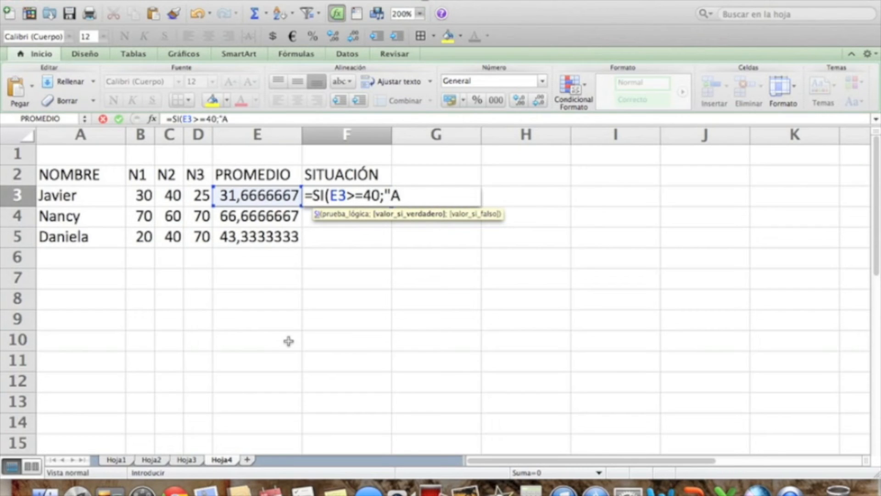
{"action": "type", "text": "probado\""}
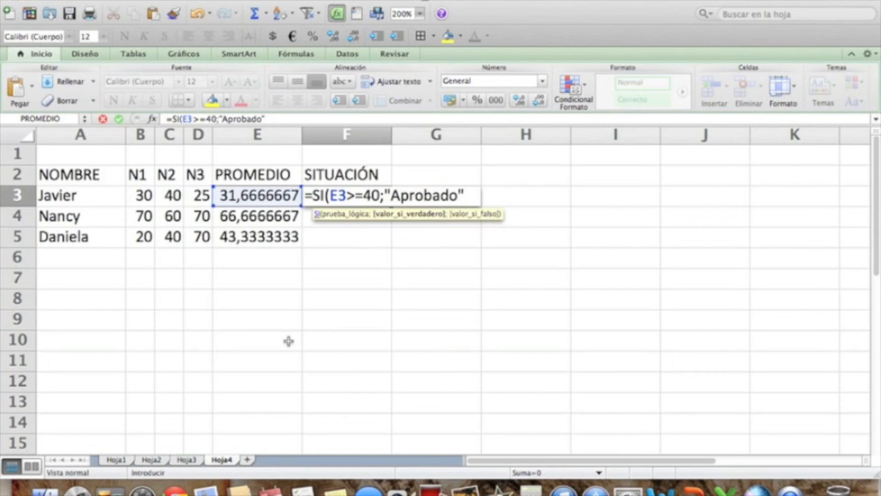
{"action": "type", "text": ";"}
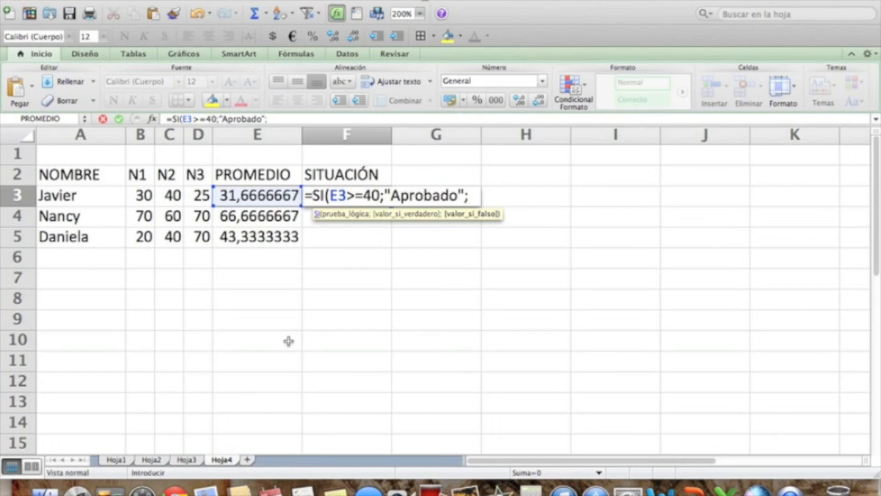
{"action": "type", "text": "\"Reprobado\")"}
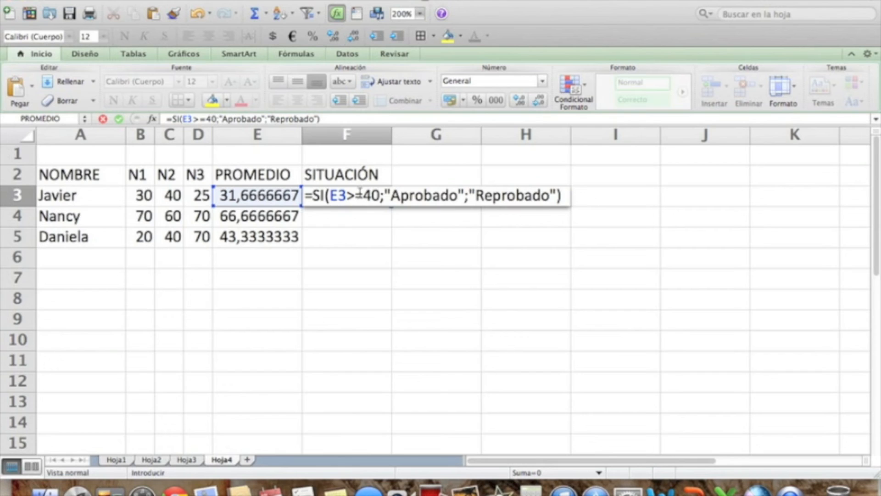
{"action": "key", "text": "Return"}
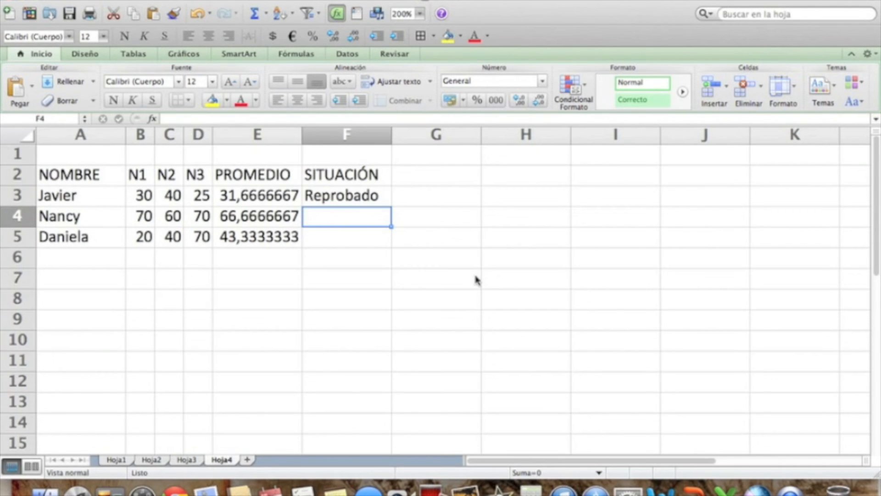
Fill the SI formula from cell F3 down through F5 for the remaining people.
{"action": "left_click", "coordinate": [339, 199]}
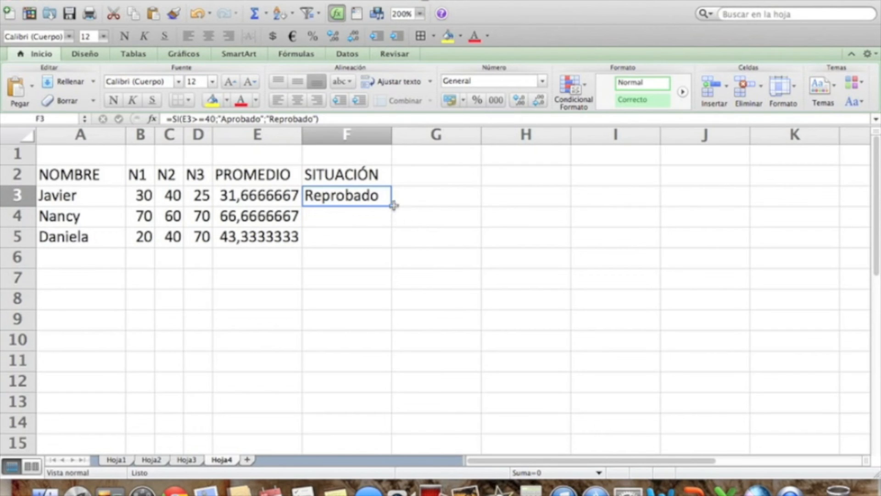
{"action": "left_click_drag", "start_coordinate": [392, 208], "coordinate": [392, 245]}
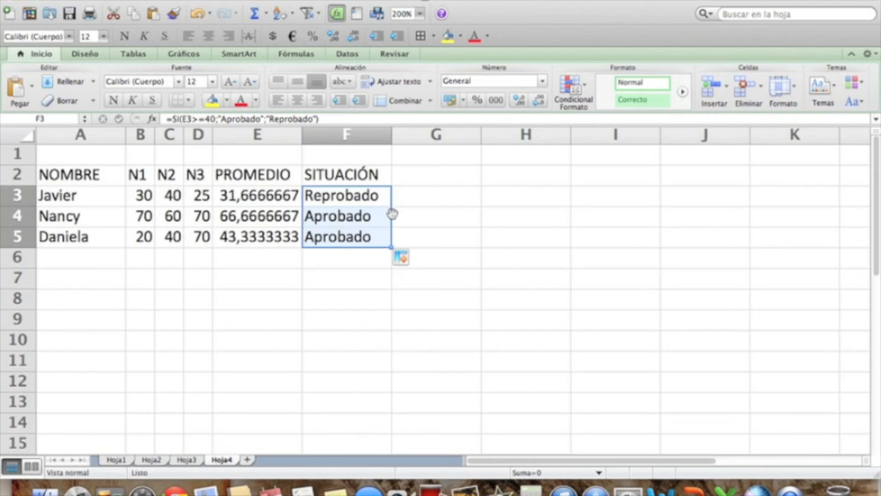
{"action": "left_click", "coordinate": [344, 336]}
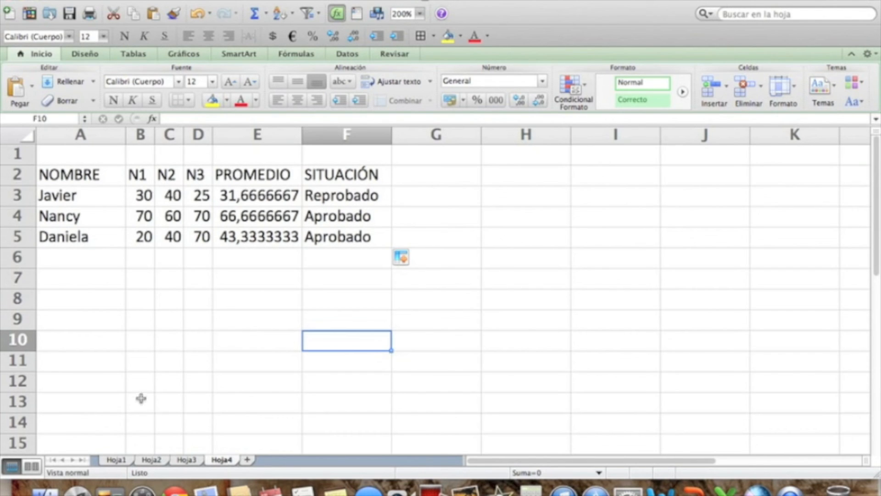
Change the first person's N1 grade in cell B3 to 70.
{"action": "left_click", "coordinate": [143, 198]}
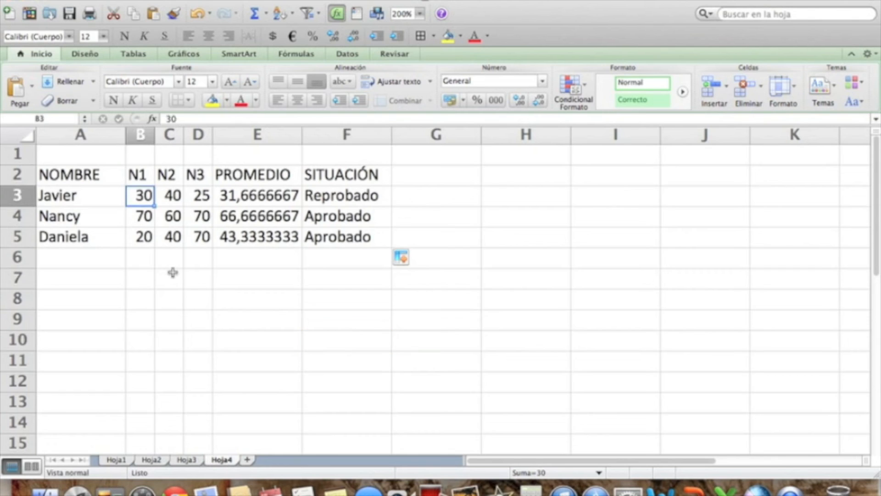
{"action": "type", "text": "70"}
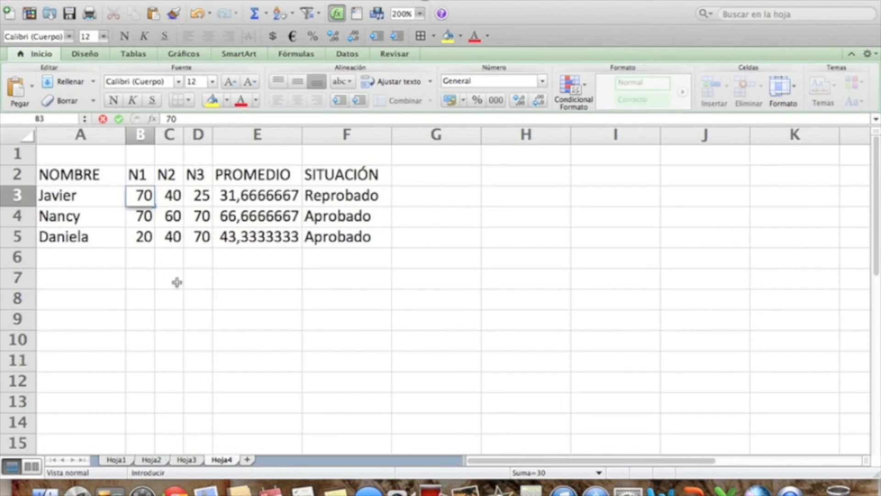
{"action": "key", "text": "Return"}
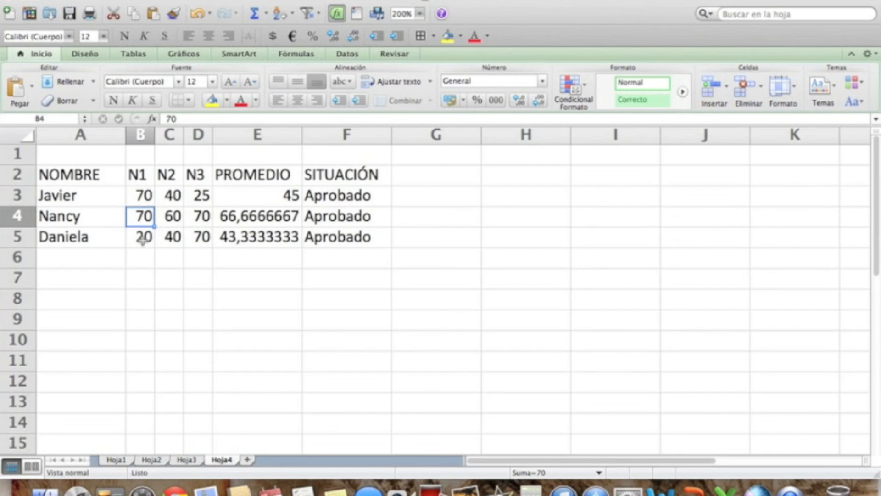
Change the third person's N3 grade in cell D5 to 30.
{"action": "left_click", "coordinate": [201, 236]}
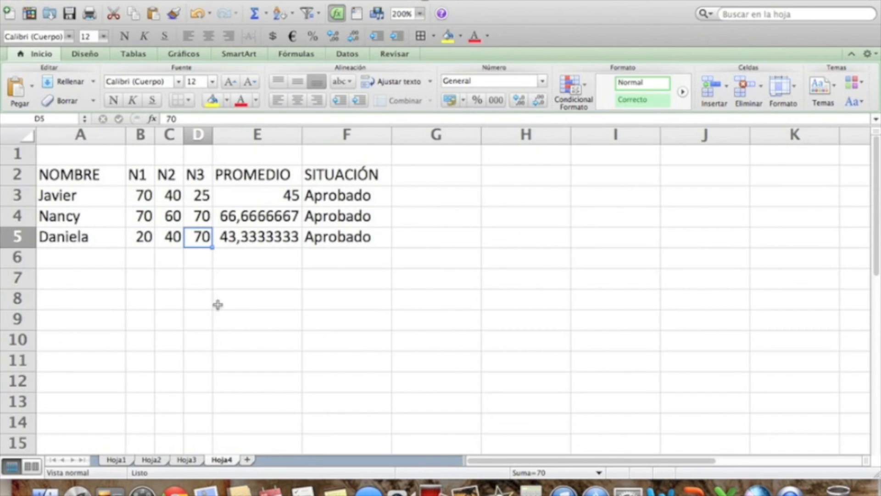
{"action": "type", "text": "30"}
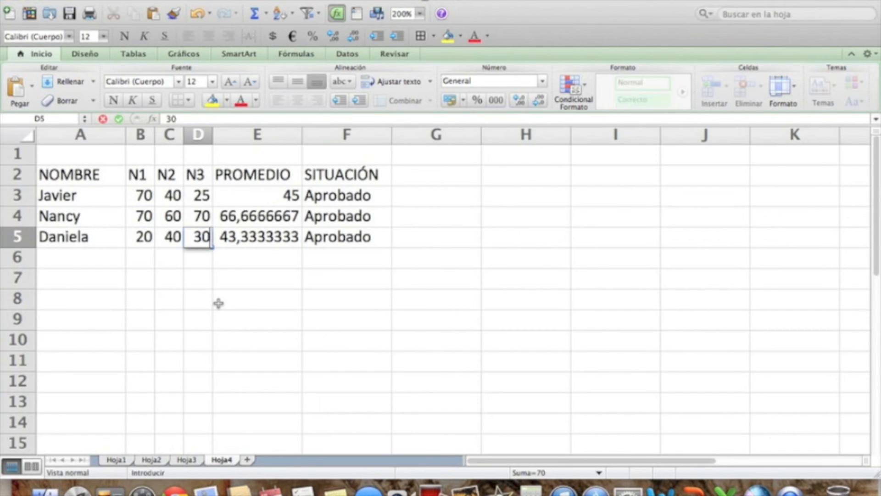
{"action": "key", "text": "Return"}
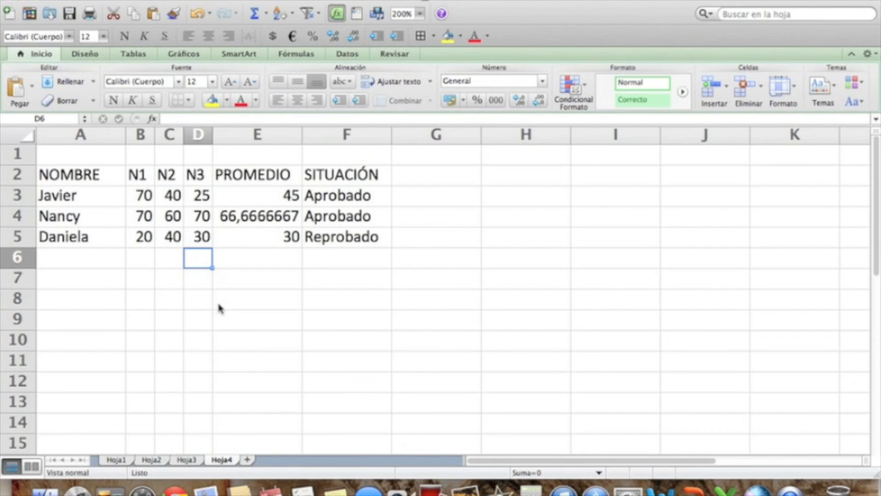
Set the third person's N3 grade in cell D5 back to 70.
{"action": "key", "text": "Up"}
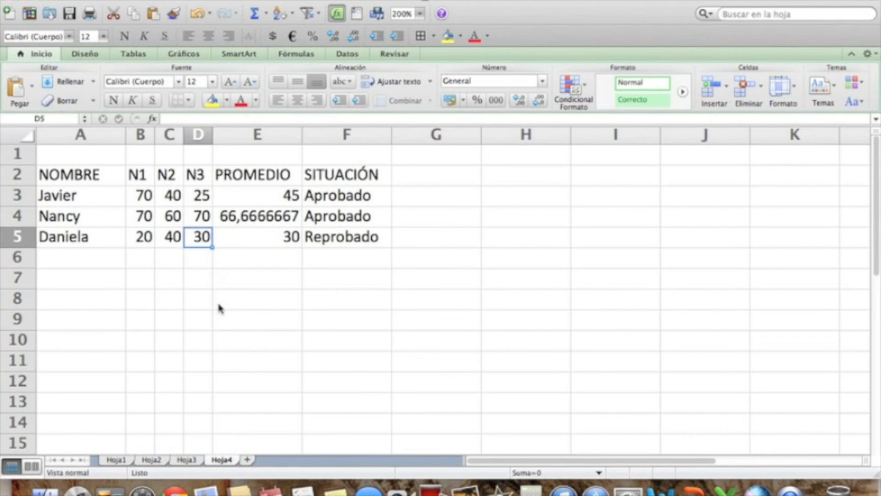
{"action": "type", "text": "70"}
{"action": "key", "text": "Return"}
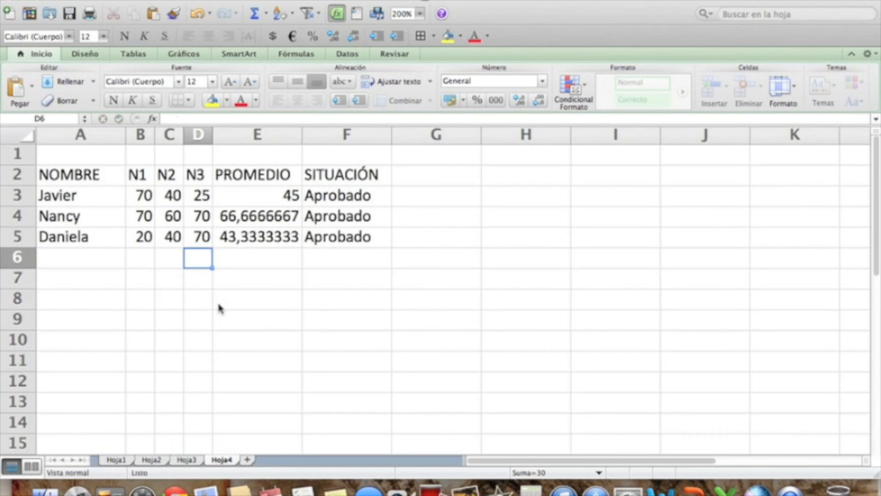
Examine the first person's grades and average and the SI formulas in the SITUACIÓN column.
{"action": "key", "text": "Up"}
{"action": "key", "text": "Up"}
{"action": "key", "text": "Up"}
{"action": "key", "text": "Left"}
{"action": "key", "text": "Right"}
{"action": "key", "text": "Right"}
{"action": "key", "text": "Right"}
{"action": "key", "text": "Right"}
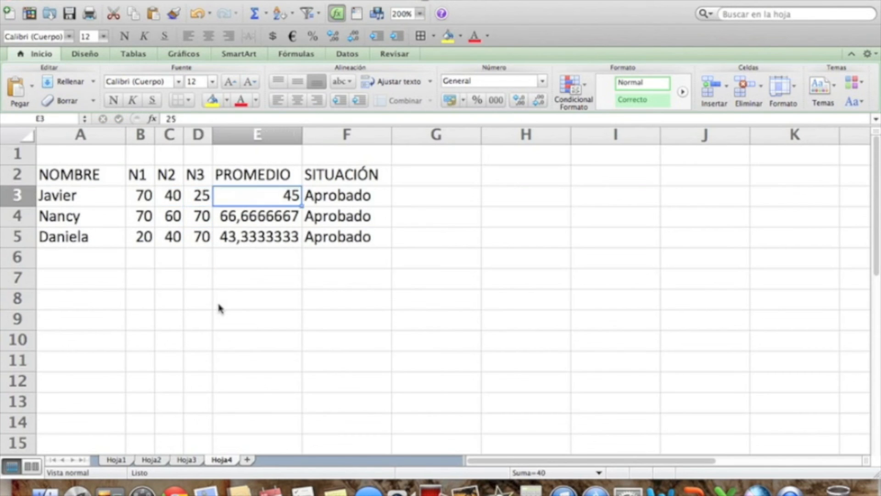
{"action": "key", "text": "Left"}
{"action": "key", "text": "Down"}
Change the first person's N1 grade in cell B3 to 20.
{"action": "key", "text": "Down"}
{"action": "key", "text": "Up"}
{"action": "key", "text": "Up"}
{"action": "key", "text": "Up"}
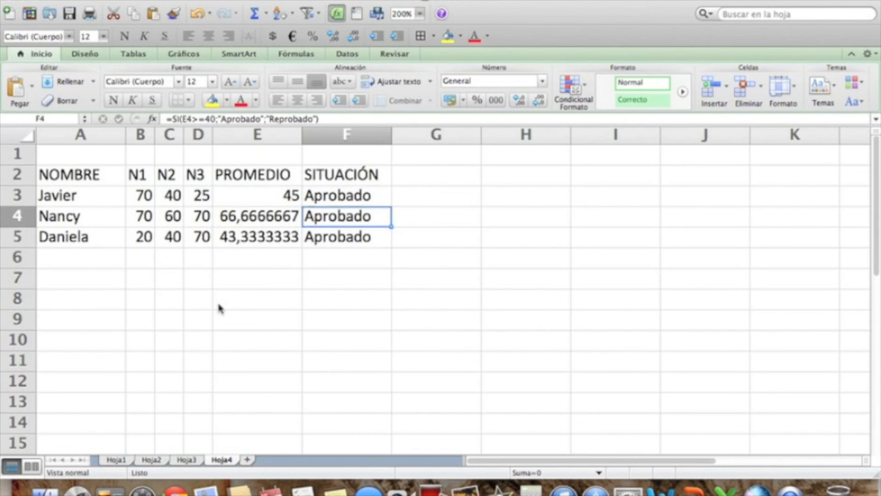
{"action": "key", "text": "Left"}
{"action": "key", "text": "Left"}
{"action": "key", "text": "Left"}
{"action": "key", "text": "Left"}
{"action": "key", "text": "Down"}
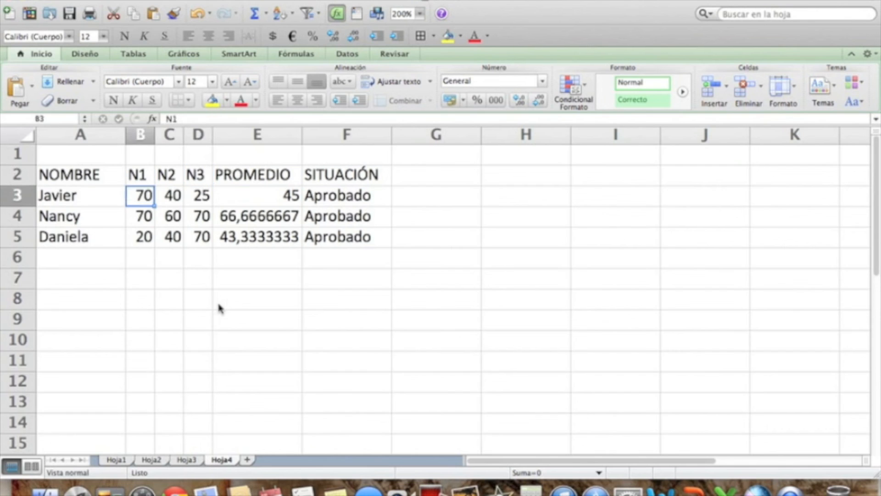
{"action": "type", "text": "20"}
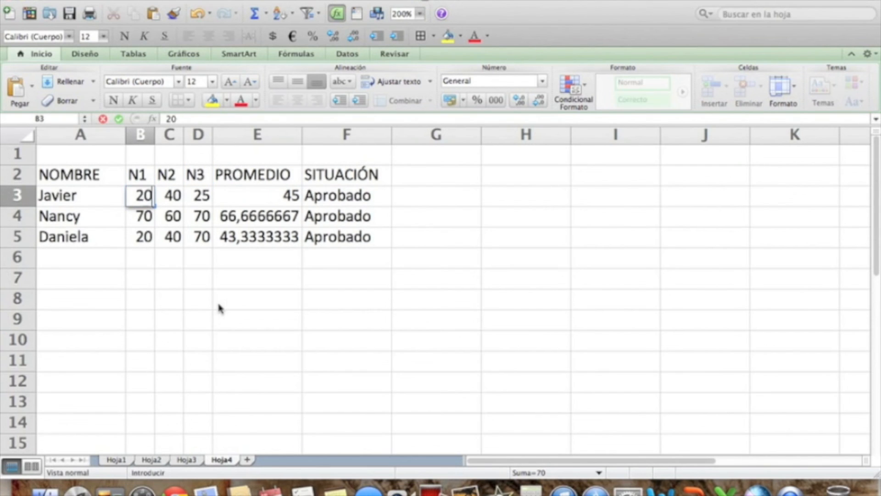
{"action": "key", "text": "Return"}
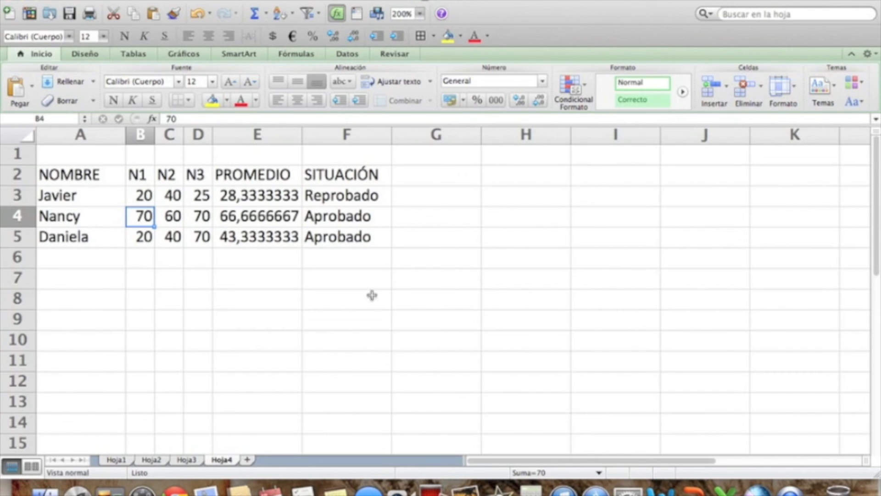
Review the cell addition and date subtraction examples on sheet Hoja1.
{"action": "left_click", "coordinate": [357, 280]}
{"action": "left_click", "coordinate": [152, 460]}
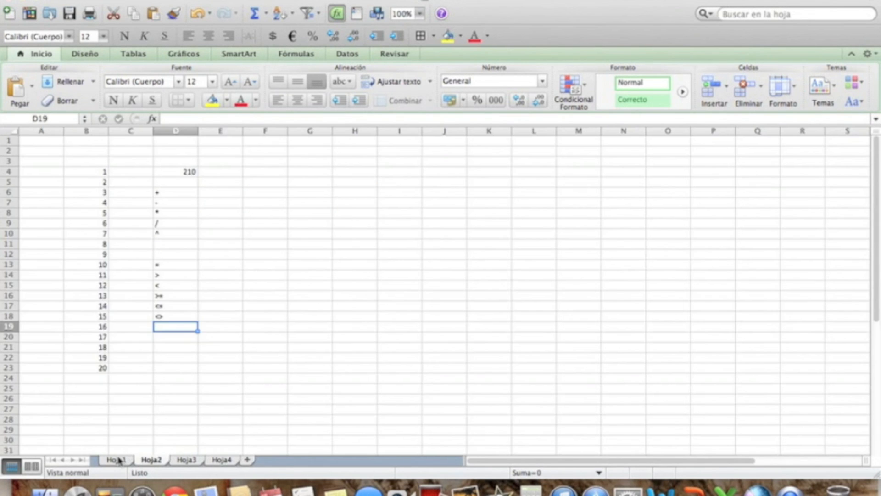
{"action": "left_click", "coordinate": [118, 459]}
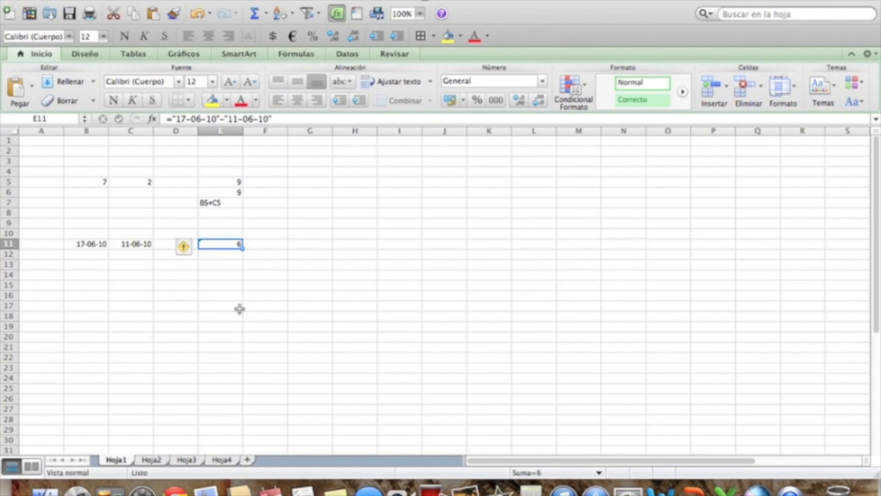
Go back to sheet Hoja2 and look over the addition, subtraction and multiplication operators in cells D6 to D8.
{"action": "left_click", "coordinate": [148, 460]}
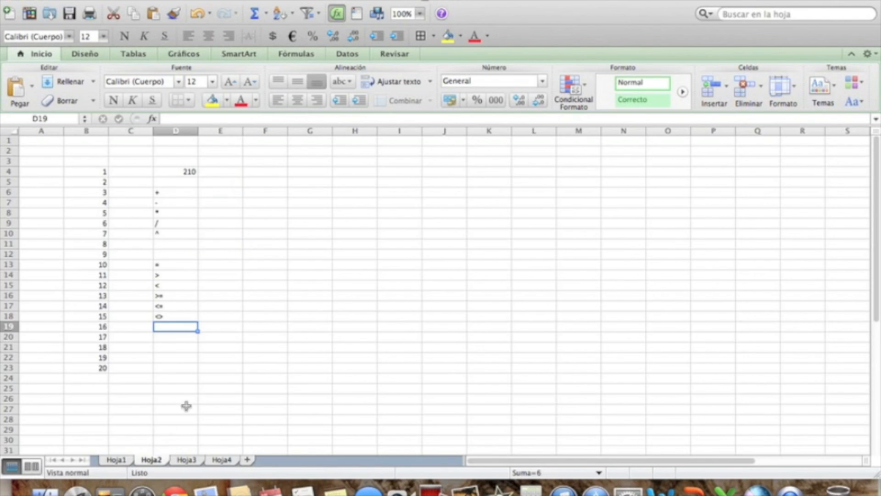
{"action": "left_click", "coordinate": [181, 192]}
{"action": "left_click", "coordinate": [178, 204]}
{"action": "left_click", "coordinate": [176, 212]}
{"action": "left_click", "coordinate": [179, 191]}
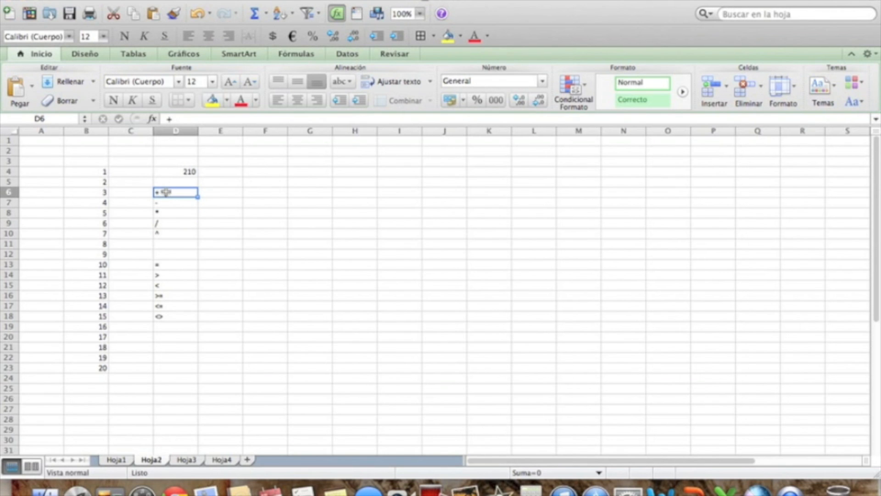
{"action": "left_click", "coordinate": [168, 204]}
{"action": "left_click", "coordinate": [186, 213]}
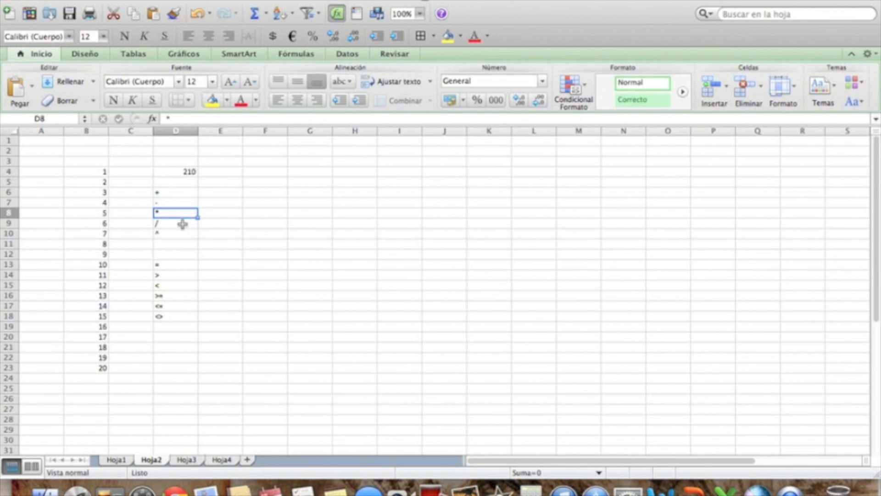
Enlarge sheet Hoja2 to 200% and review the arithmetic operators in cells D6 to D10.
{"action": "left_click", "coordinate": [420, 13]}
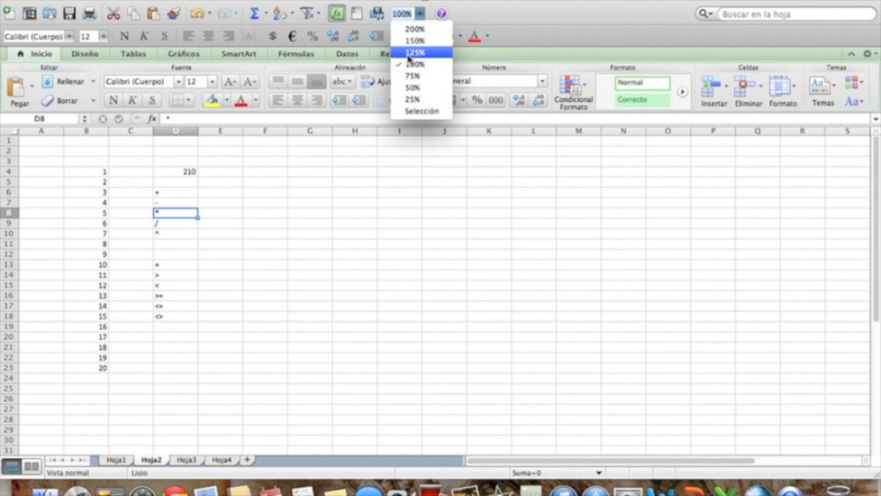
{"action": "left_click", "coordinate": [414, 29]}
{"action": "scroll", "coordinate": [436, 321], "scroll_direction": "down", "scroll_amount": 6}
{"action": "scroll", "coordinate": [440, 321], "scroll_direction": "up", "scroll_amount": 3}
{"action": "scroll", "coordinate": [439, 321], "scroll_direction": "down", "scroll_amount": 2}
{"action": "left_click", "coordinate": [355, 158]}
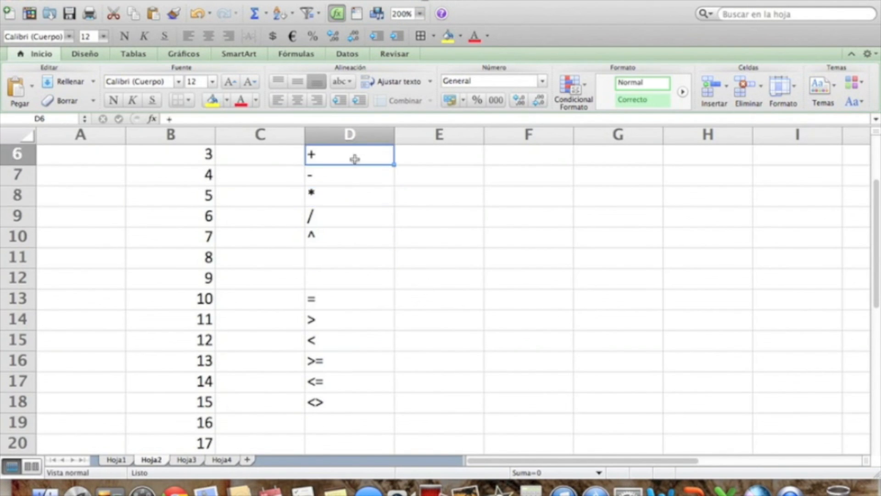
{"action": "left_click", "coordinate": [353, 188]}
{"action": "left_click", "coordinate": [354, 179]}
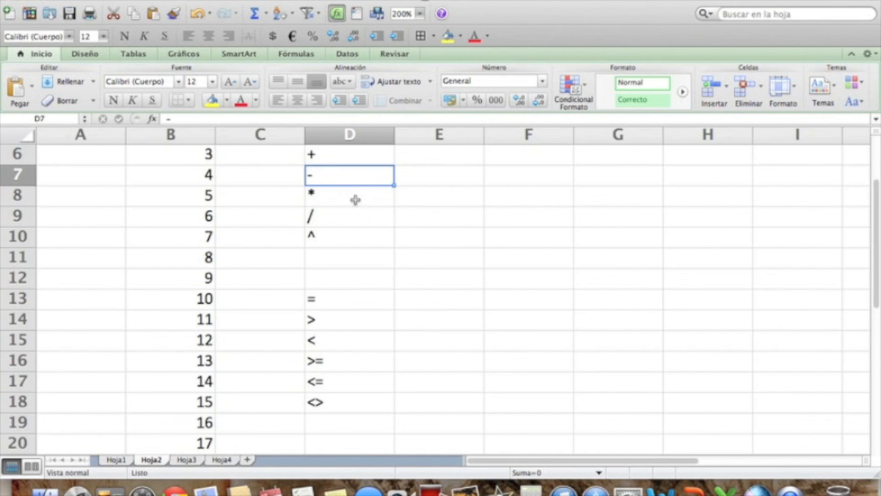
{"action": "left_click", "coordinate": [356, 199]}
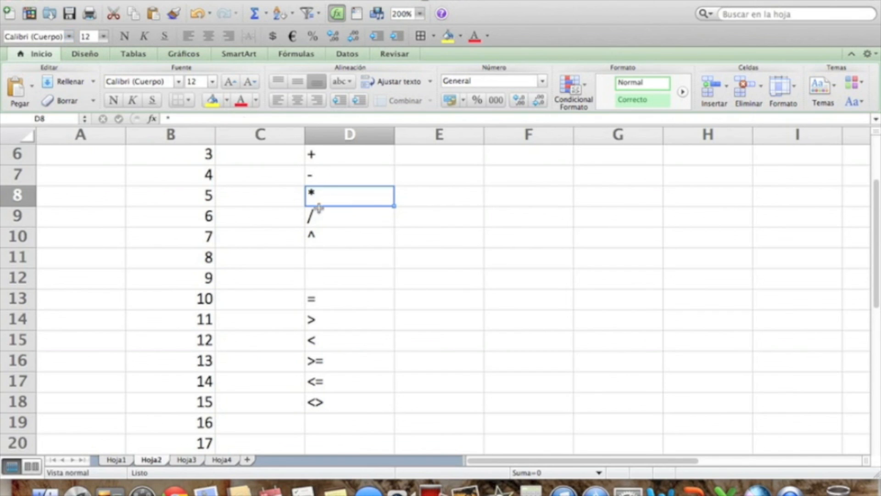
{"action": "left_click", "coordinate": [339, 219]}
{"action": "left_click", "coordinate": [380, 243]}
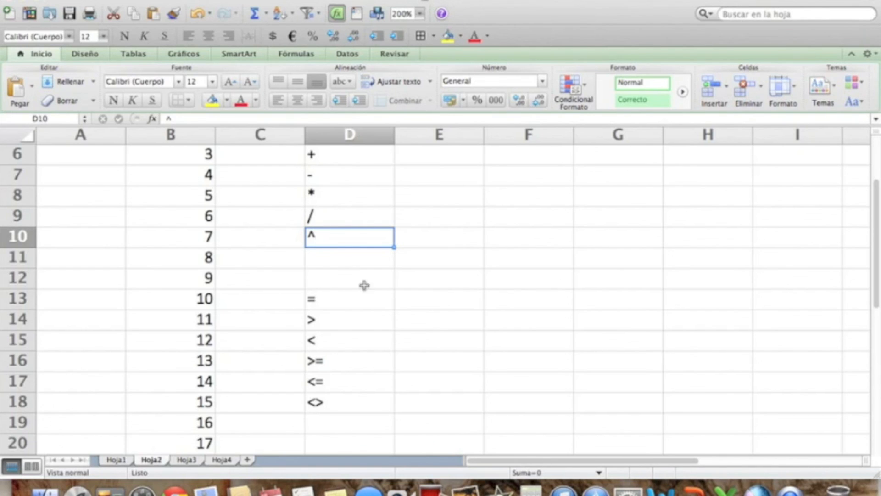
Review the comparison operators in cells D13 to D18 of Hoja2 and the summary functions on sheet Hoja3.
{"action": "left_click", "coordinate": [350, 302]}
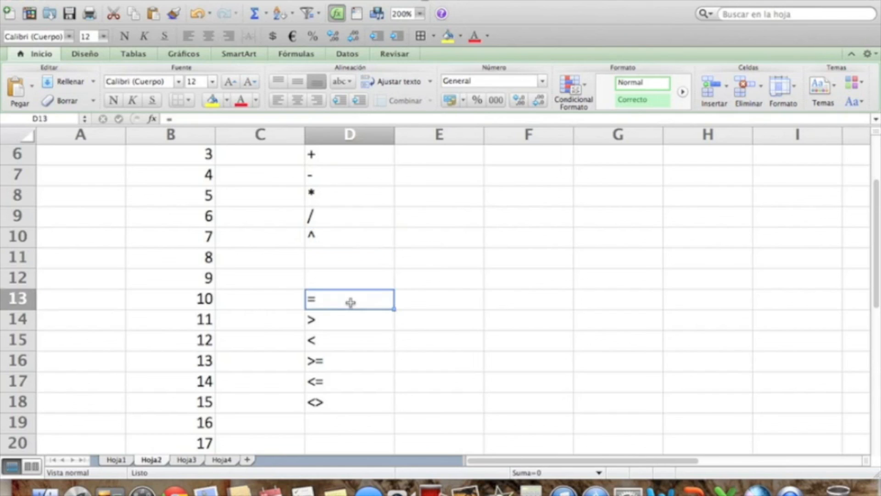
{"action": "left_click", "coordinate": [331, 320]}
{"action": "left_click", "coordinate": [347, 346]}
{"action": "left_click", "coordinate": [367, 362]}
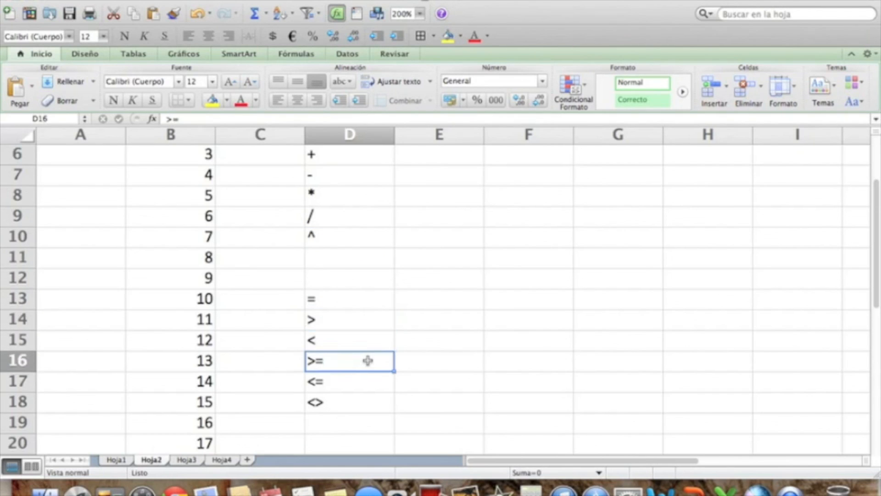
{"action": "left_click", "coordinate": [351, 383]}
{"action": "left_click", "coordinate": [360, 404]}
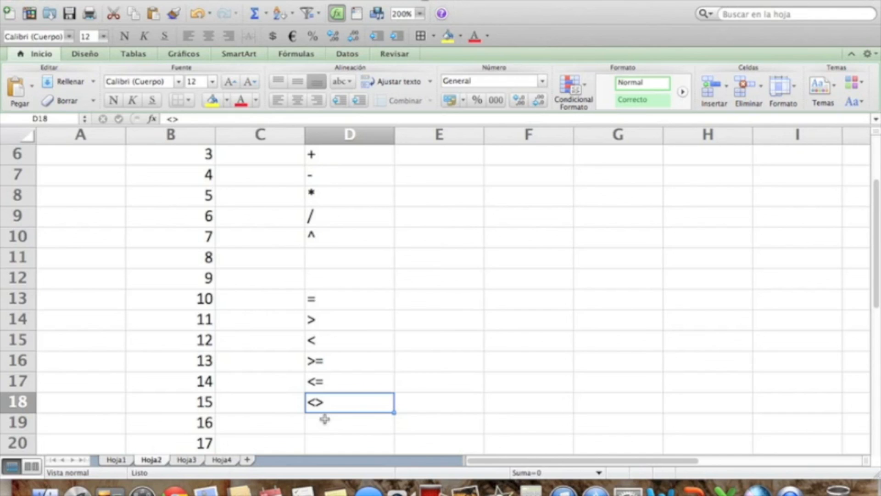
{"action": "left_click", "coordinate": [192, 460]}
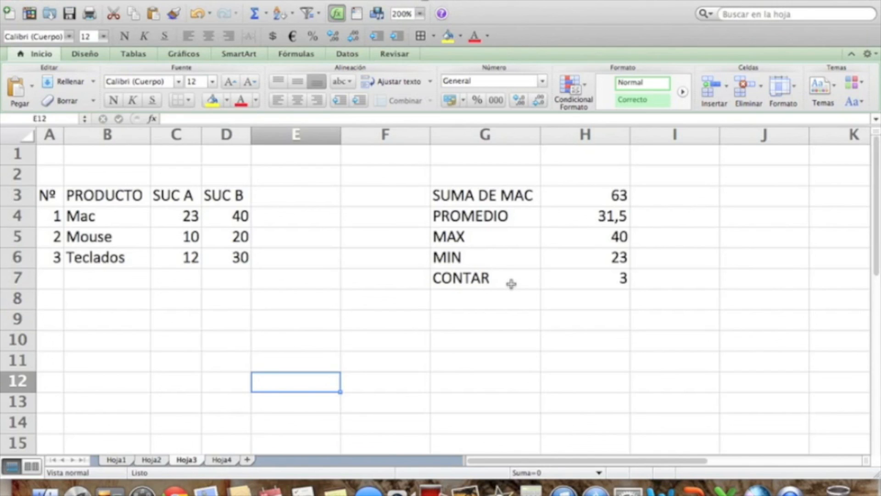
On sheet Hoja4, enter the formula =SI(E3>=40;"Aprobado";"Reprobado") in cell G3.
{"action": "left_click", "coordinate": [222, 460]}
{"action": "left_click", "coordinate": [350, 197]}
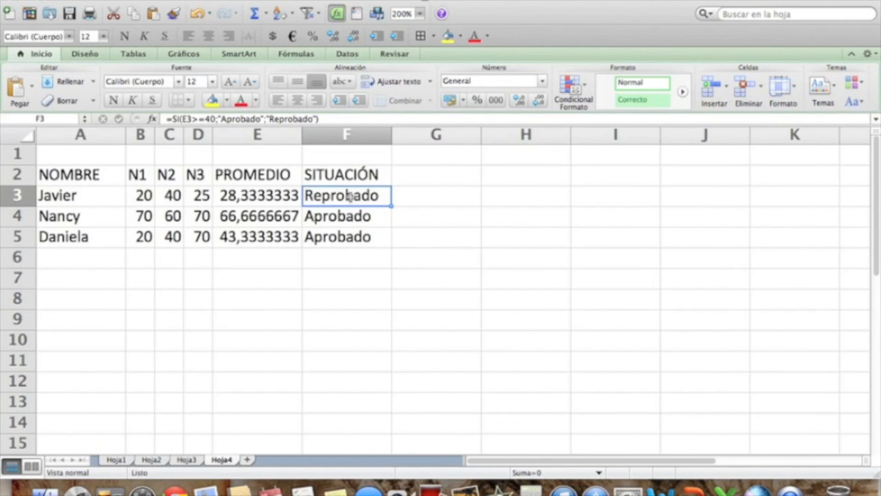
{"action": "left_click", "coordinate": [445, 195]}
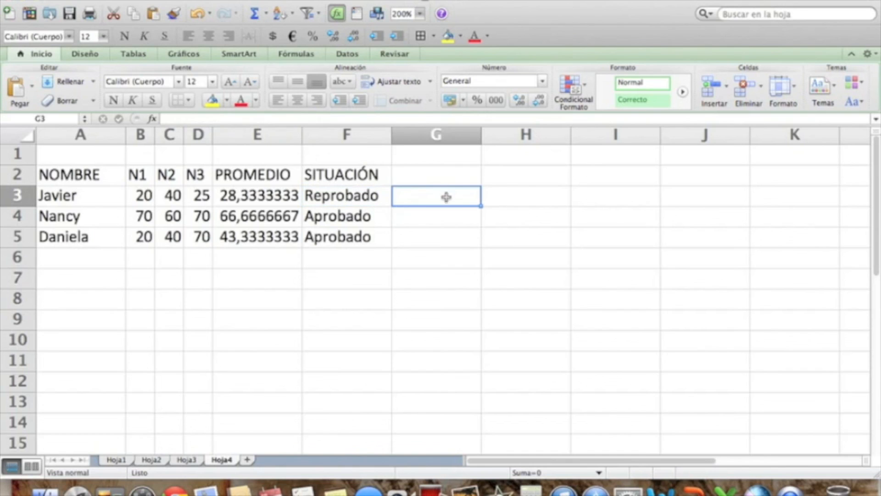
{"action": "type", "text": "="}
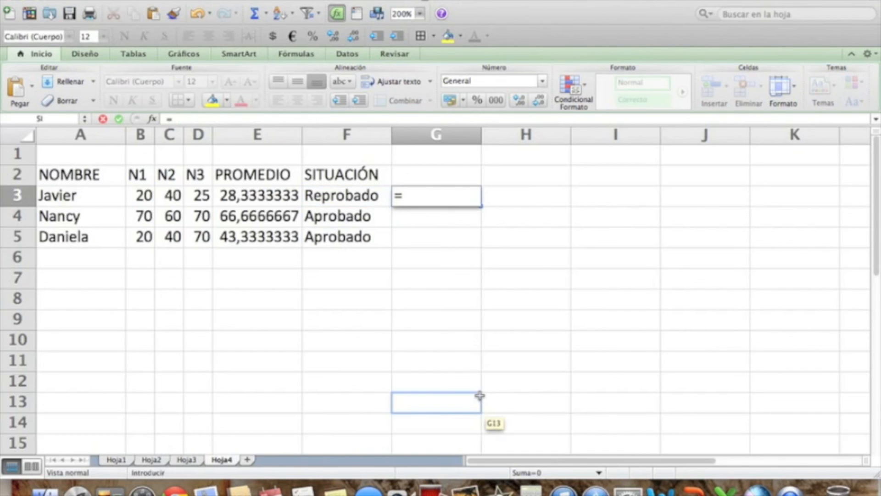
{"action": "type", "text": "SI("}
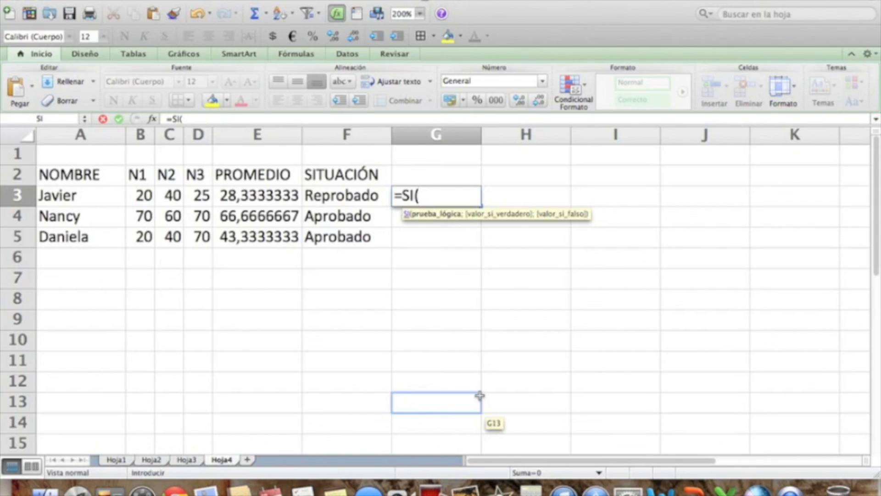
{"action": "type", "text": "E"}
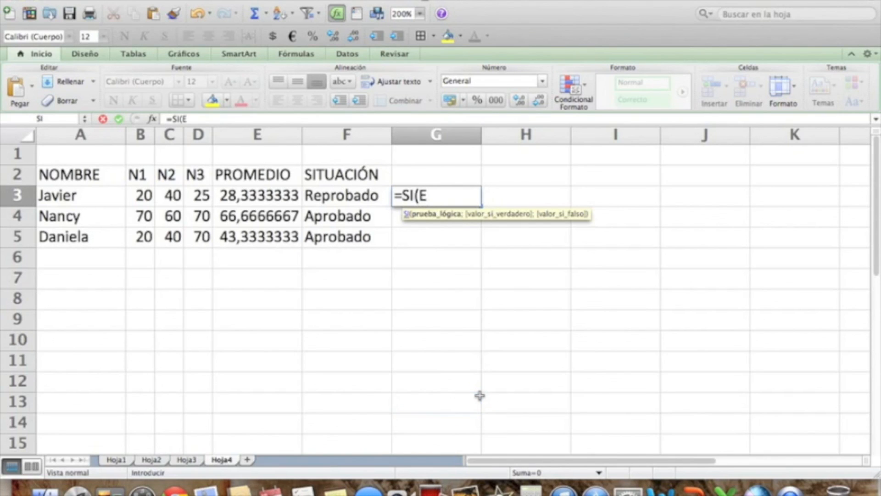
{"action": "type", "text": "3"}
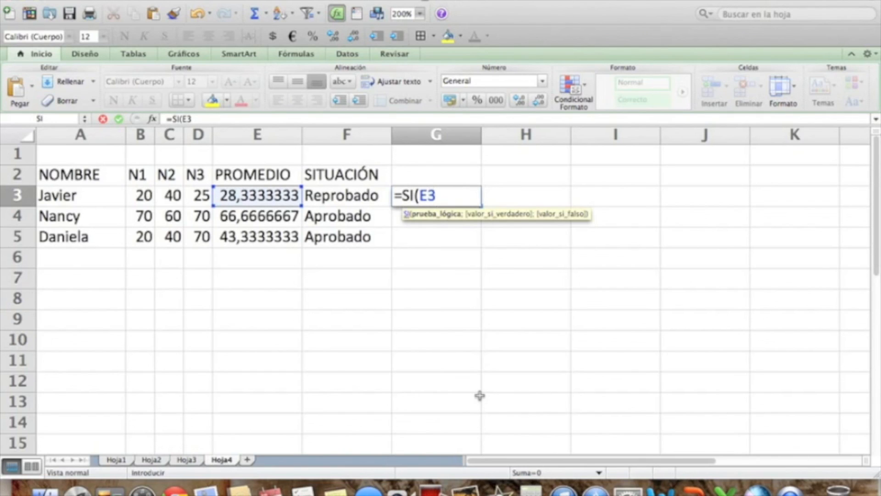
{"action": "type", "text": ">=40"}
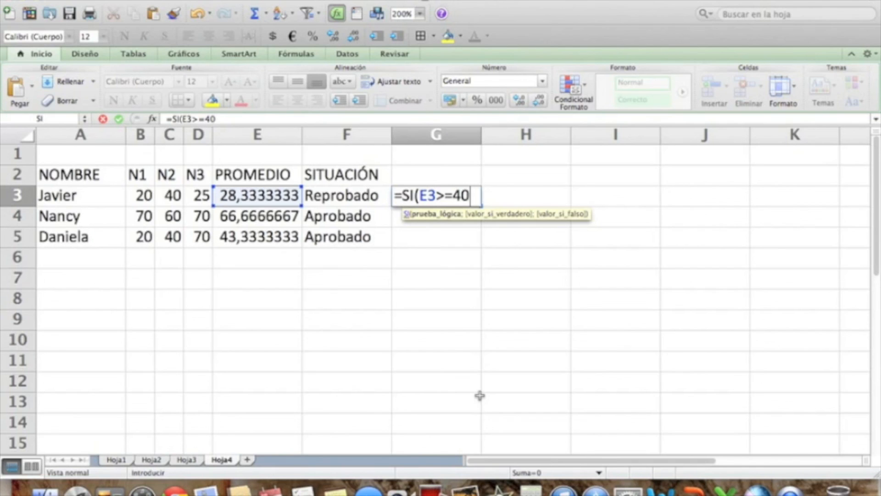
{"action": "type", "text": ";"}
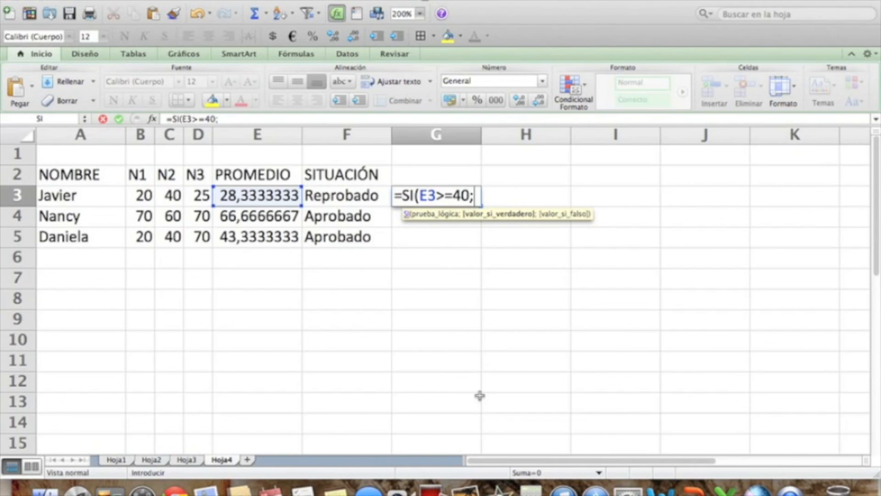
{"action": "type", "text": "\""}
{"action": "type", "text": "Aproba"}
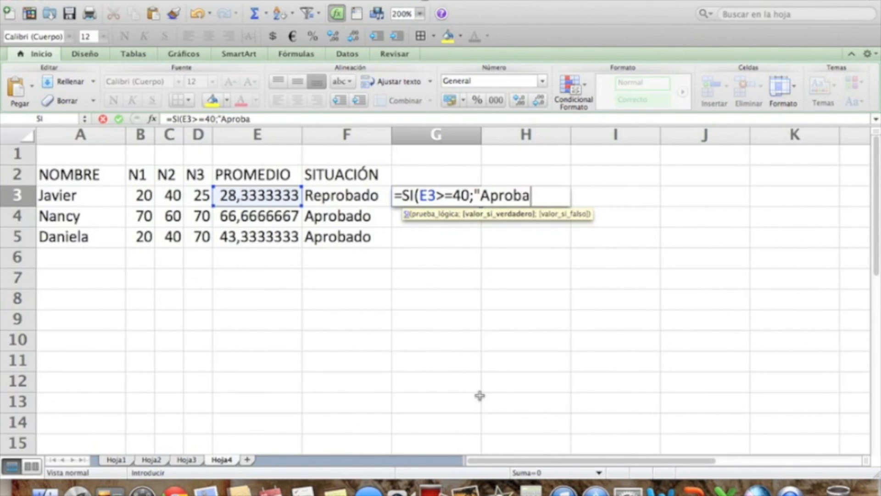
{"action": "type", "text": "do\";"}
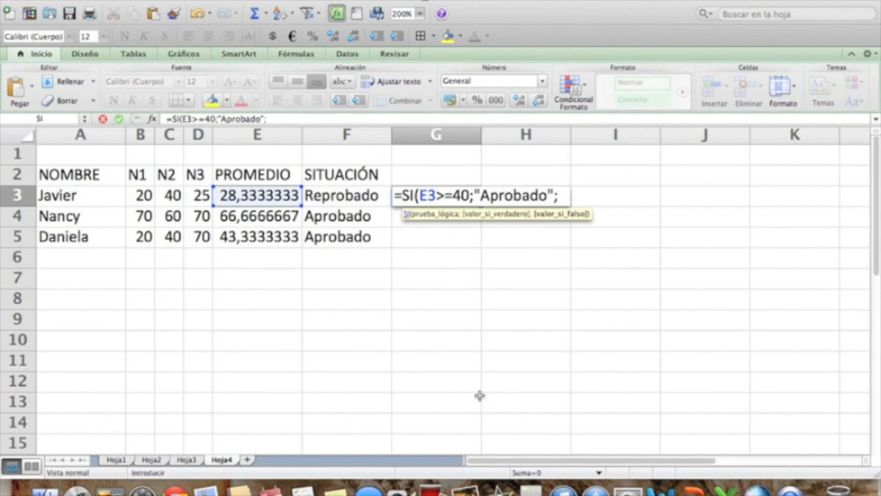
{"action": "type", "text": "\"R"}
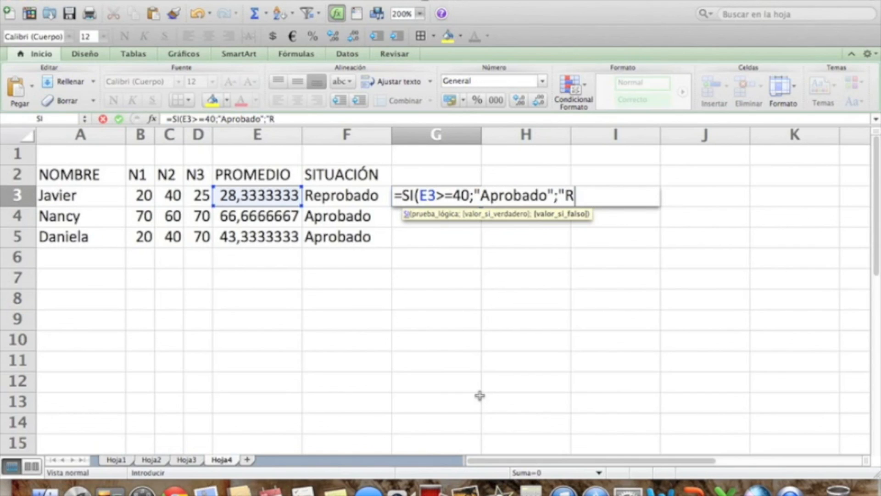
{"action": "type", "text": "eprobado\")"}
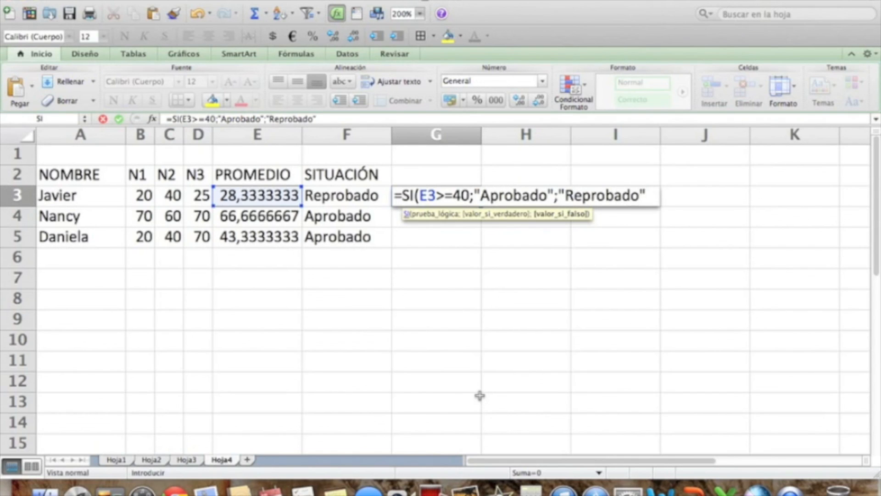